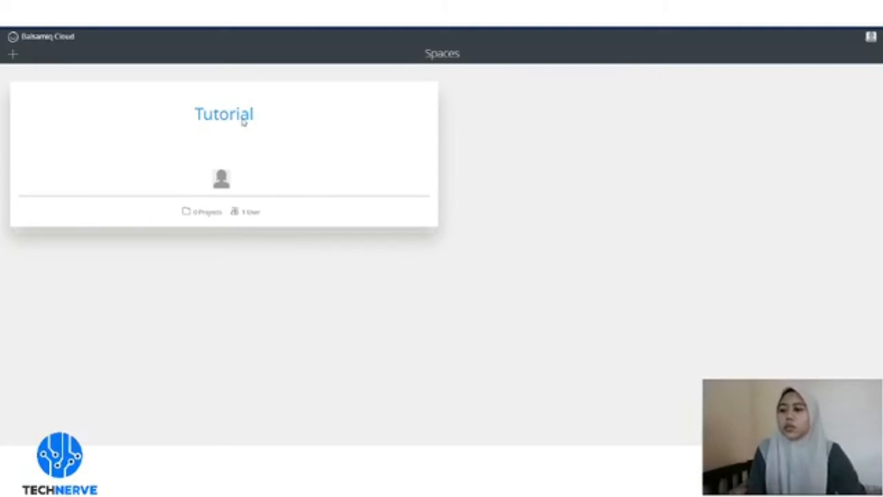
- Create a New Project in the Tutorial space and open its empty New Wireframe 1
left_click(294, 130)
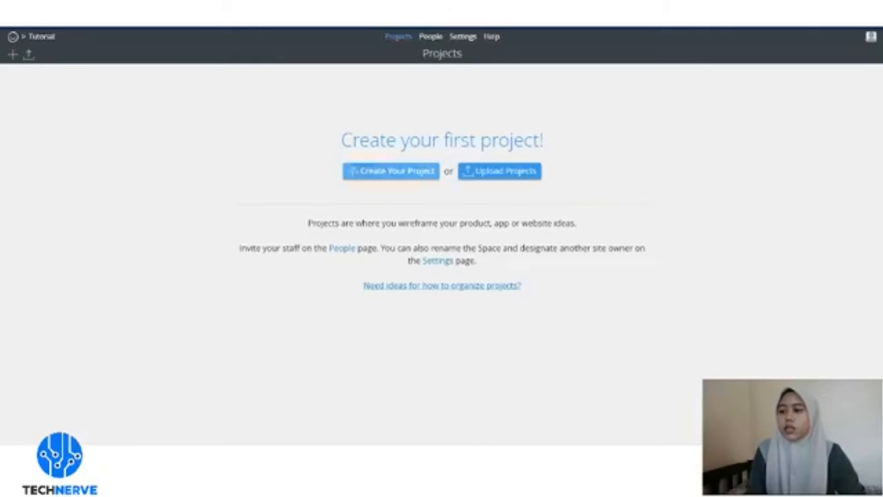
left_click(388, 172)
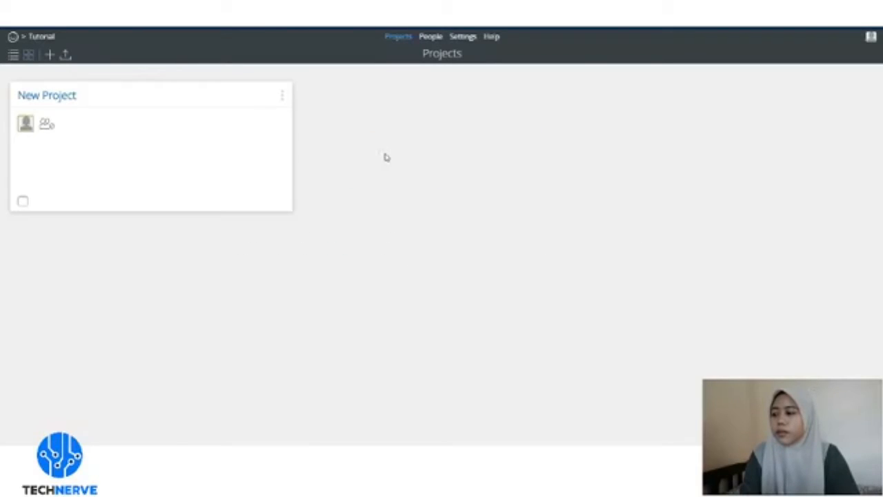
left_click(73, 96)
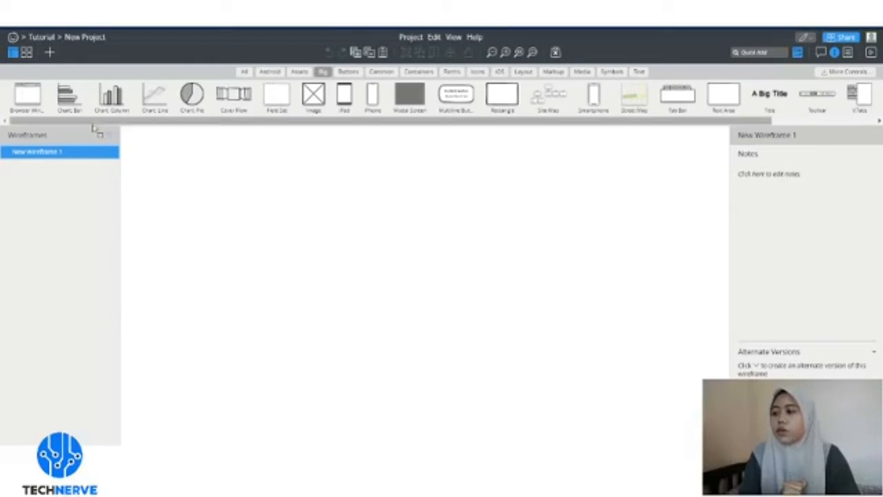
- Rename the project from New Project to 'Tutorial Food Ordering' in the Rename Project dialog
double_click(90, 41)
type("T")
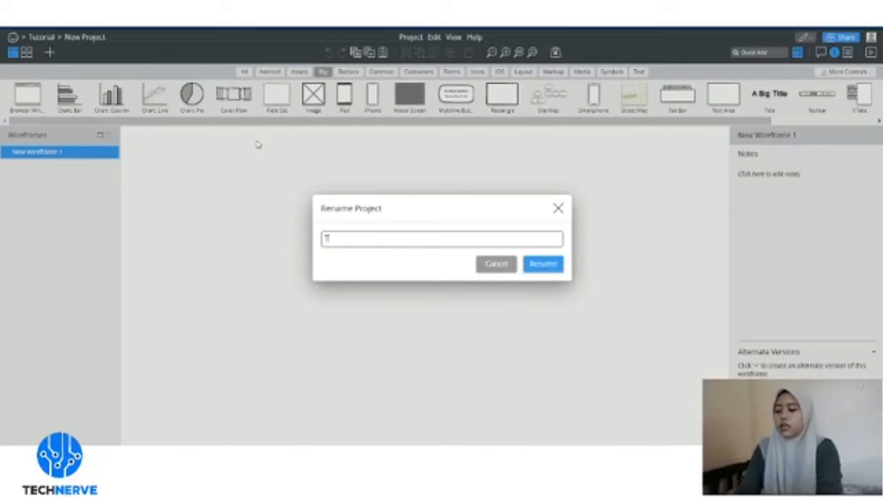
type("utor")
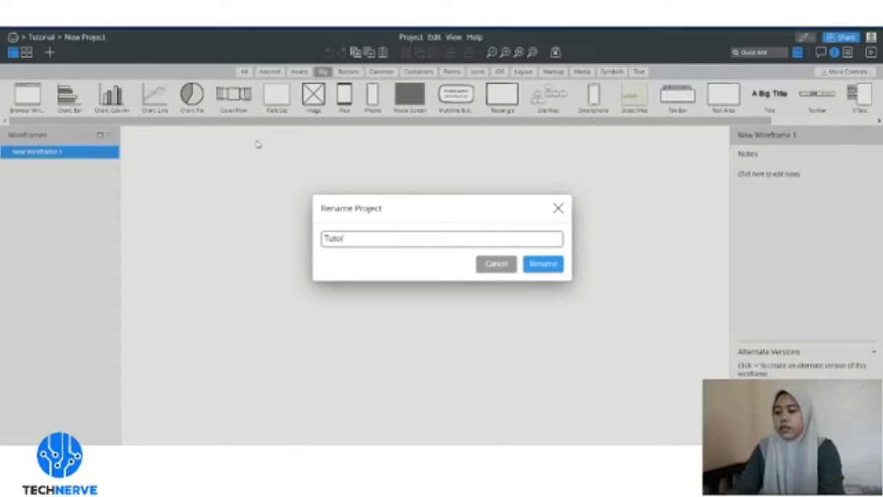
type("ial R")
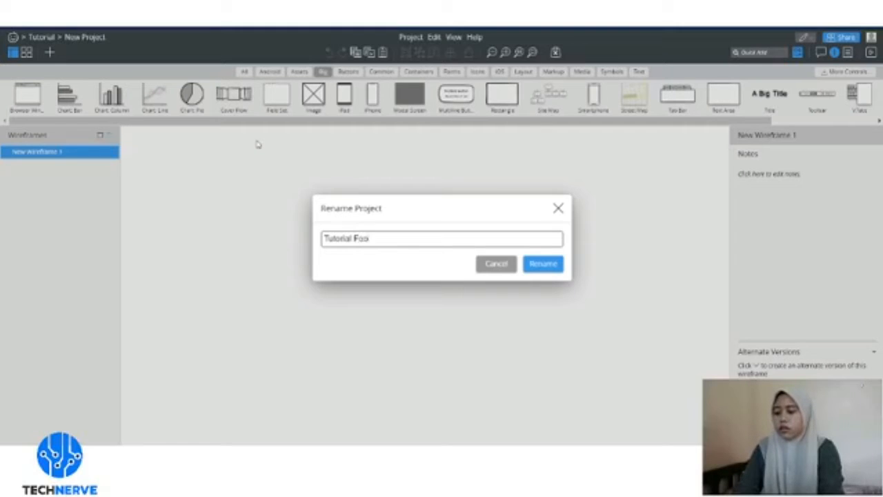
type("ood Ordering")
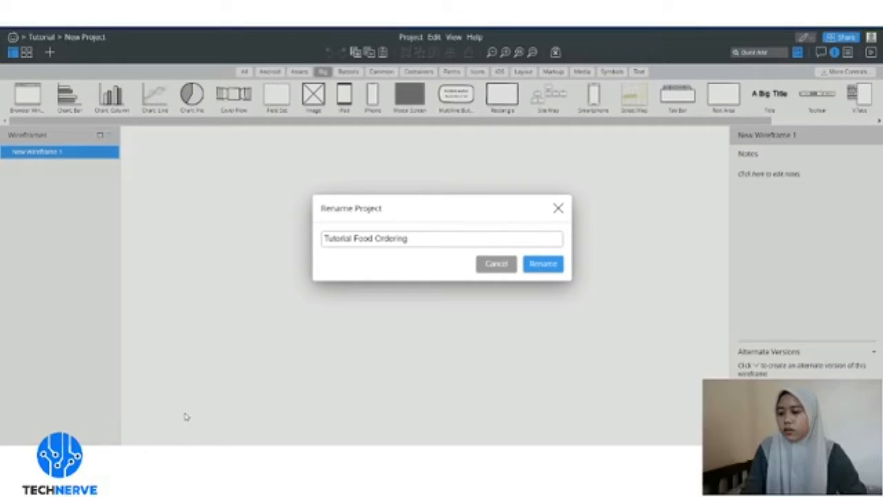
key("ctrl+a")
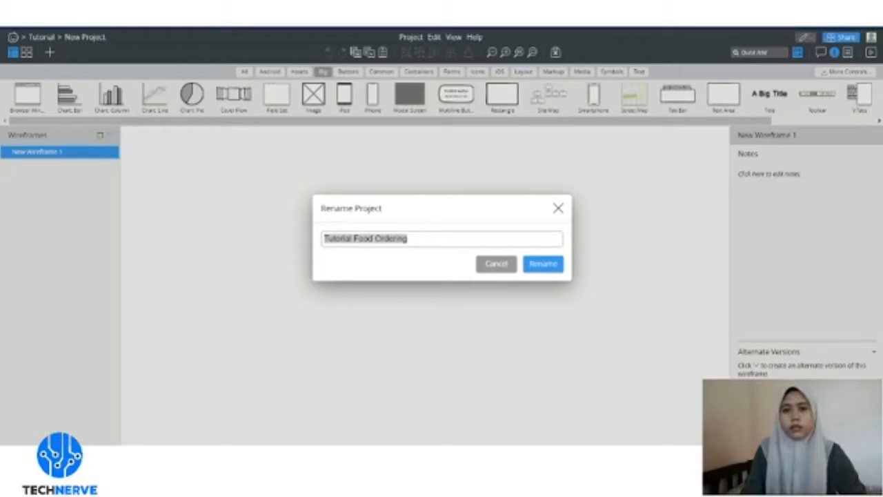
left_click(184, 245)
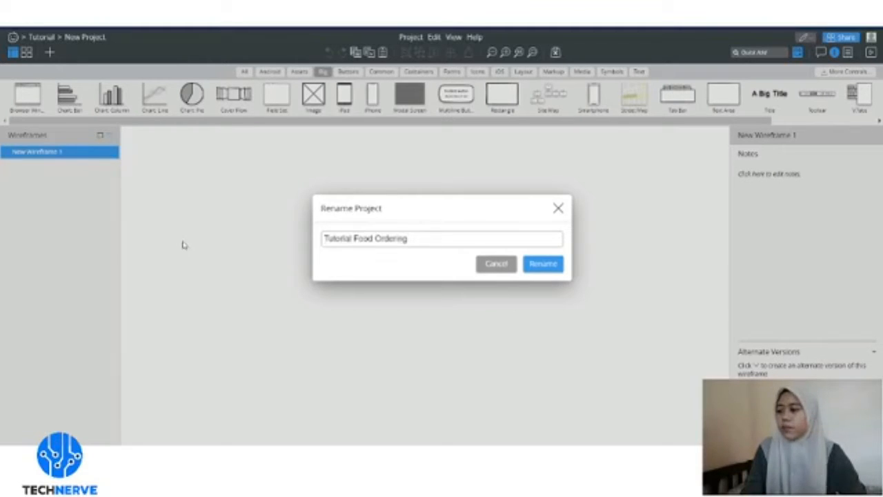
left_click(541, 267)
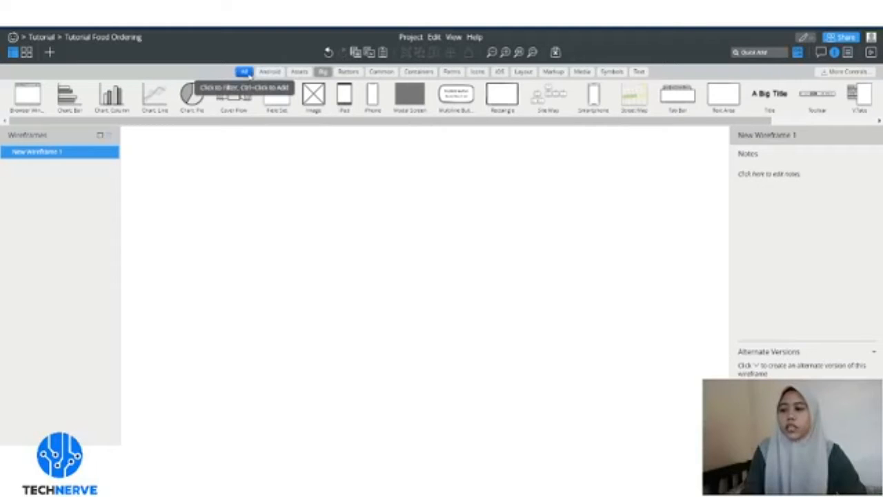
- Add a Browser Window mock-up from the All controls, then delete it
left_click(271, 71)
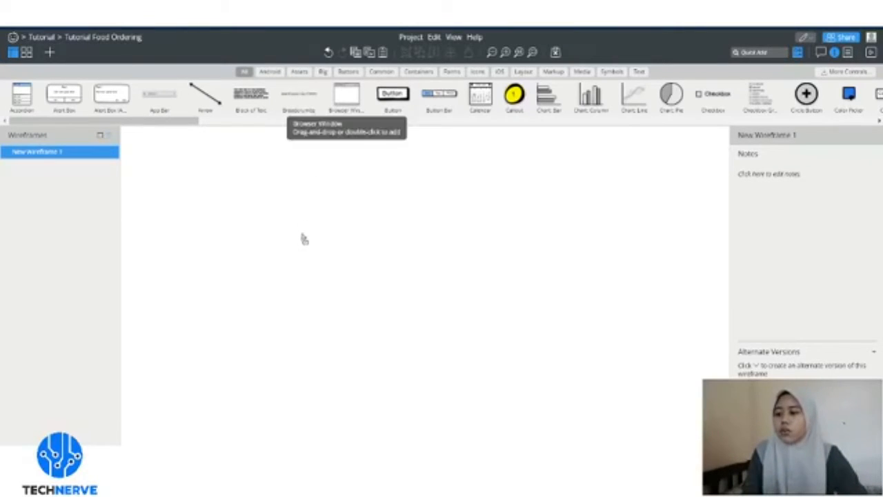
left_click_drag(304, 239, 361, 228)
left_click(219, 191)
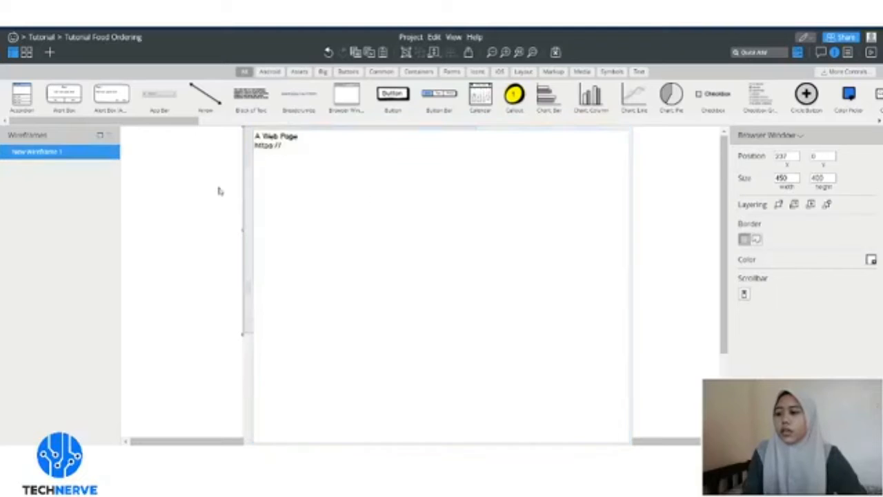
left_click(373, 214)
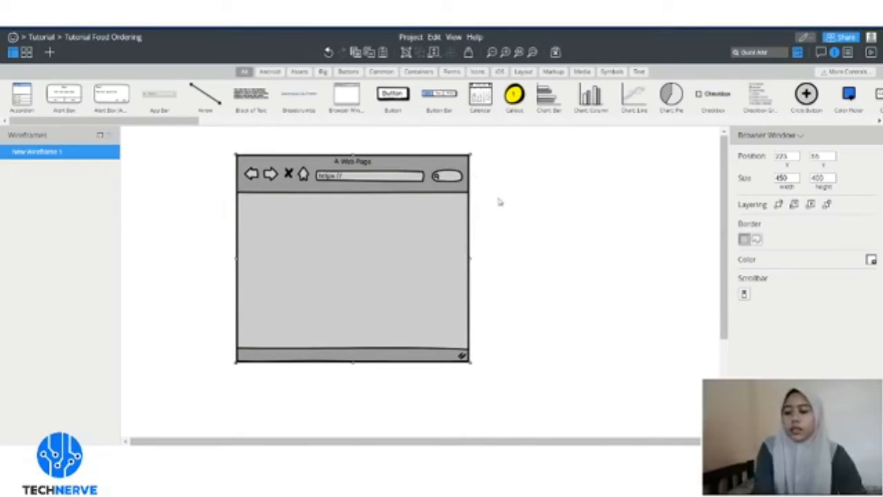
key("Delete")
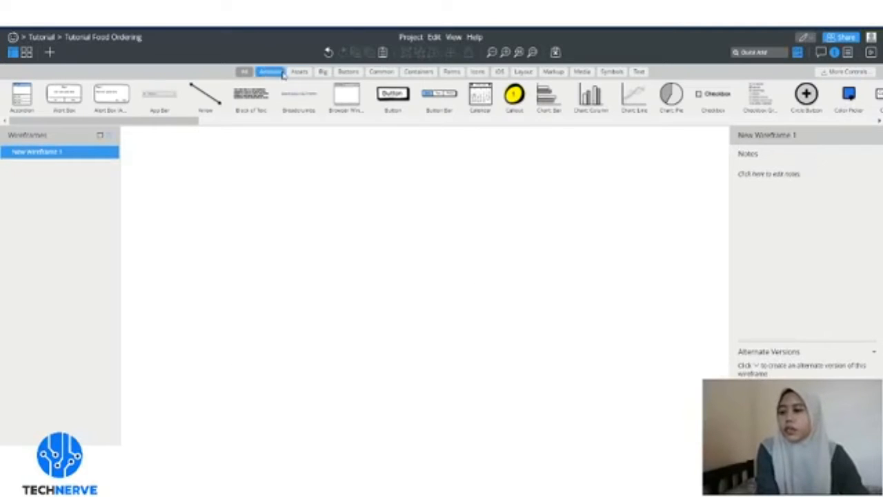
- Place an iPhone mock-up from the Big category near the canvas centre
scroll(158, 123, "right", 5)
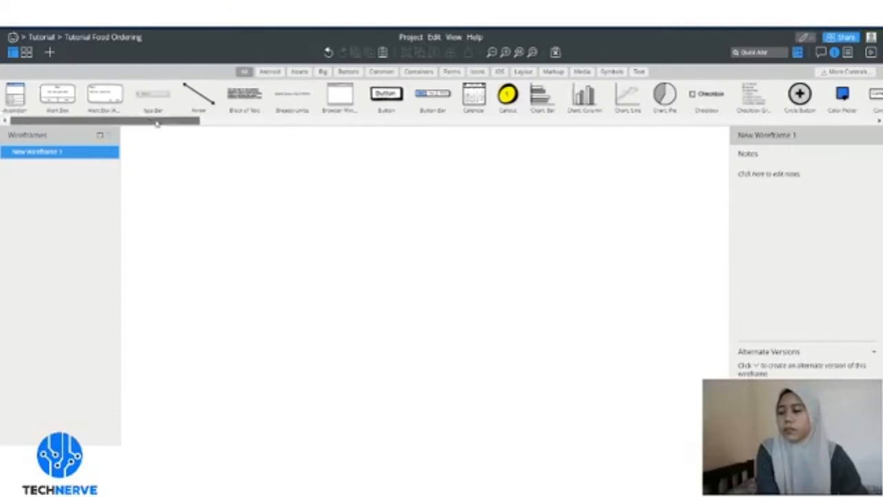
left_click_drag(176, 123, 178, 124)
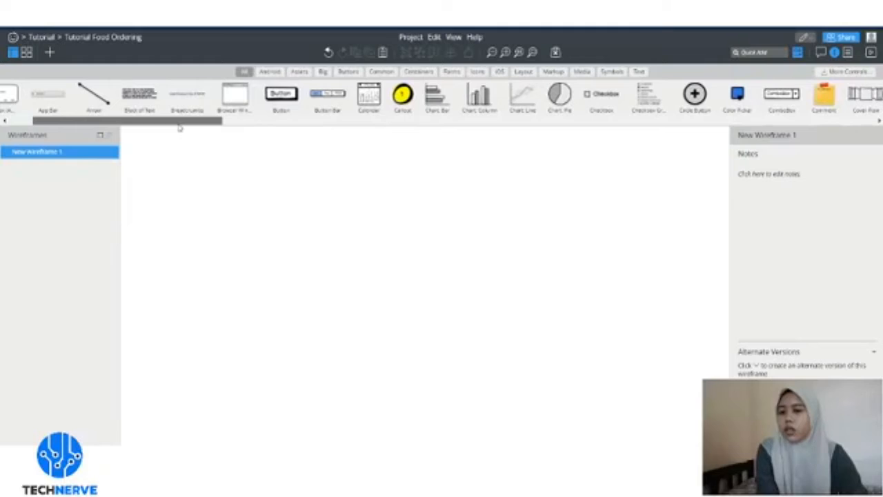
left_click(269, 72)
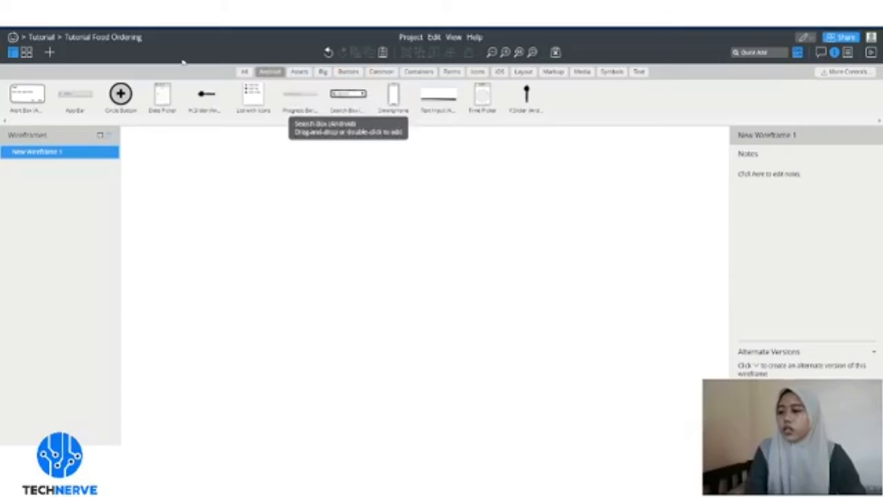
left_click(301, 73)
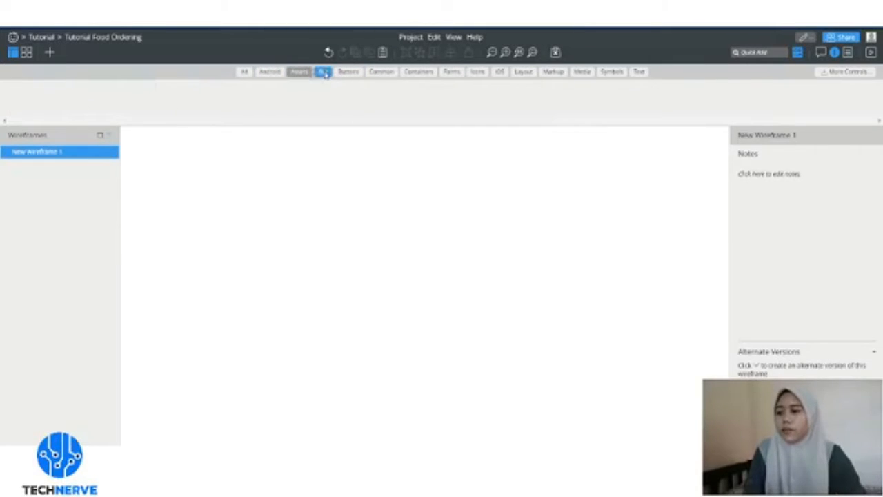
left_click(324, 73)
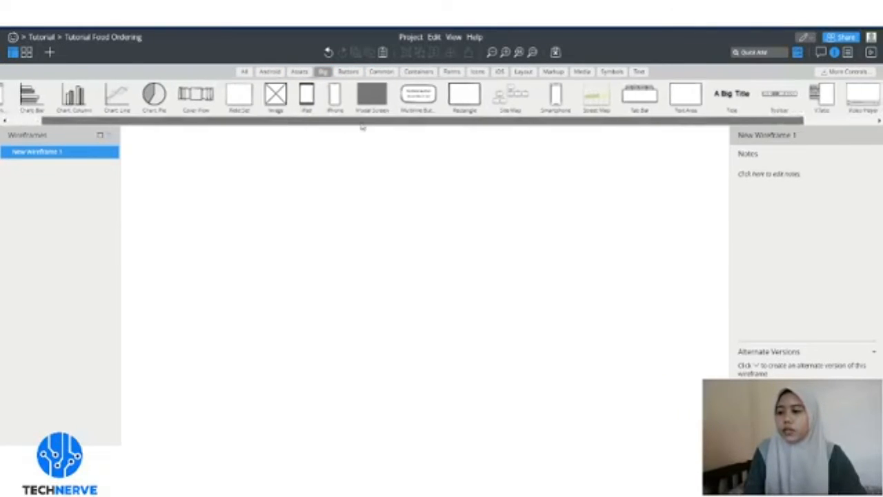
left_click_drag(362, 127, 320, 128)
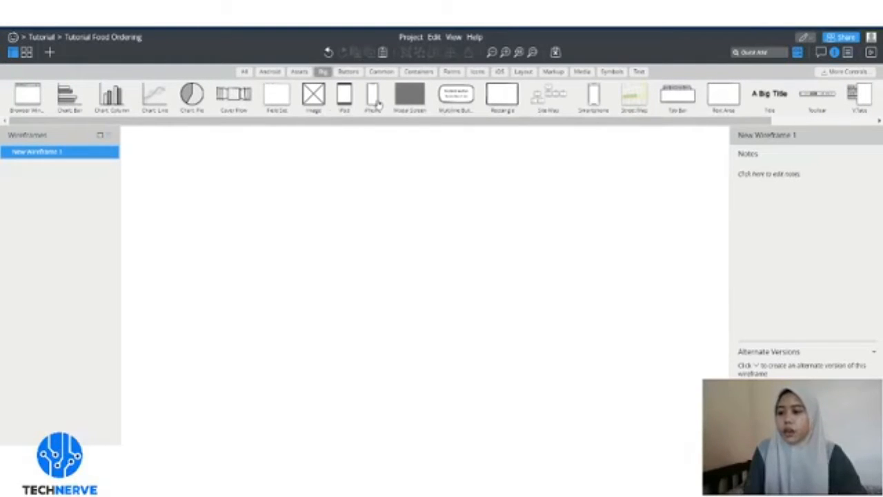
left_click_drag(379, 103, 402, 262)
left_click_drag(370, 226, 469, 230)
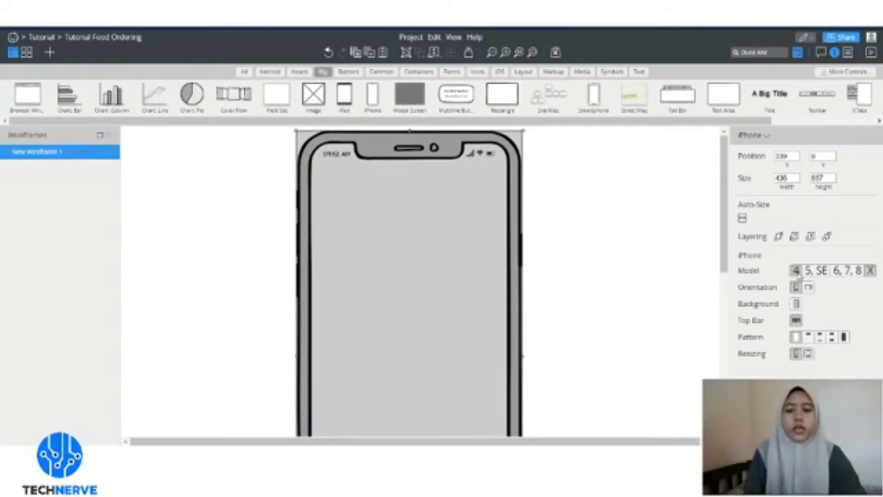
left_click(797, 270)
left_click(815, 271)
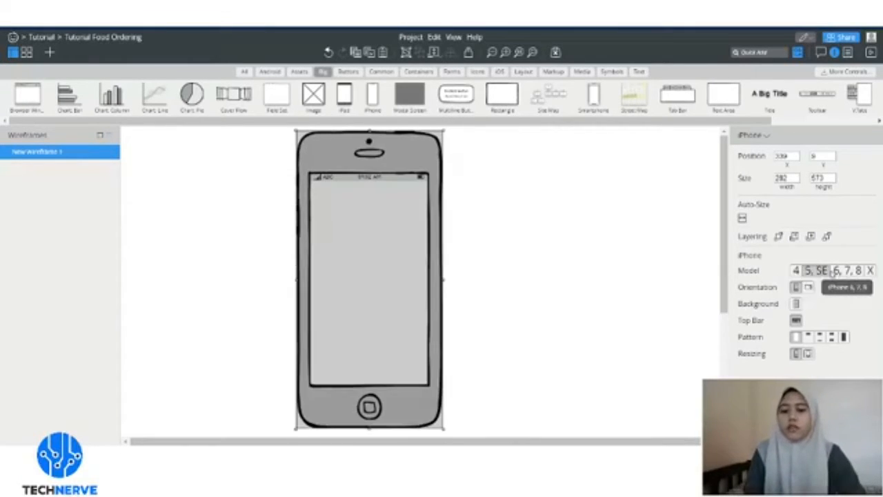
left_click(837, 270)
left_click(870, 270)
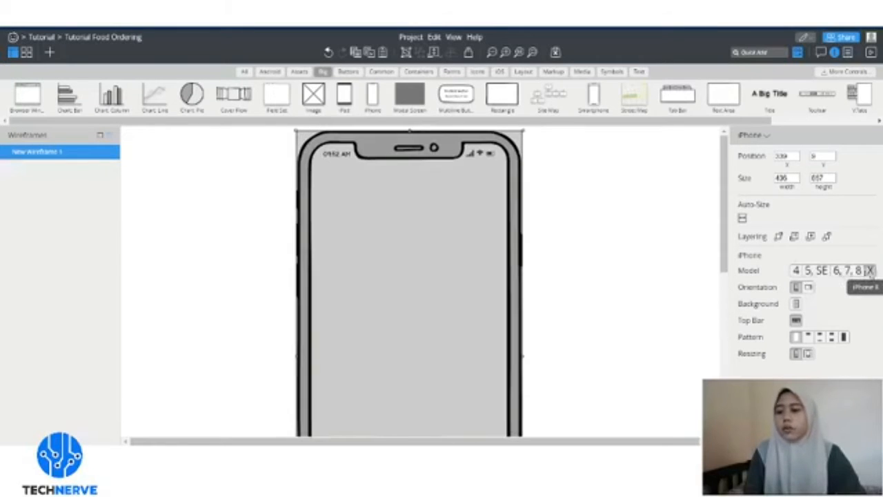
left_click(605, 240)
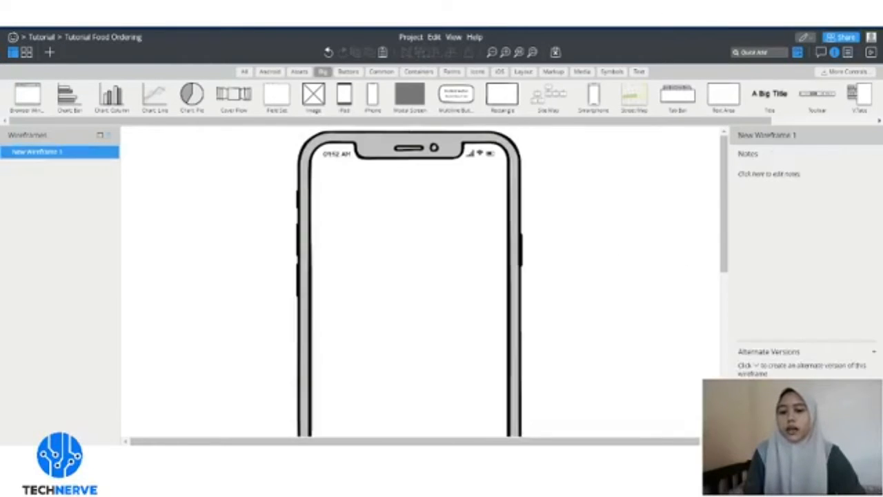
left_click(465, 249)
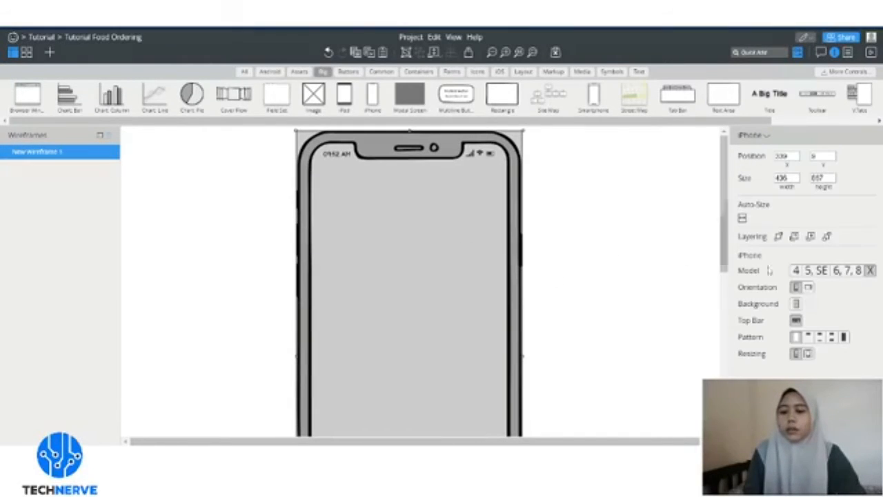
left_click(809, 287)
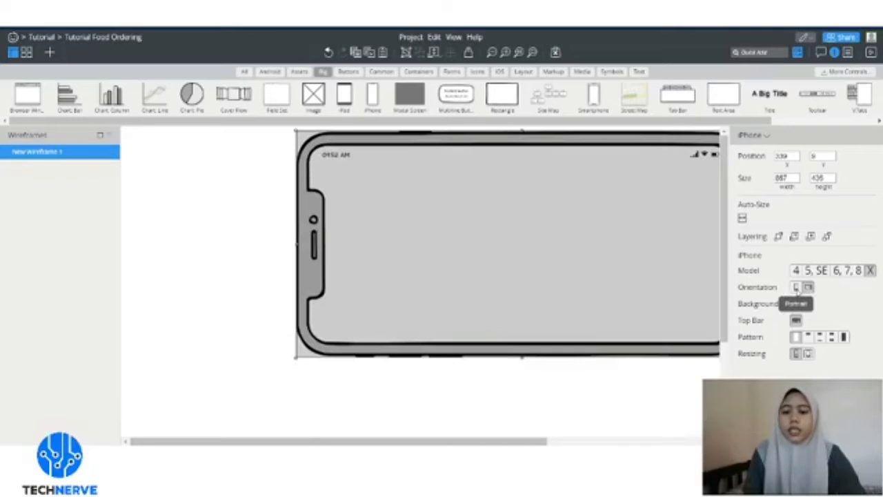
left_click(797, 287)
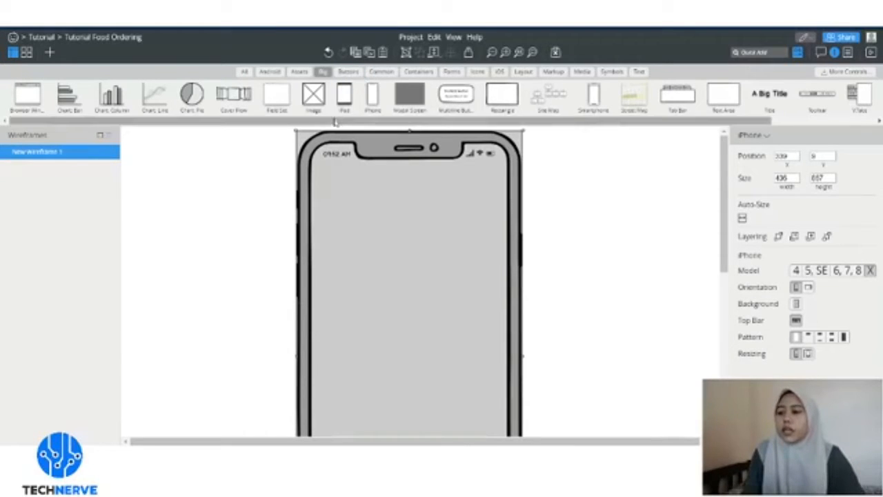
- Reposition the iPhone mockup up toward the top of the canvas and deselect it
left_click_drag(334, 122, 336, 142)
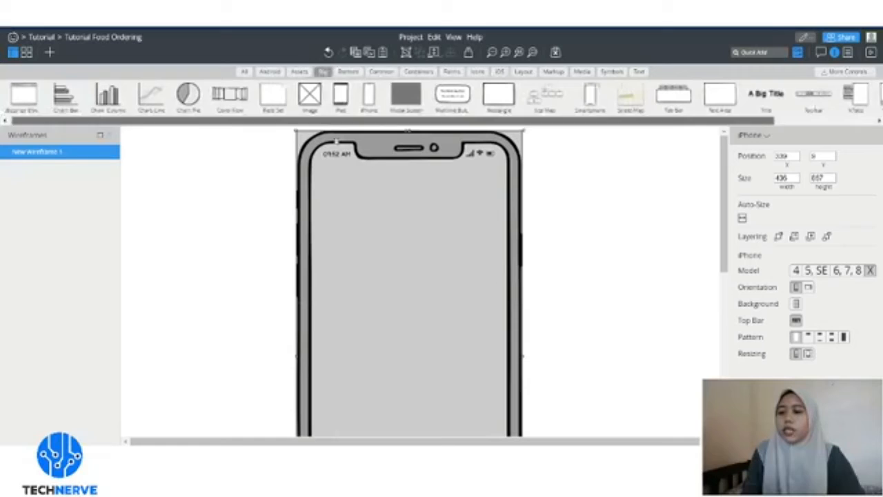
left_click(348, 72)
left_click(372, 72)
left_click(322, 72)
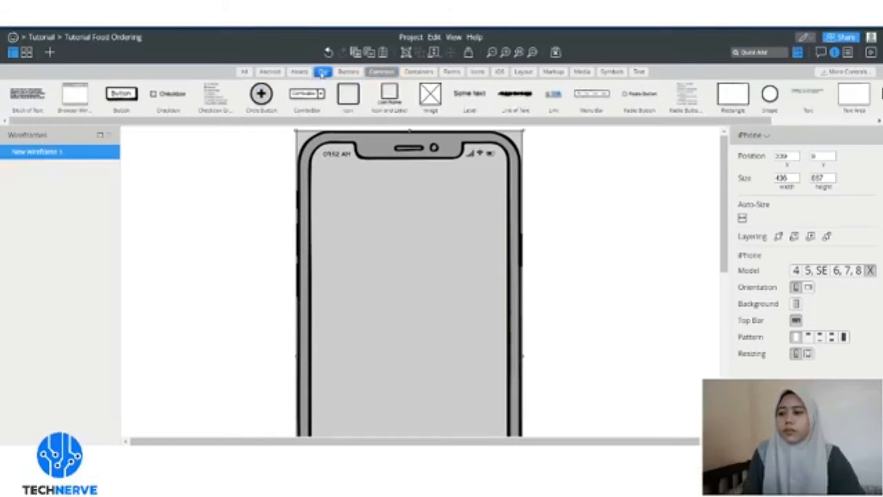
mouse_move(411, 201)
left_mouse_down()
mouse_move(431, 205)
mouse_move(426, 199)
left_mouse_up()
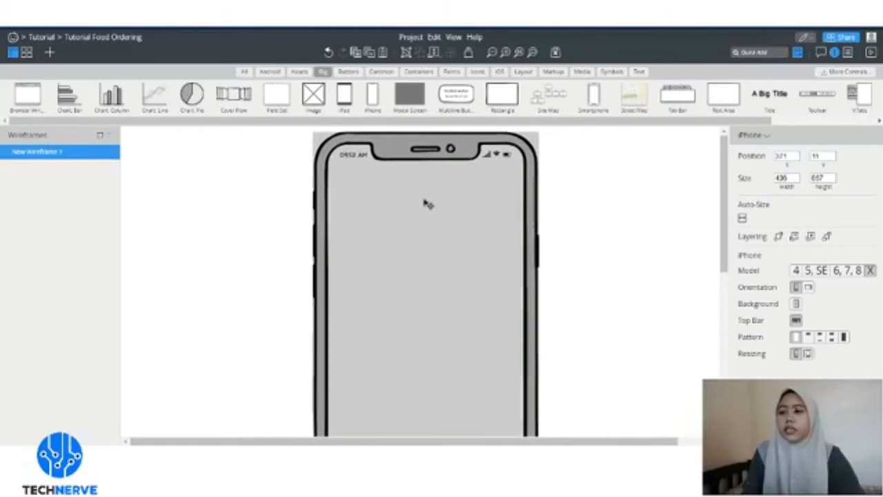
left_click(307, 74)
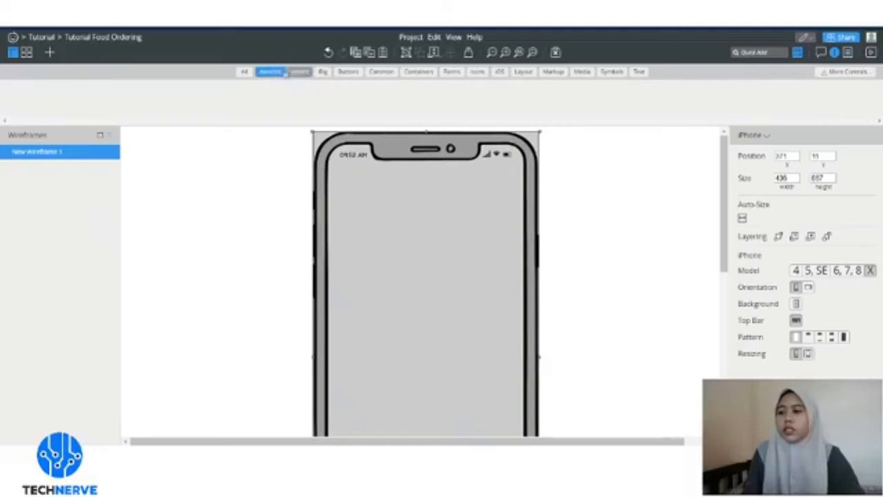
left_click(348, 72)
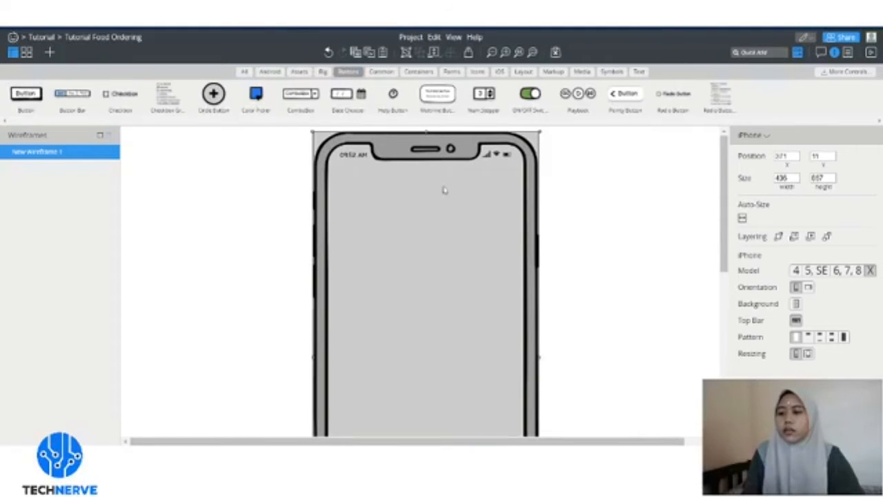
left_click_drag(443, 189, 449, 188)
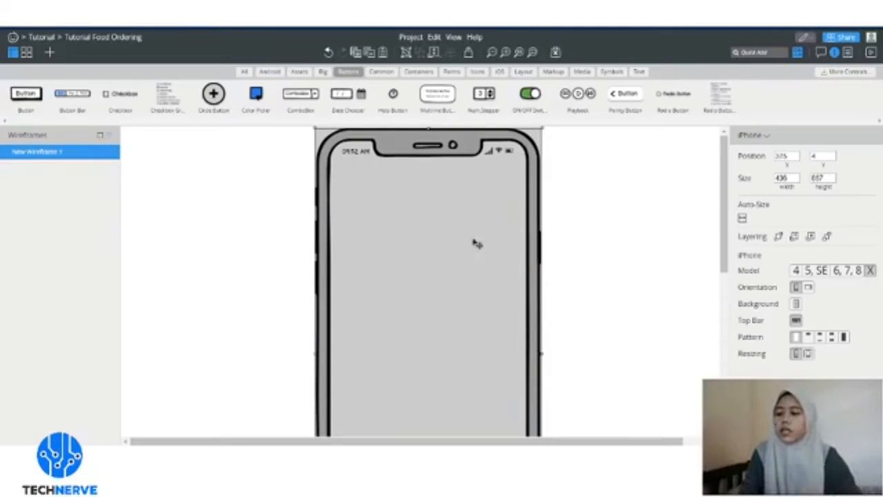
left_click(577, 173)
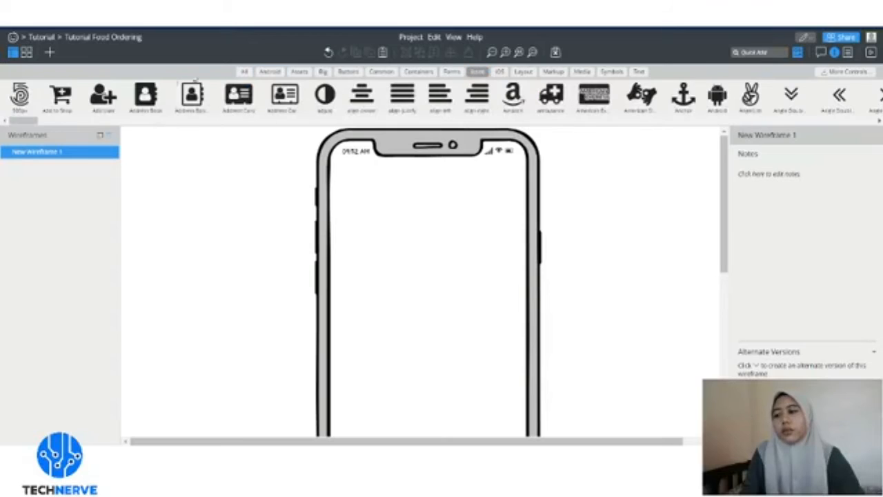
- Place a 'Some text' label near the top of the phone screen, ready for editing
left_click(451, 71)
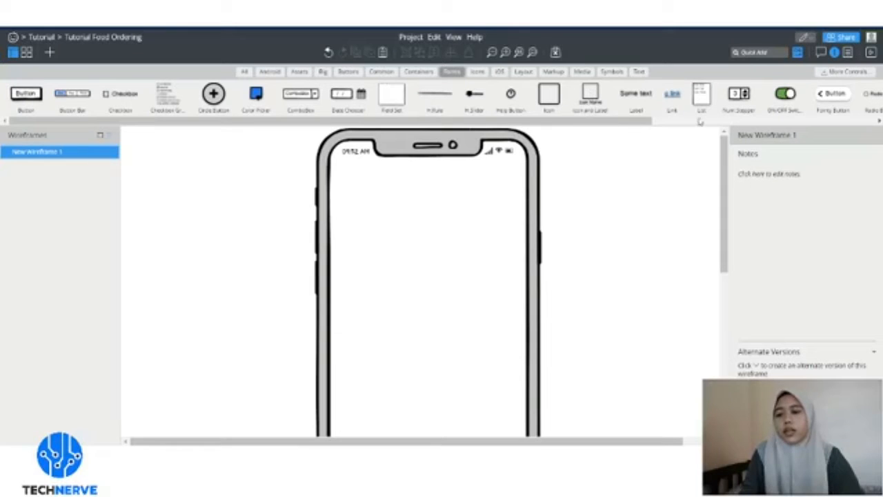
left_click(638, 72)
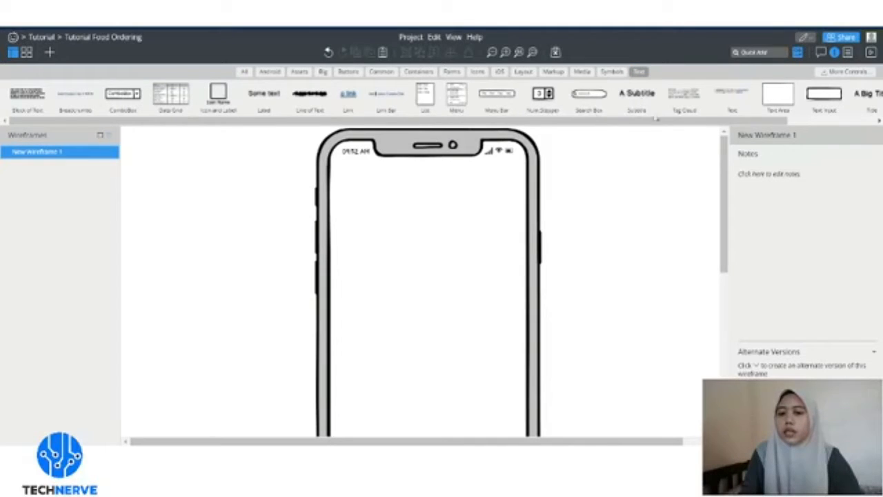
left_click_drag(276, 100, 433, 167)
double_click(433, 169)
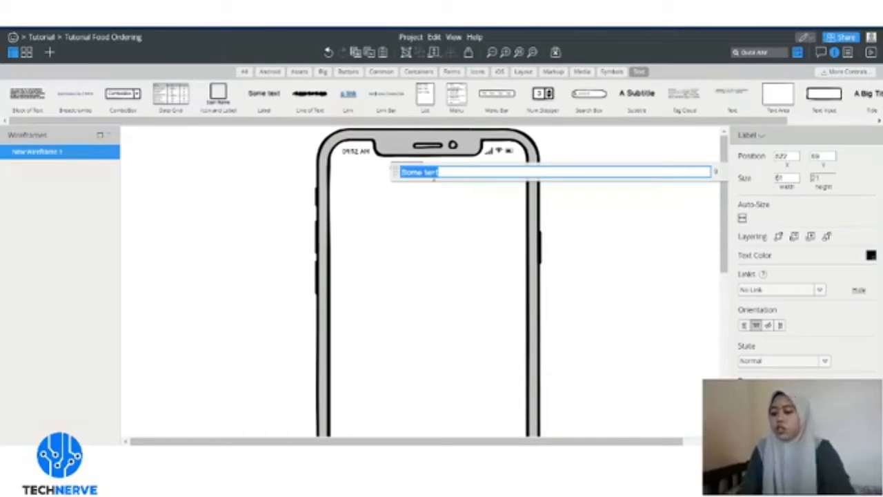
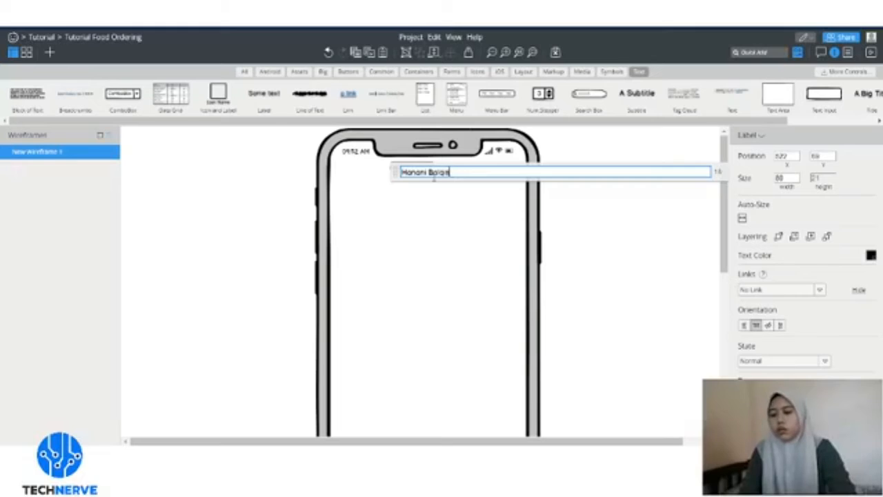
- Enter the user's full name as the label text and shift it slightly right
key("Return")
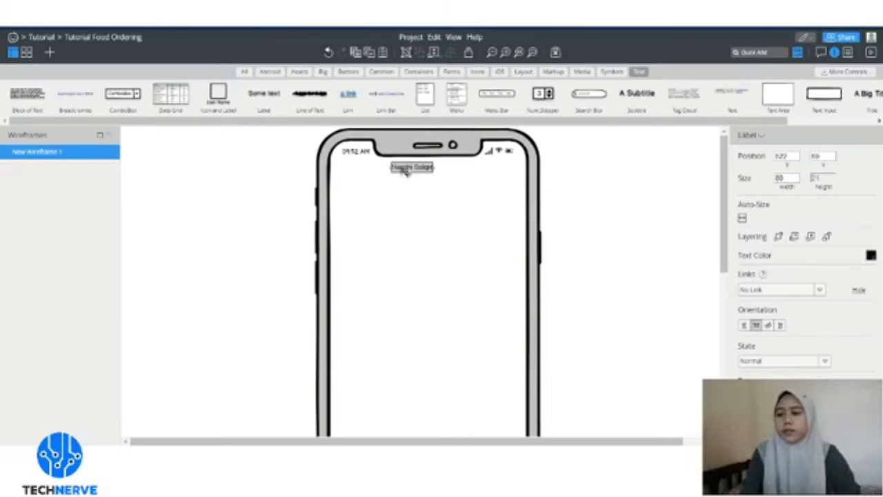
left_click_drag(406, 171, 414, 178)
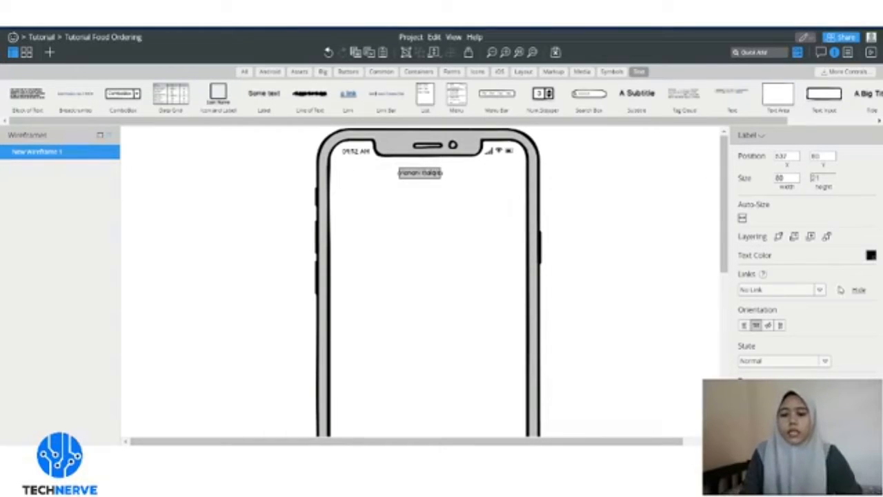
- Enlarge the name label's font size and centre it horizontally under the notch
left_click(871, 257)
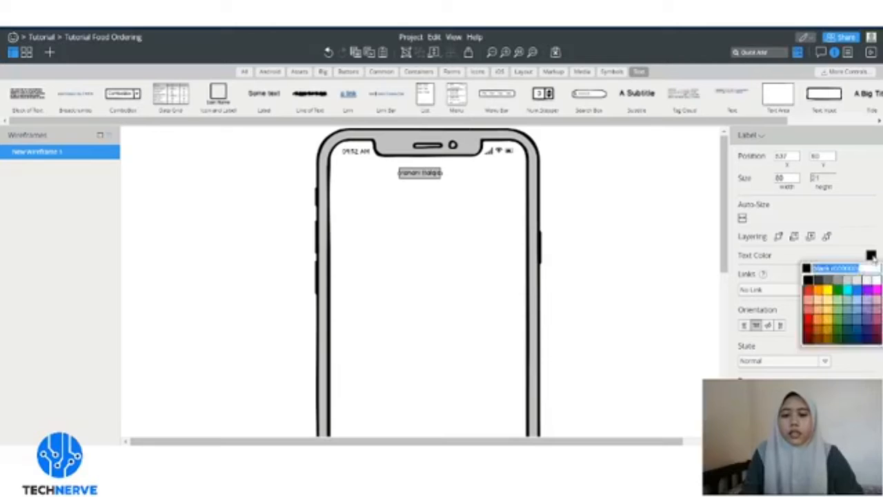
left_click(872, 258)
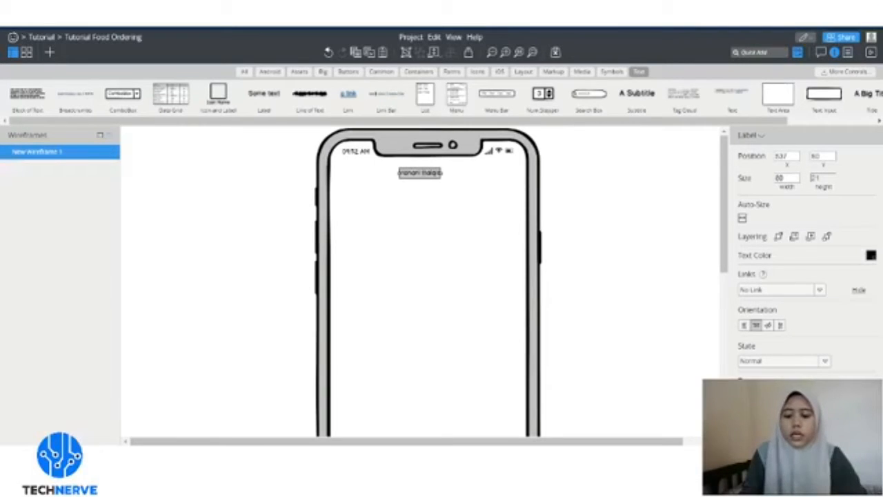
left_click(844, 396)
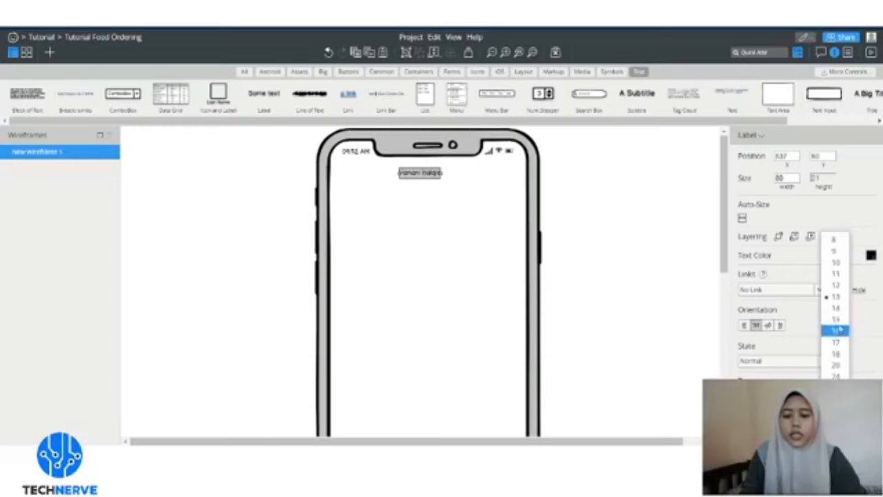
left_click(841, 321)
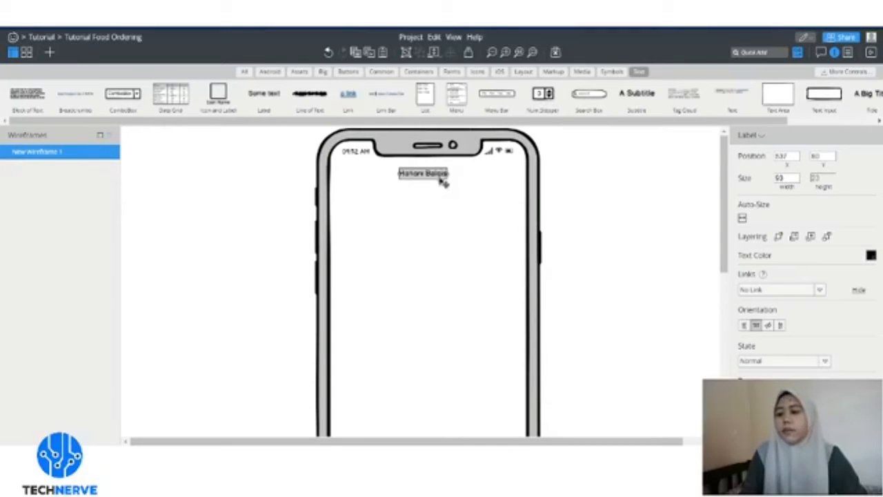
mouse_move(440, 178)
left_mouse_down()
mouse_move(448, 185)
mouse_move(443, 177)
left_mouse_up()
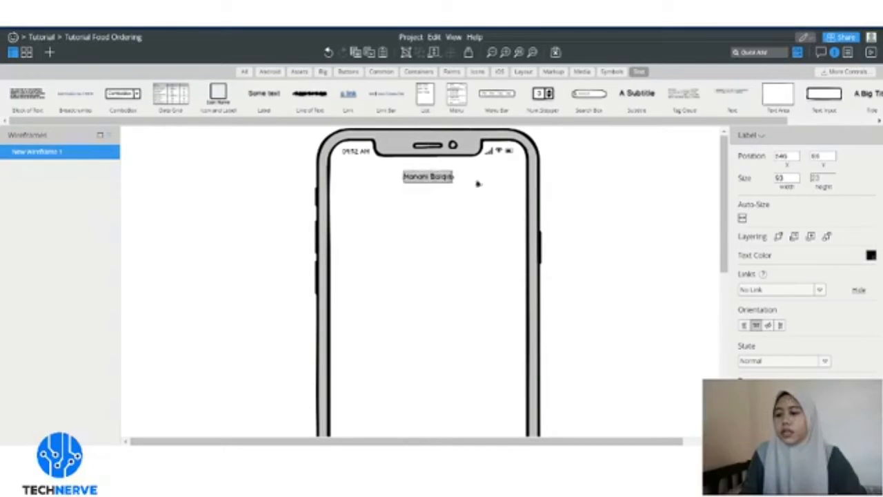
left_click(576, 184)
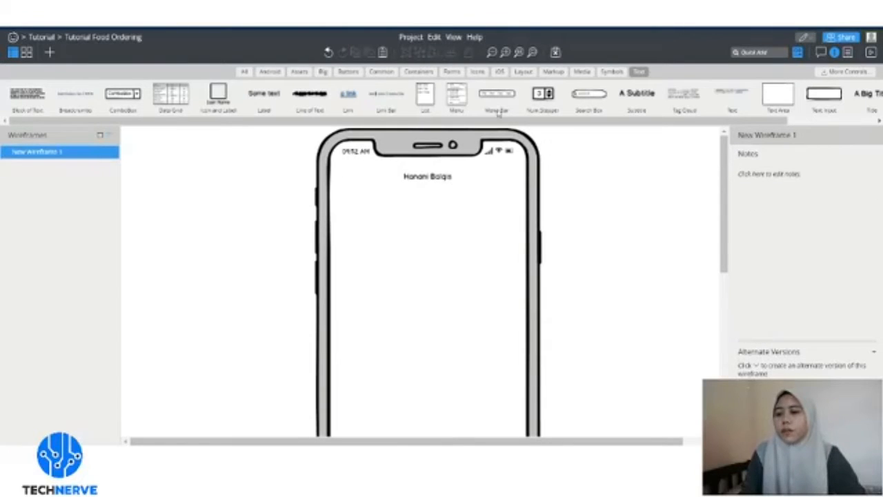
- Browse the Forms, iOS, Icons, Markup, Layout, Media and Symbols categories, ending on Big
left_click(450, 73)
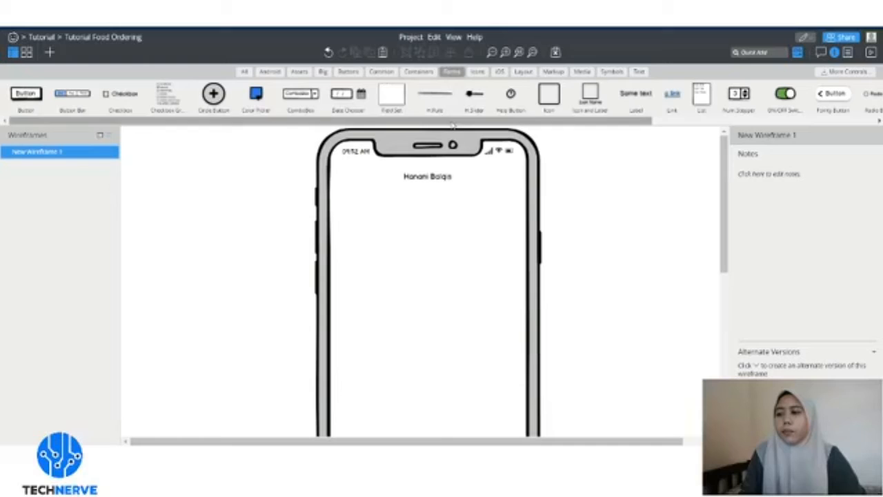
left_click(418, 72)
left_click(454, 73)
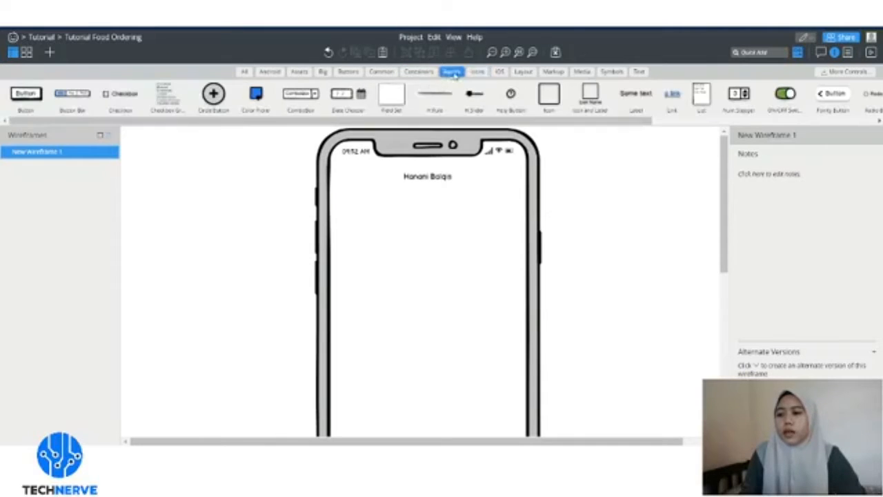
left_click(501, 72)
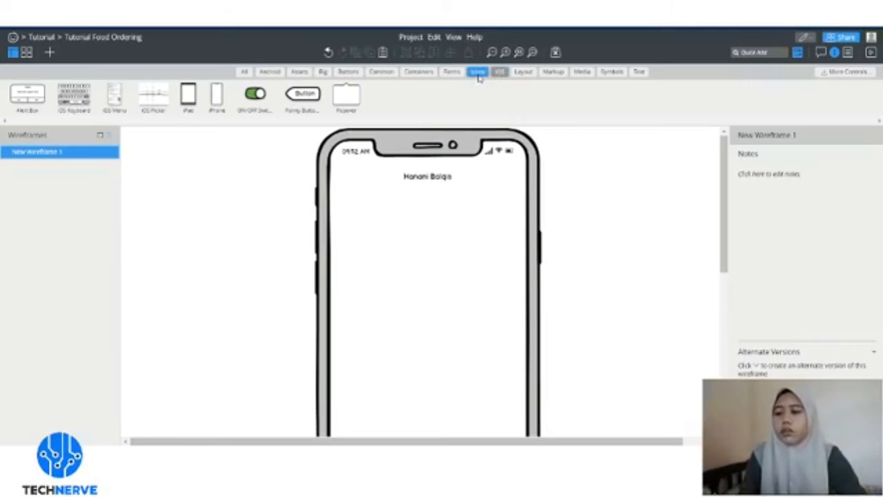
left_click(477, 72)
left_click(452, 72)
left_click(421, 71)
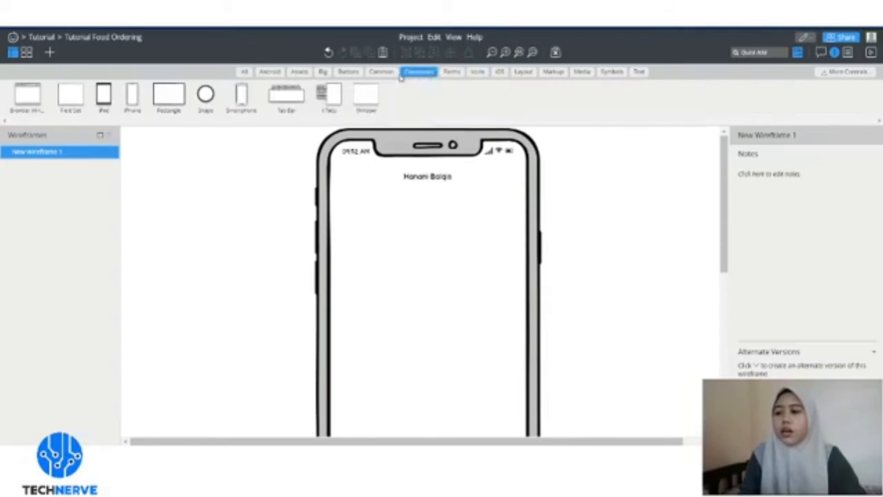
left_click(380, 72)
left_click(552, 72)
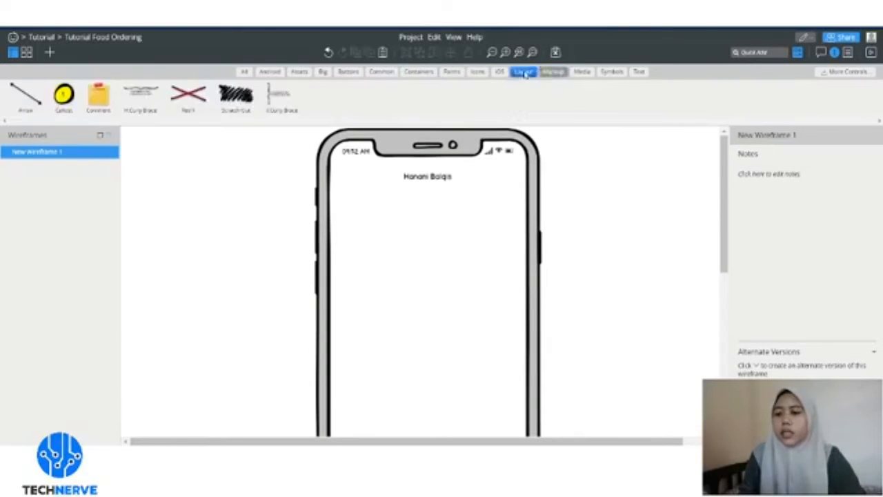
left_click(523, 71)
left_click(499, 71)
left_click(483, 74)
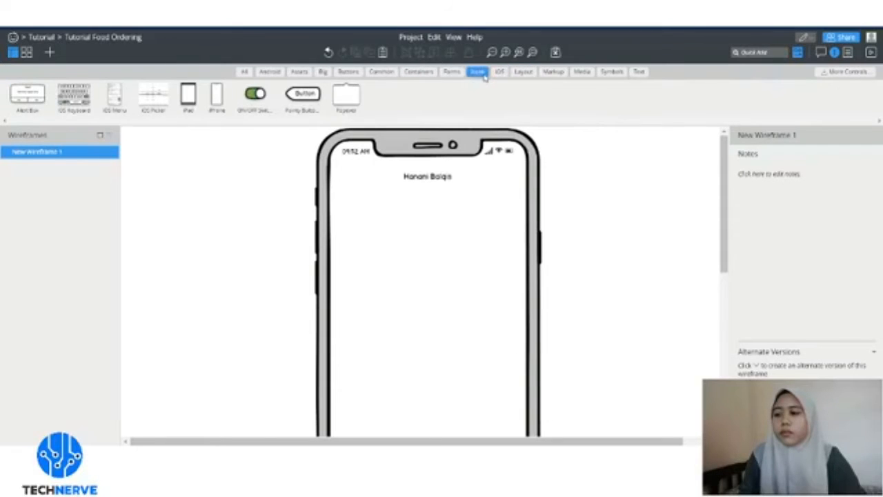
left_click(451, 72)
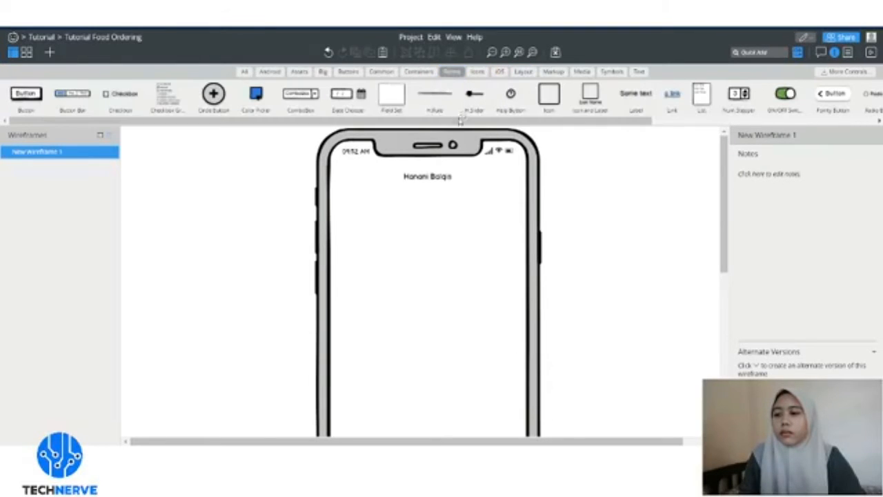
left_click_drag(460, 120, 682, 141)
left_click(611, 72)
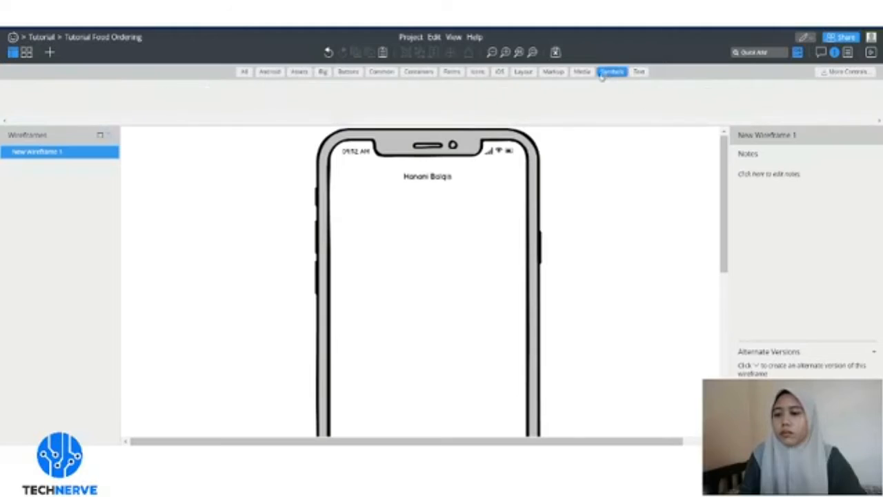
left_click(581, 72)
left_click(554, 72)
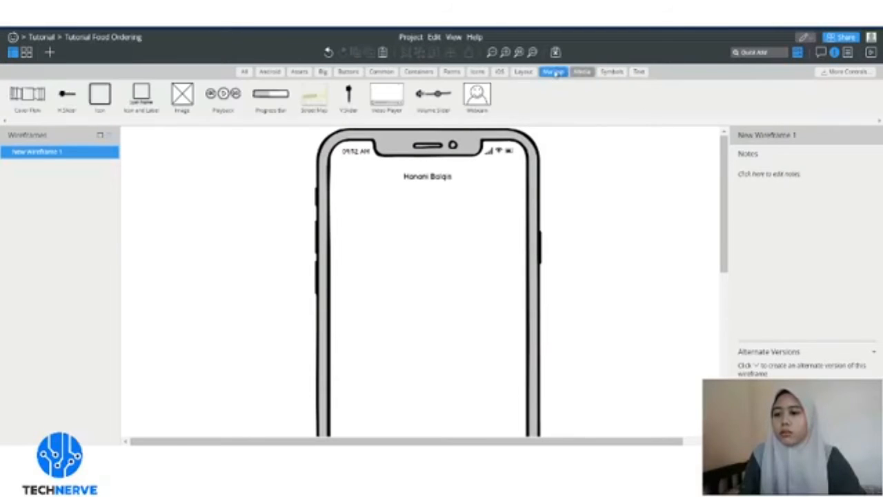
left_click(523, 71)
left_click(499, 72)
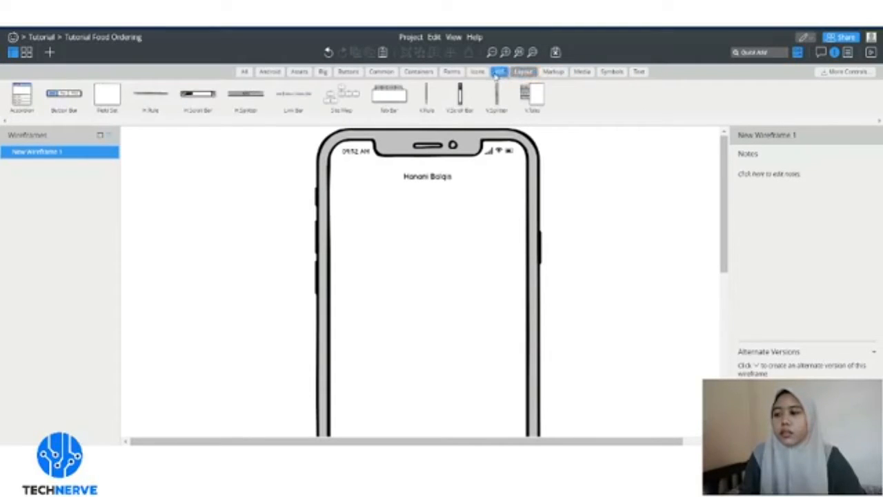
left_click(477, 73)
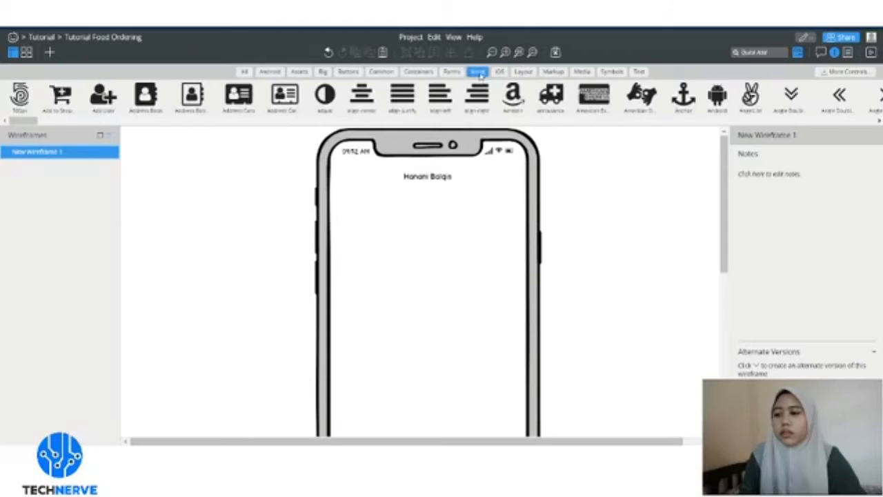
left_click(451, 72)
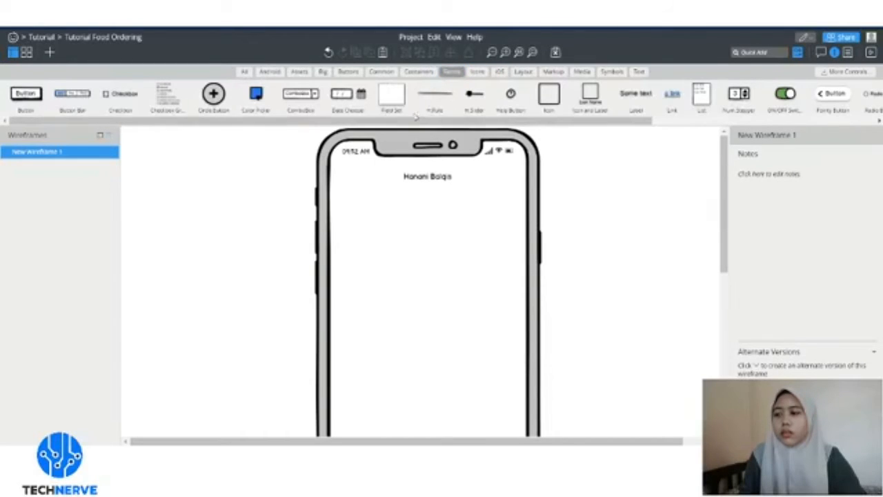
left_click_drag(428, 120, 489, 130)
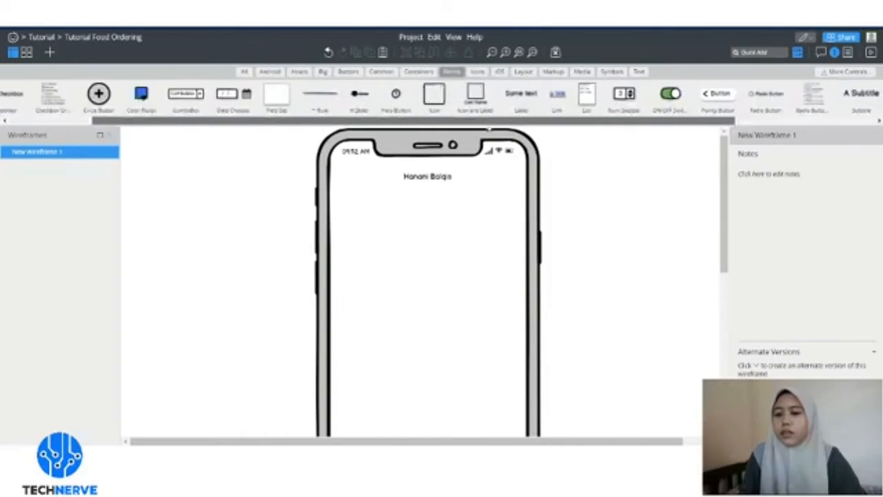
left_click(418, 72)
left_click(373, 73)
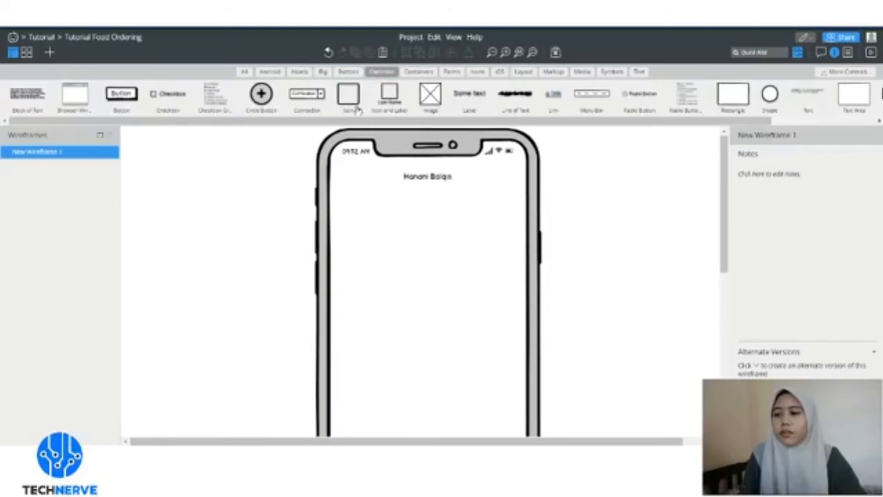
mouse_move(378, 122)
left_mouse_down()
mouse_move(464, 123)
mouse_move(384, 123)
left_mouse_up()
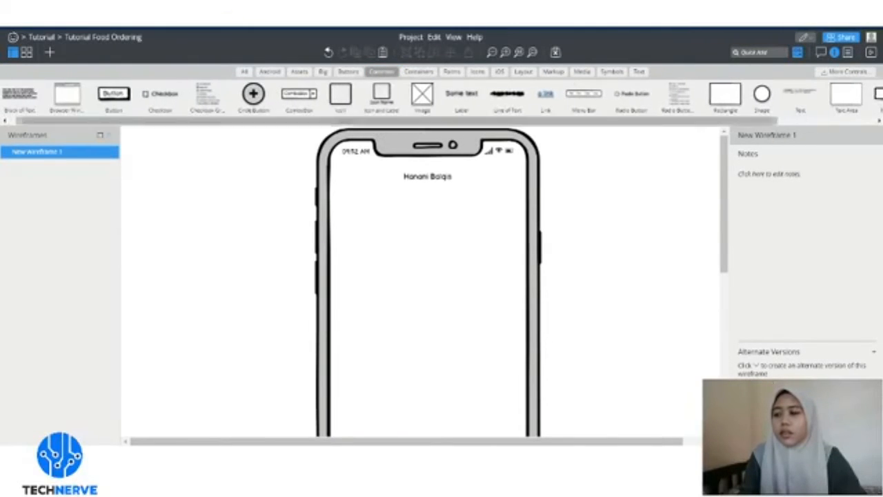
left_click(355, 72)
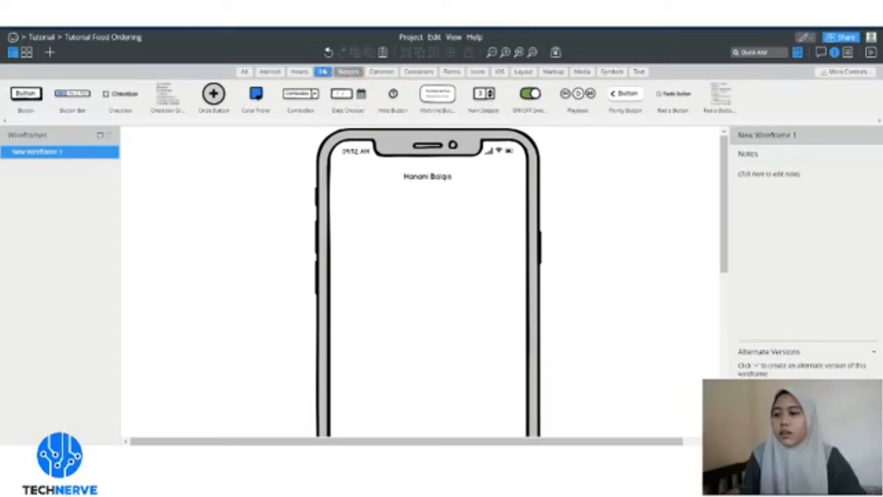
left_click(323, 72)
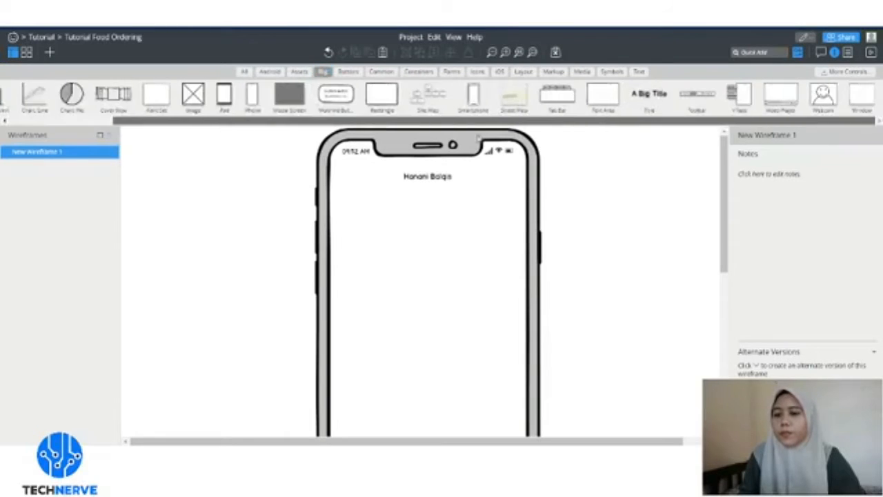
- Apply Lock iPhone to the phone frame, then nudge the name heading up slightly
left_click(435, 203)
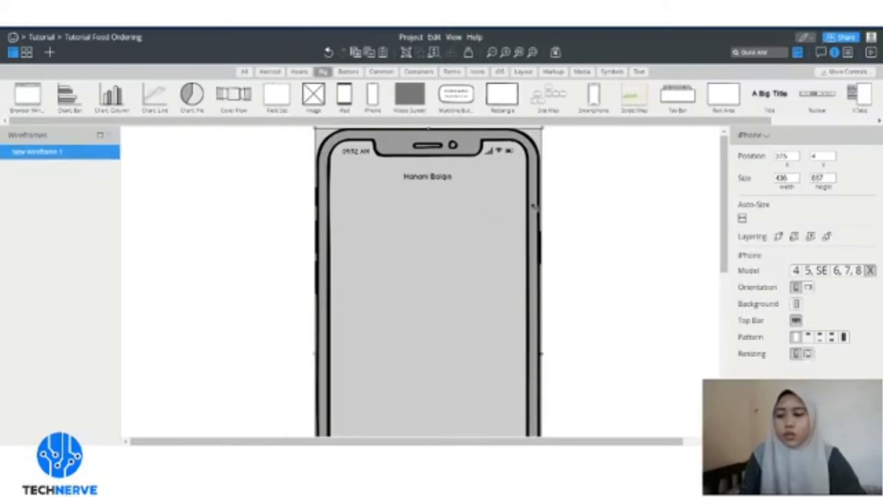
left_click(462, 209)
left_click(473, 207)
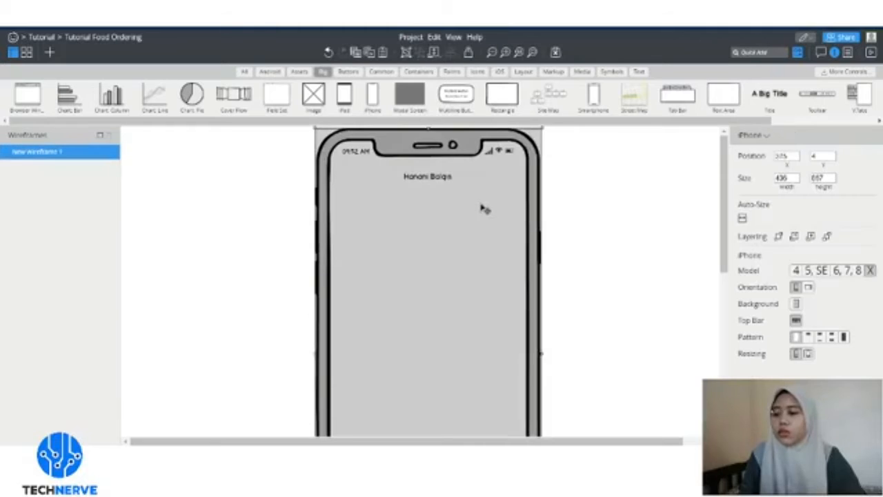
left_click_drag(487, 208, 485, 209)
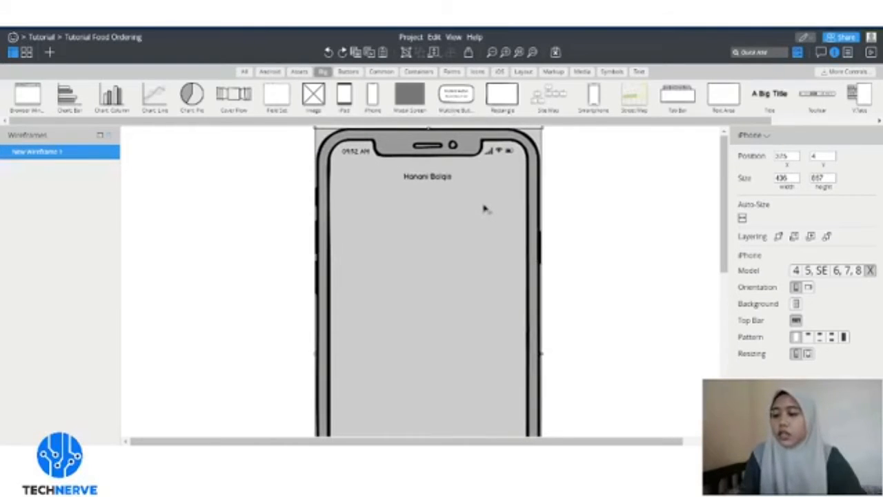
right_click(478, 207)
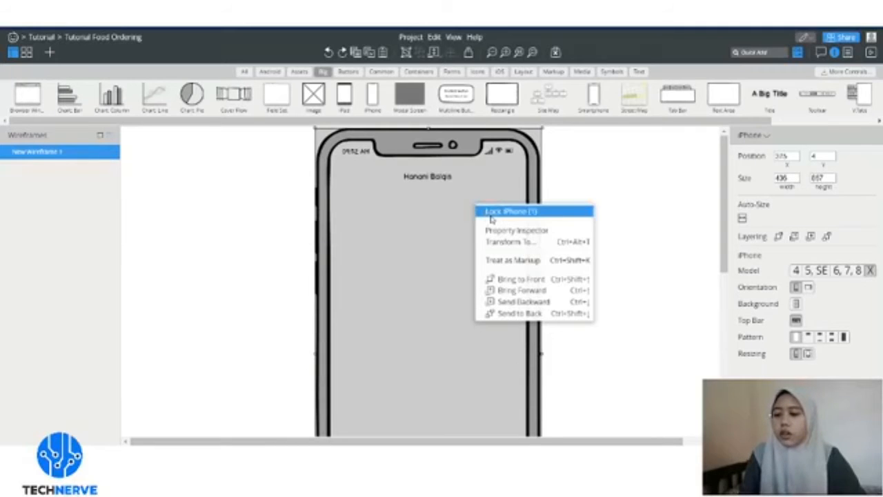
left_click(491, 212)
left_click(546, 197)
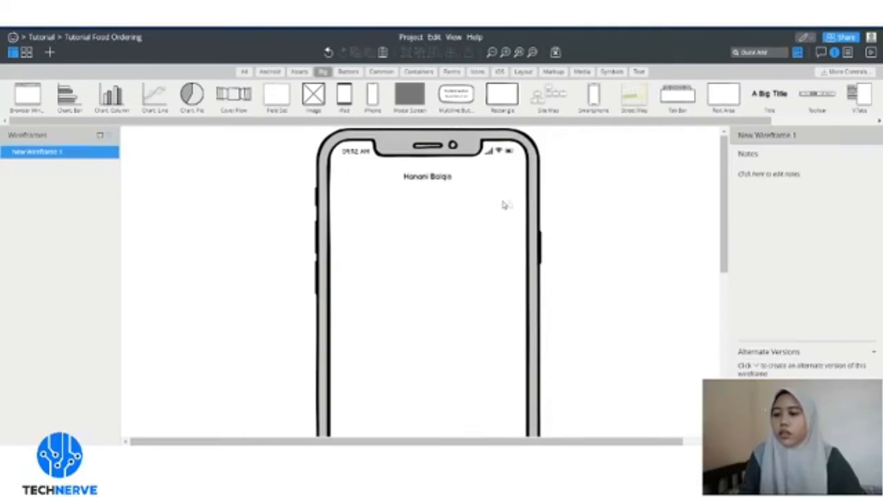
left_click_drag(439, 179, 440, 178)
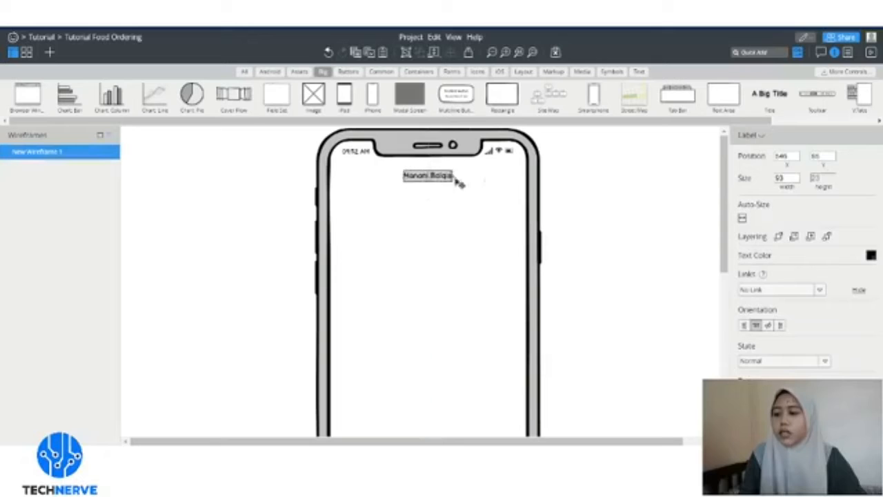
left_click(487, 180)
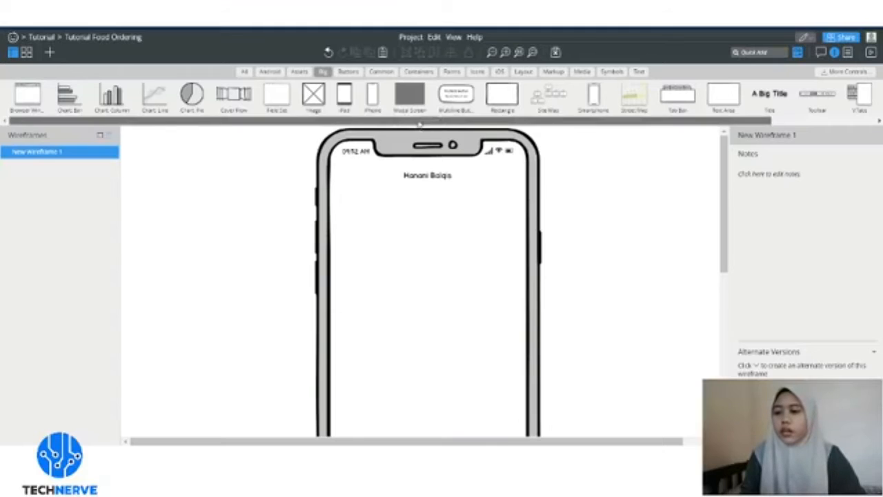
- Drag a circle shape from the Common controls onto the phone's upper left
scroll(425, 95, "right", 1)
scroll(414, 90, "left", 1)
left_click(383, 72)
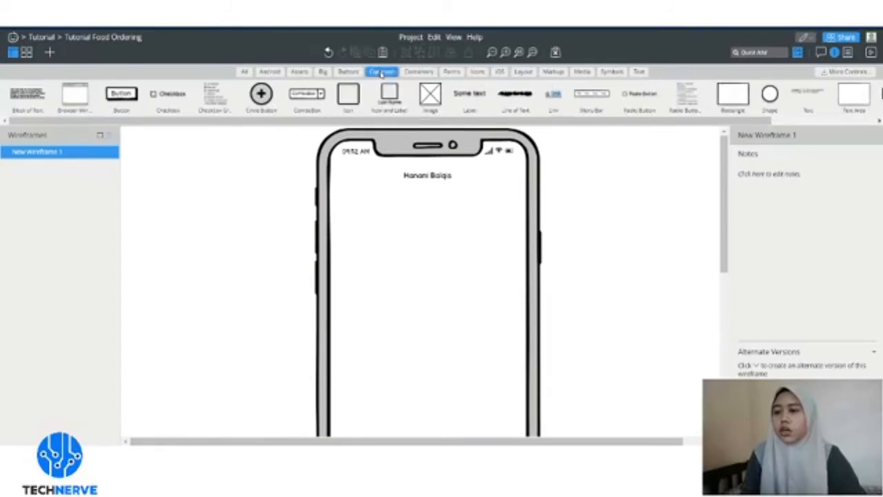
left_click_drag(442, 120, 502, 121)
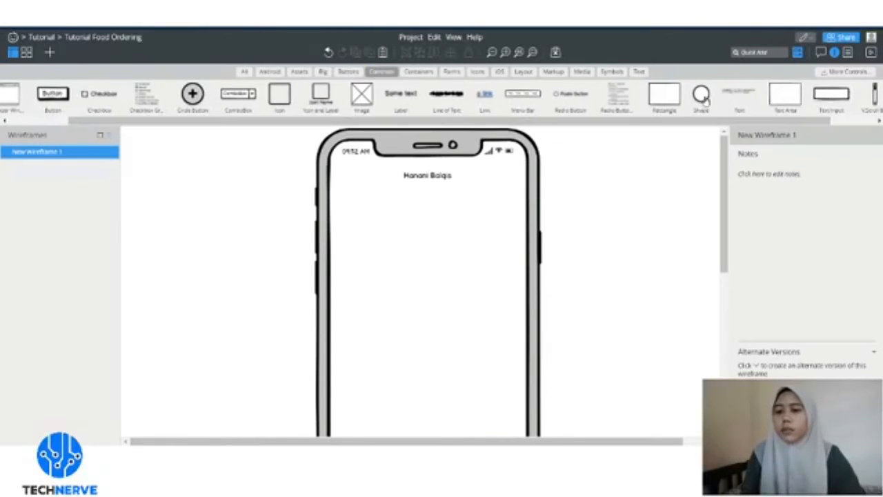
left_click_drag(406, 211, 373, 222)
left_click(412, 217)
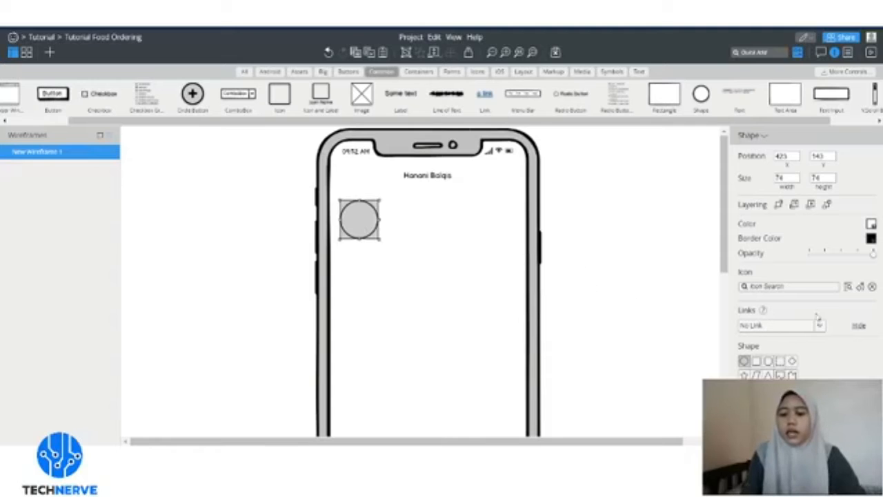
- Fine-tune the 74×74 circle's position just below the name heading
left_click(821, 286)
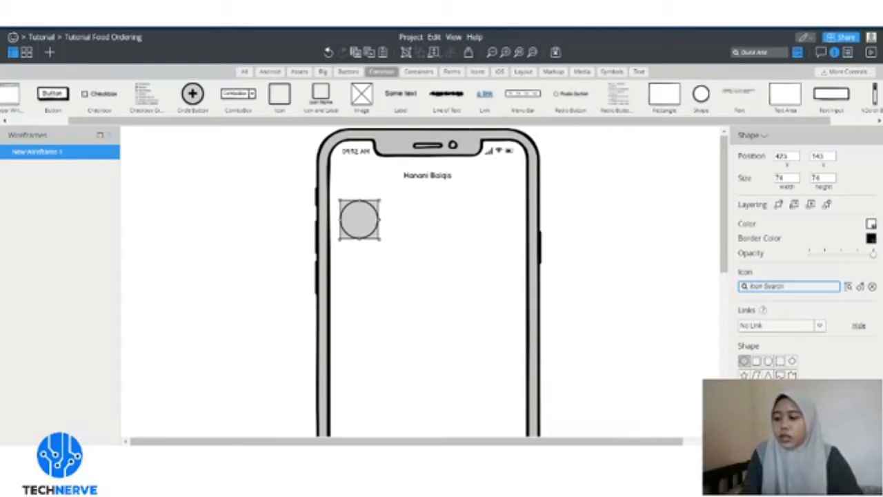
left_click(207, 459)
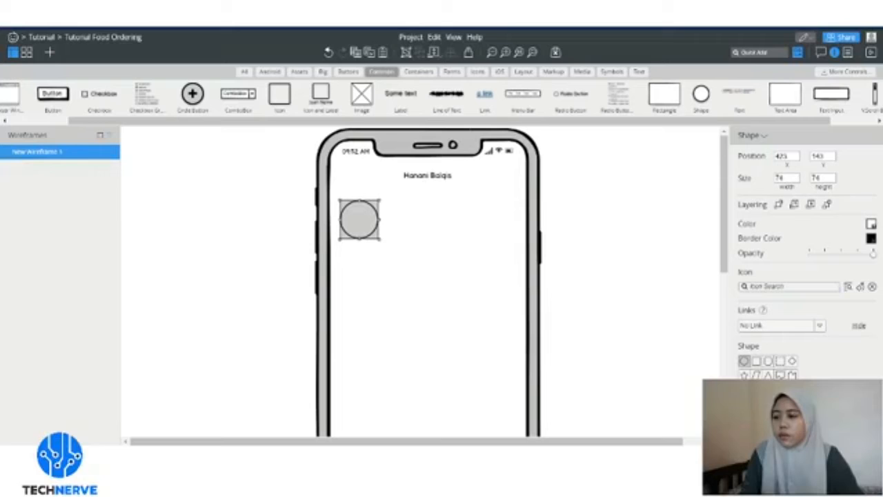
left_click(290, 458)
left_click_drag(360, 227, 359, 231)
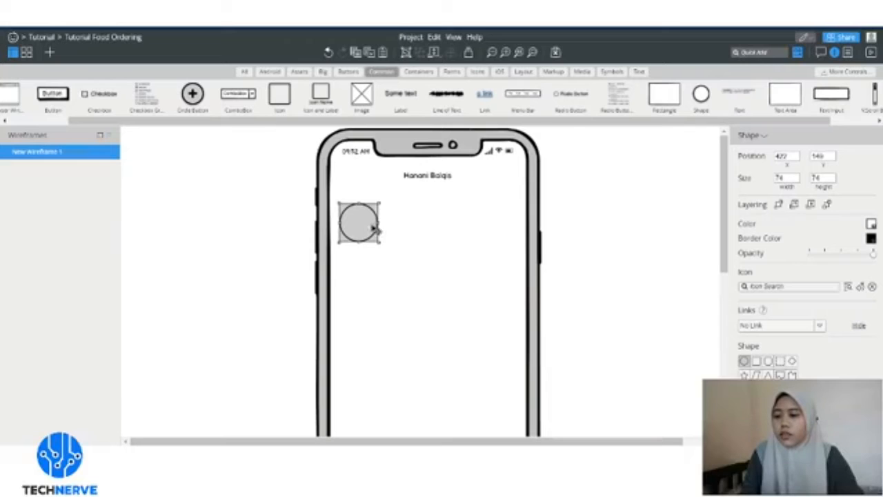
left_click_drag(373, 228, 373, 242)
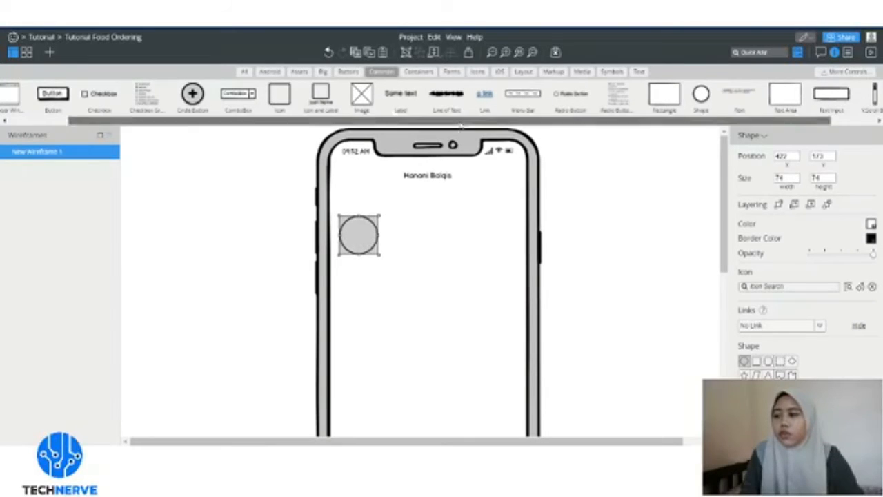
scroll(461, 125, "right", 3)
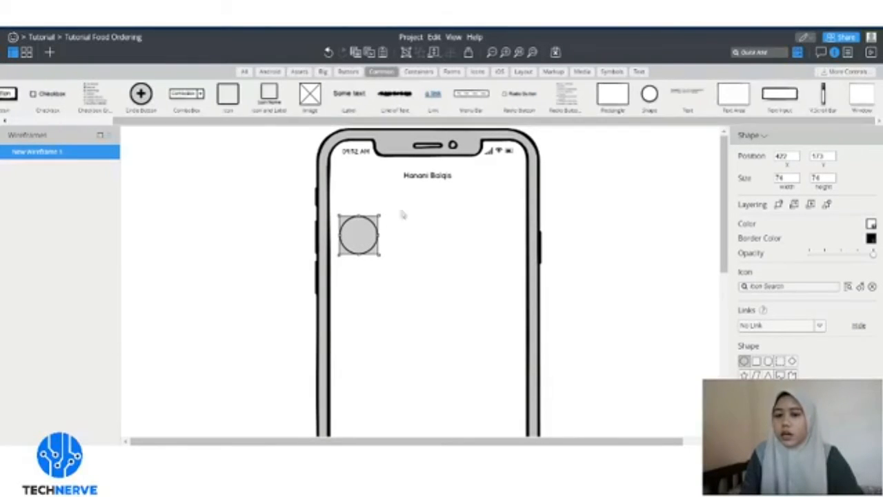
left_click_drag(359, 240, 363, 240)
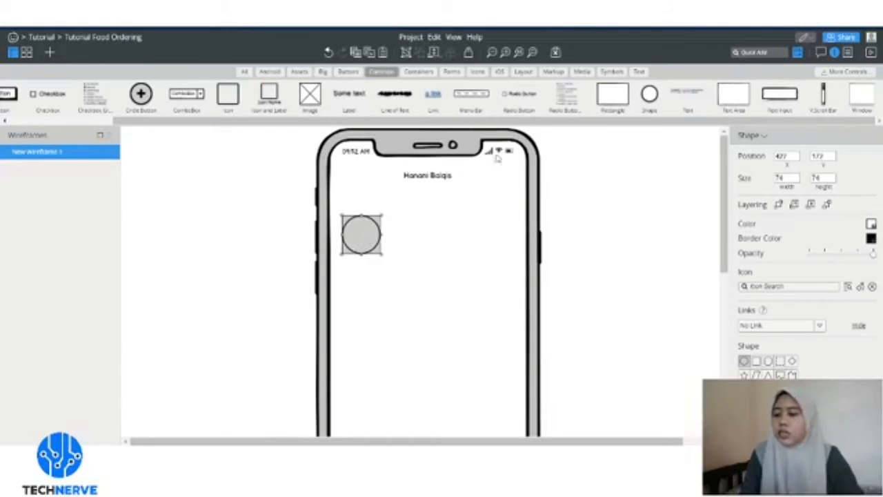
- Give the circle an enlarged fork-and-knife icon (searched 'foo') and grow it to 89×89
left_click(774, 286)
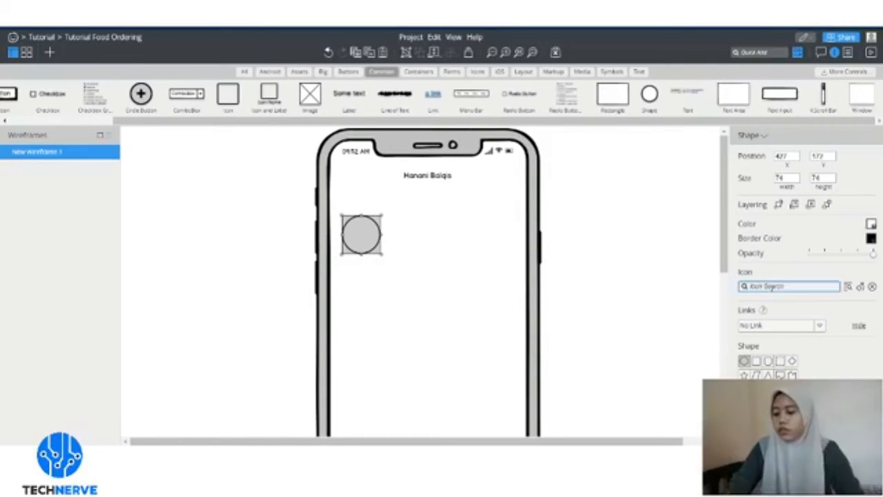
type("foo")
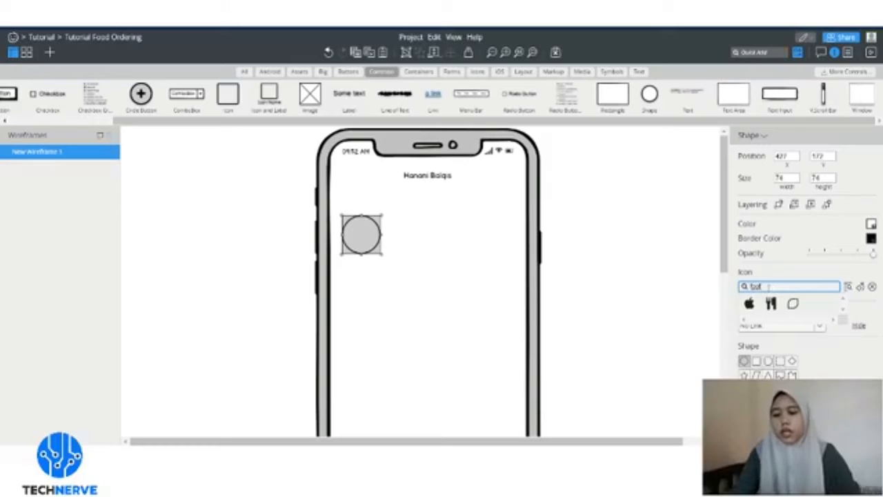
left_click(771, 303)
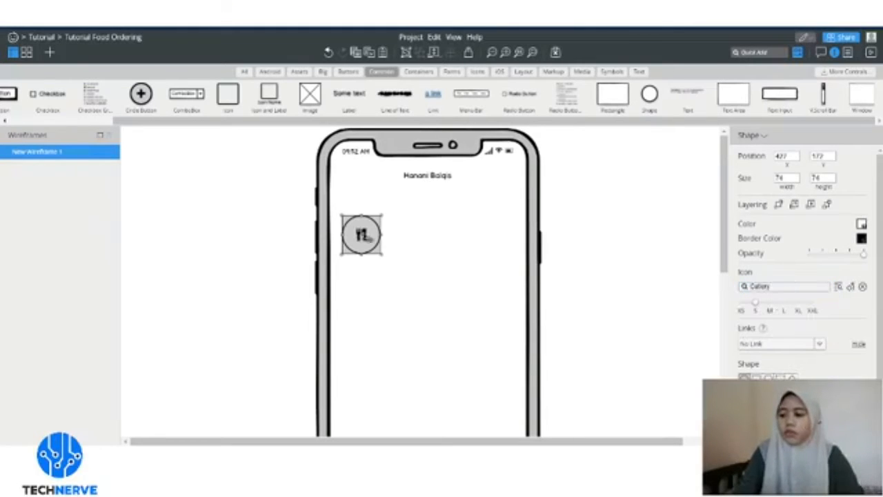
left_click_drag(756, 303, 782, 302)
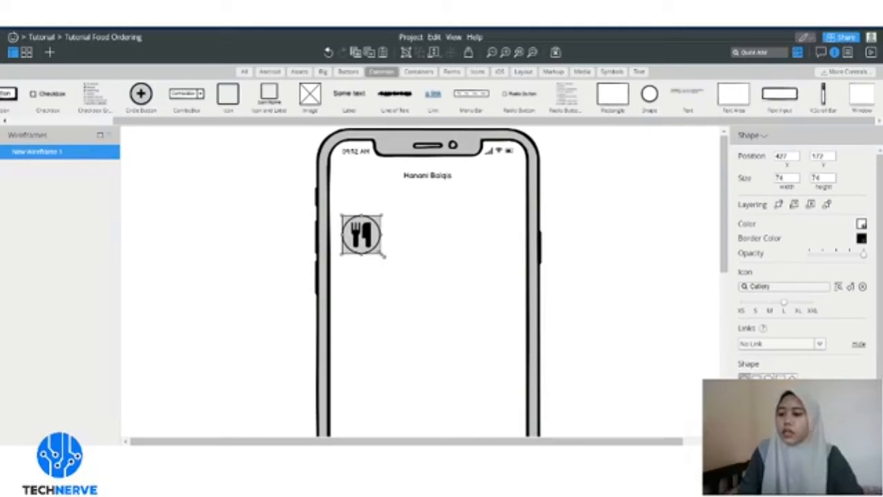
left_click_drag(385, 256, 372, 241)
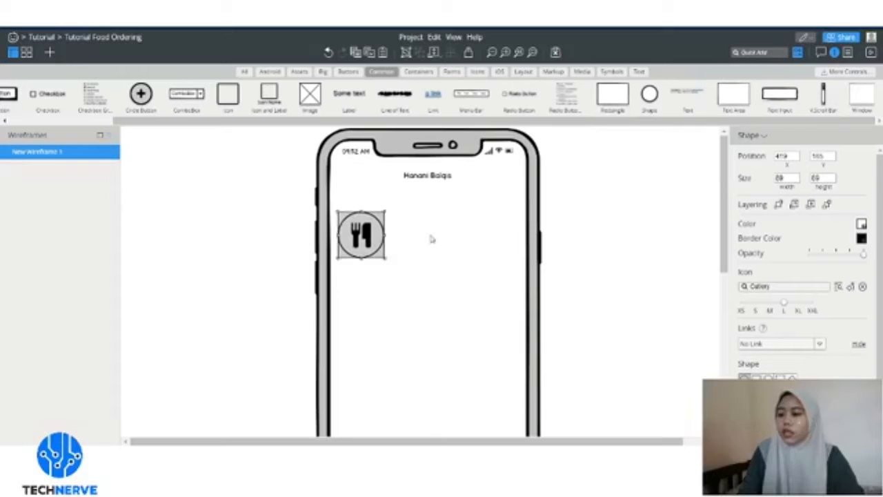
left_click(431, 239)
left_click(378, 233)
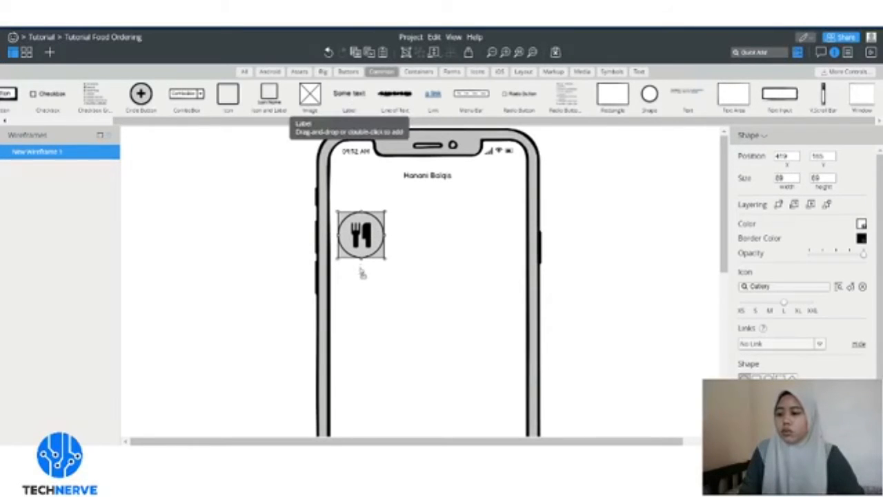
- Add a label reading 'Pizza' and centre it under the cutlery circle
left_click_drag(362, 270, 366, 268)
left_click(415, 242)
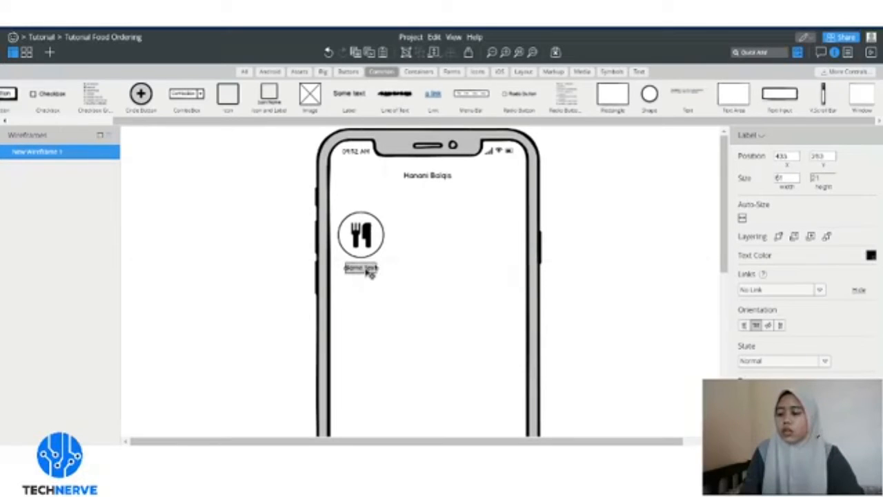
double_click(365, 268)
type("Pe")
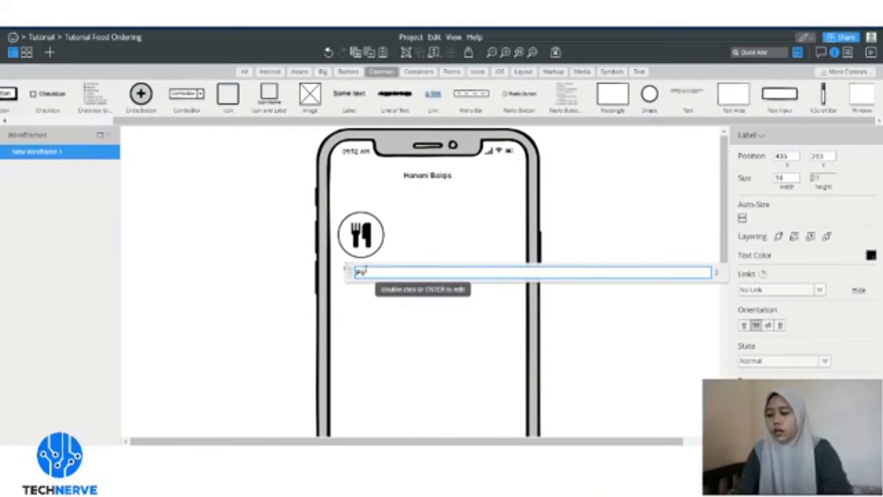
type("zza")
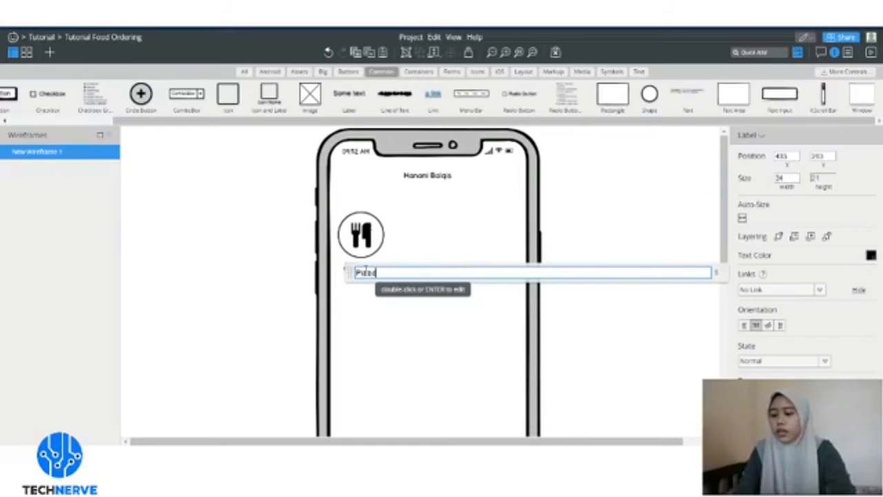
key("Return")
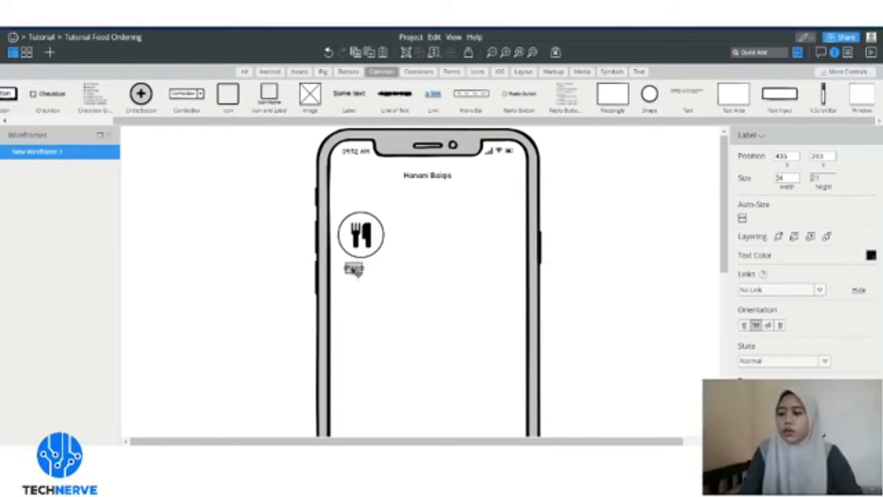
left_click_drag(357, 269, 364, 270)
left_click(412, 269)
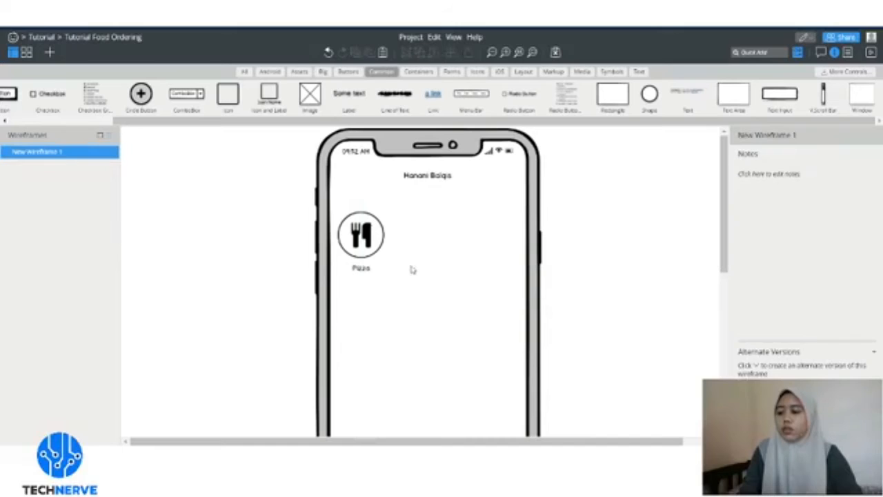
left_click_drag(348, 203, 396, 300)
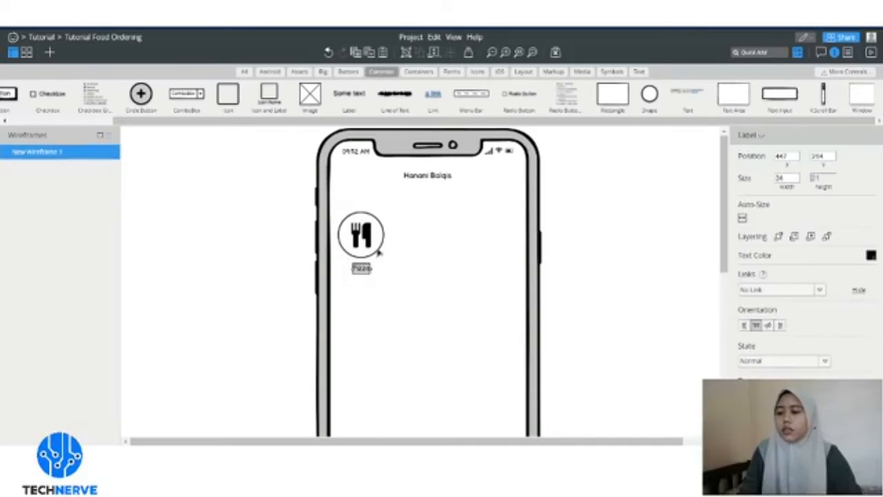
- Paste two copies of the cutlery icon with its Pizza label and line them up in a row
left_click(380, 250, "shift")
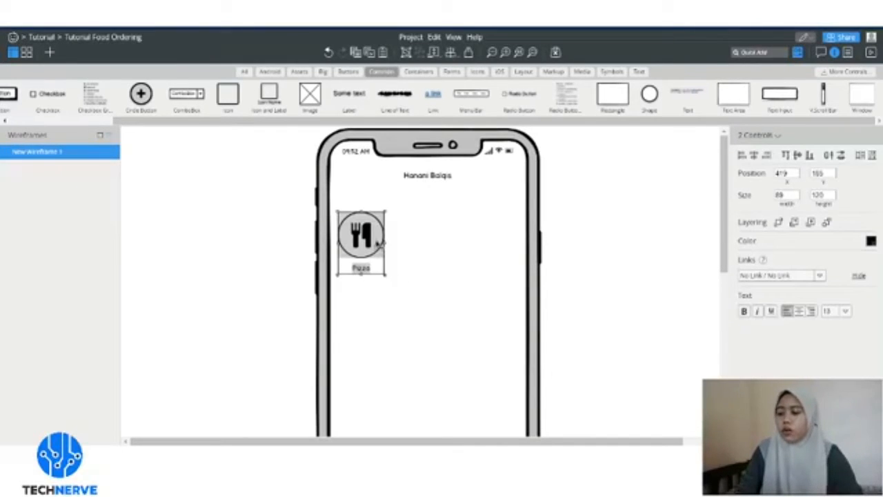
left_click(392, 242)
key("ctrl+v")
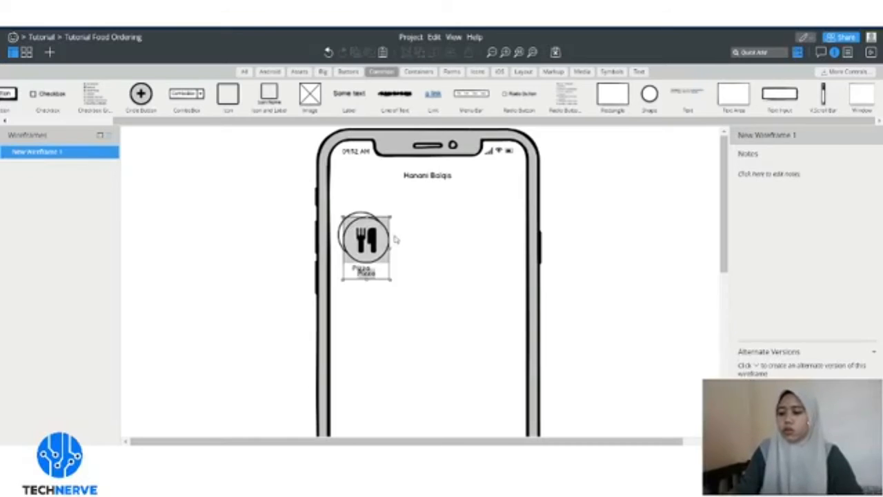
left_click_drag(379, 250, 417, 247)
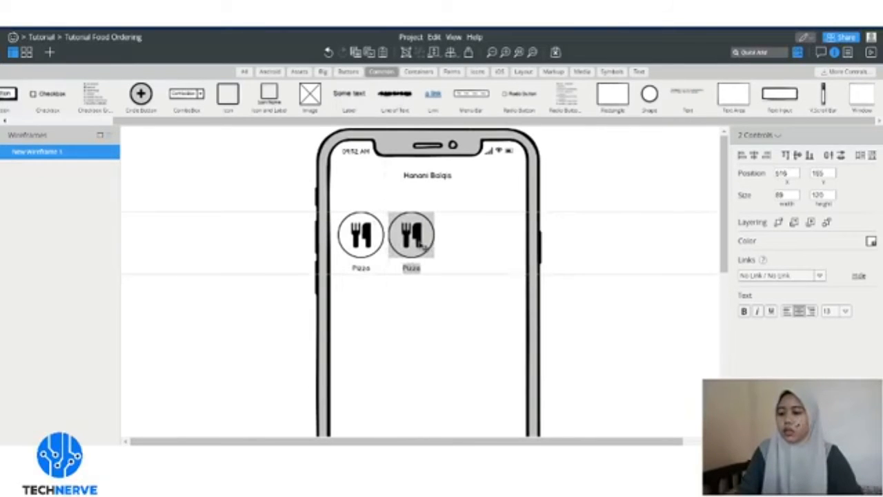
key("ctrl+v")
left_click_drag(382, 256, 480, 247)
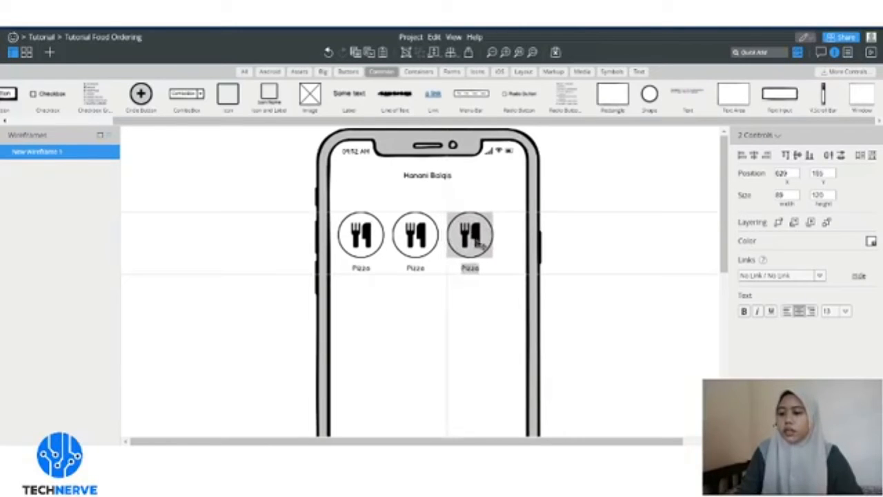
- Select all three Pizza icon pairs and centre the row on the phone screen
left_click_drag(494, 290, 336, 198)
left_click_drag(364, 230, 378, 236)
left_click(394, 281)
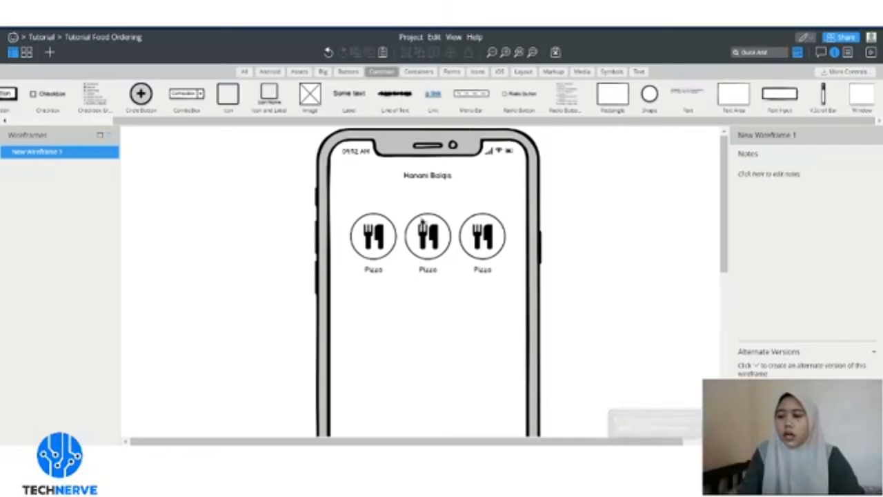
- Browse the Forms, Common, Containers, Buttons and Assets categories, ending on the Android components
left_click(452, 72)
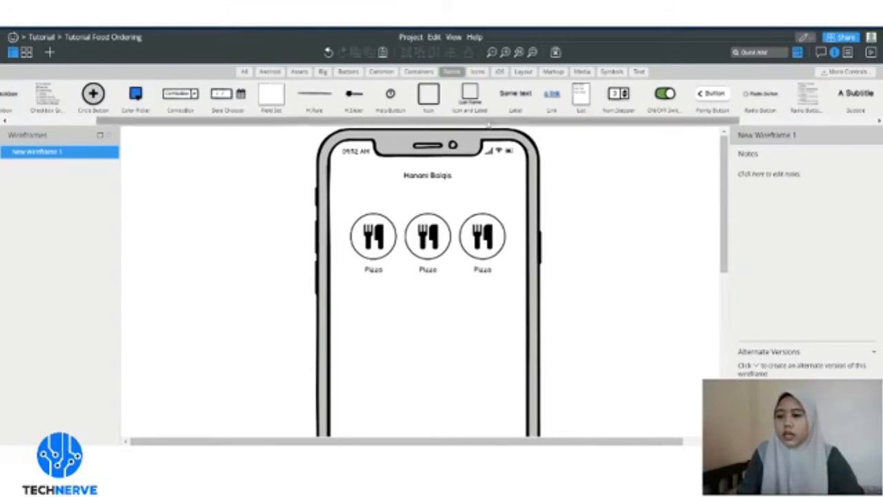
left_click_drag(488, 122, 503, 145)
left_click(399, 75)
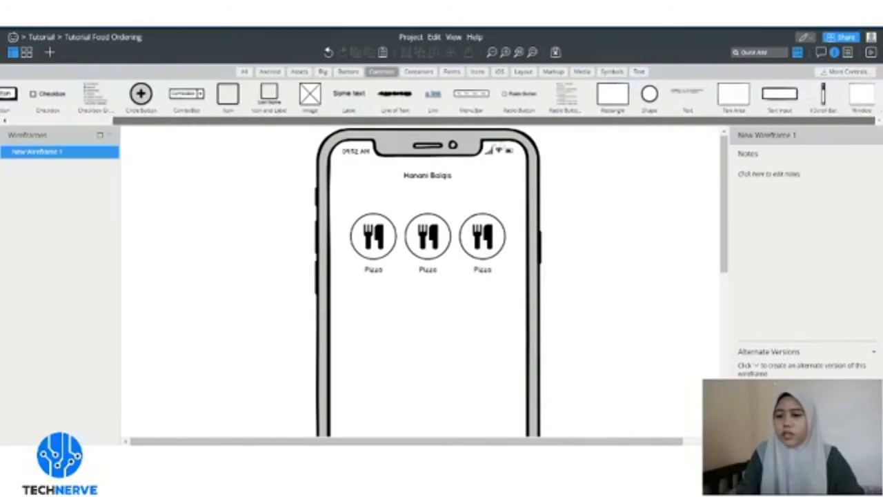
left_click(419, 71)
left_click(349, 71)
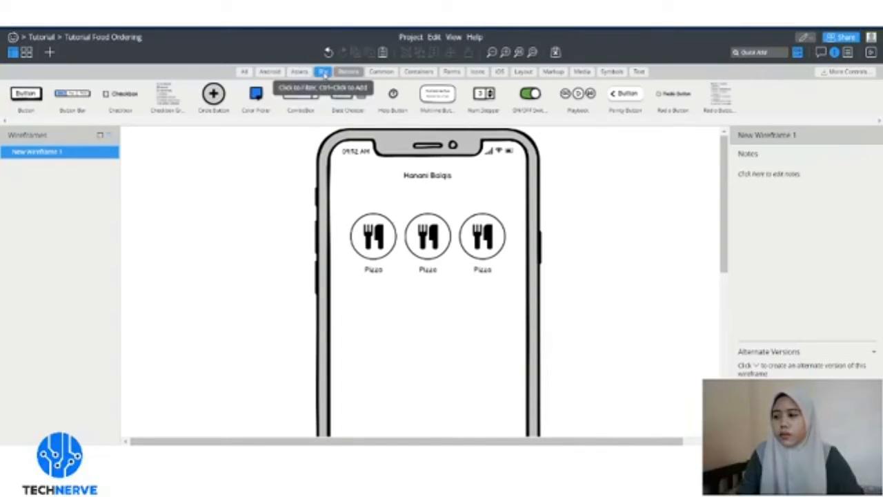
left_click(299, 72)
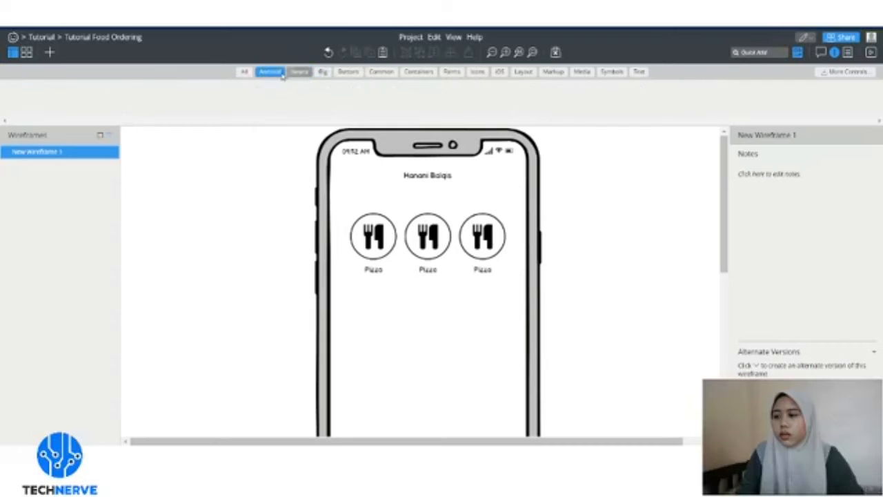
left_click(280, 72)
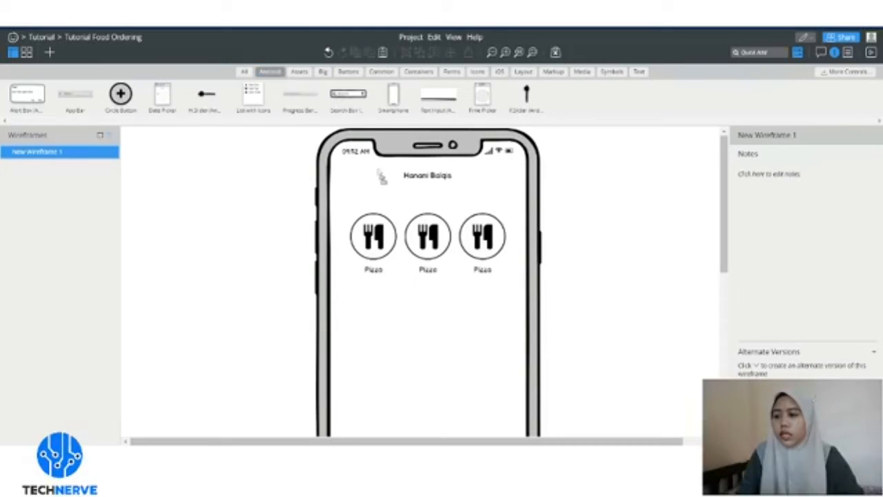
- Place a search box reading 'Search all restaurant' below the name heading, stretched to 299 wide
left_click_drag(381, 178, 386, 198)
left_click(519, 169)
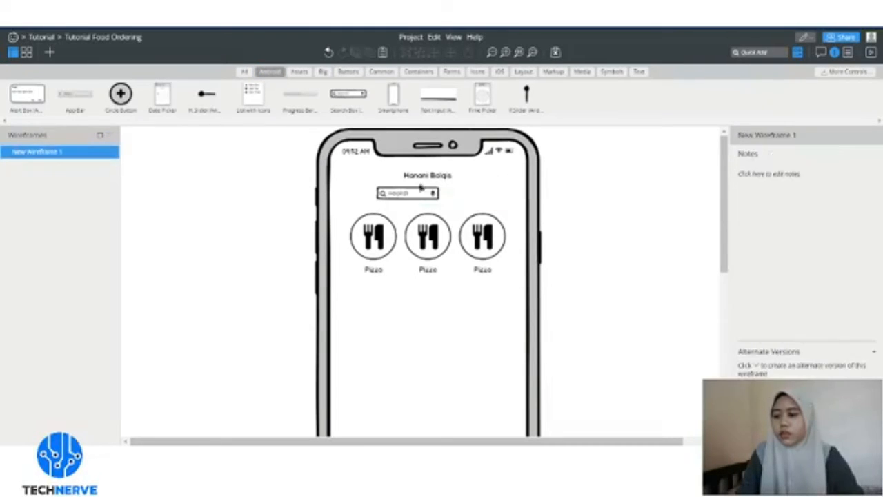
double_click(421, 199)
type("Search all me")
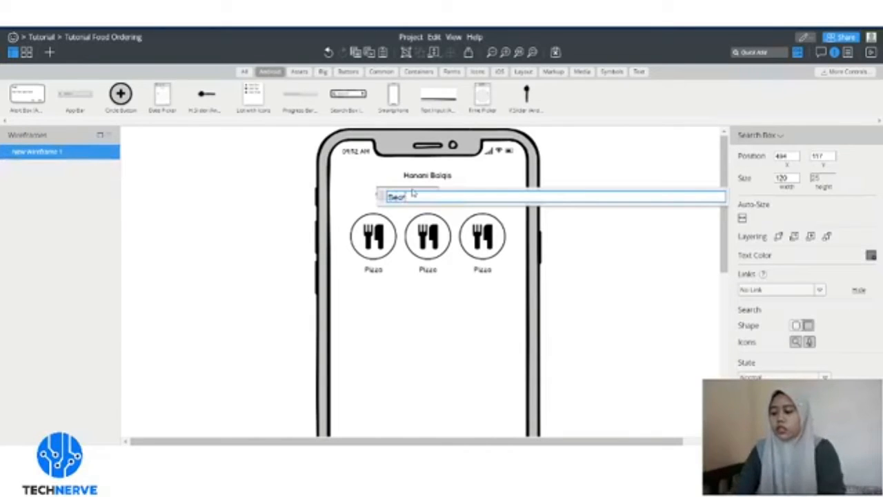
type("staurants")
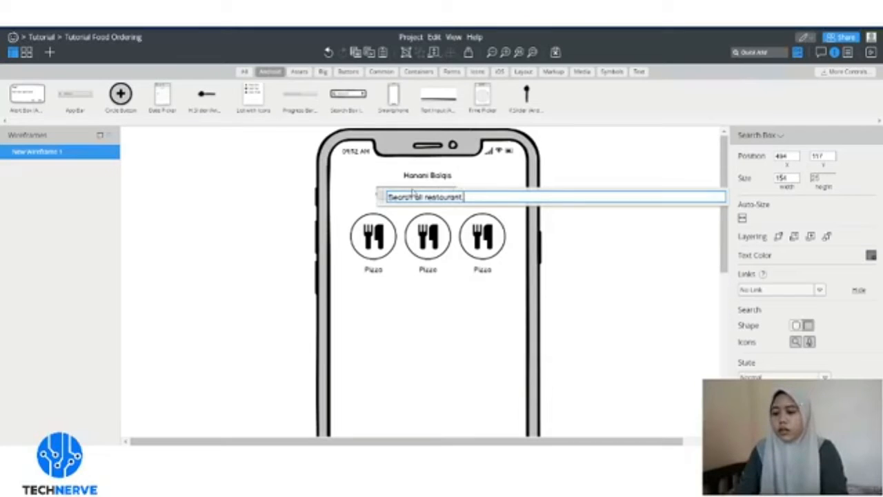
key("Return")
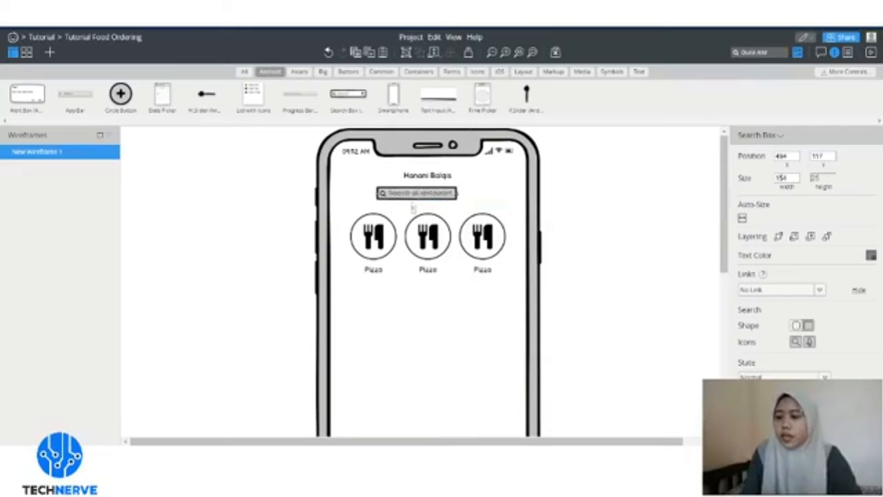
left_click_drag(414, 194, 507, 201)
left_click(508, 300)
left_click(443, 198)
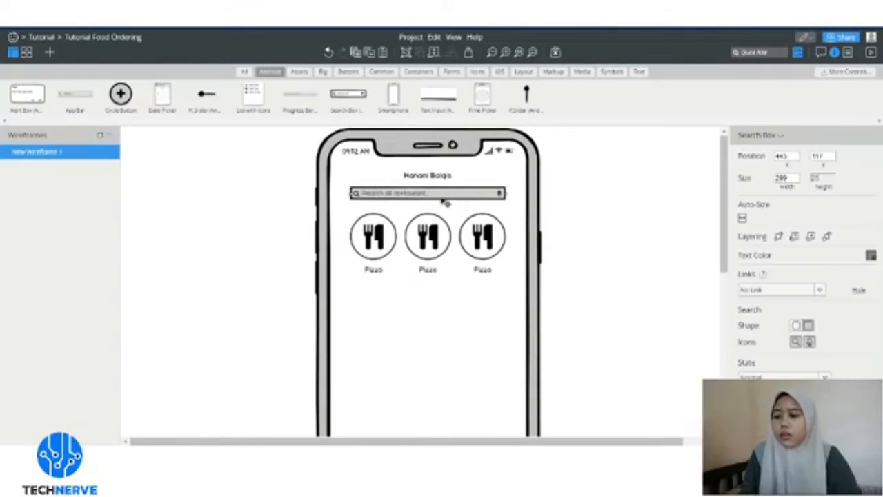
left_click(568, 193)
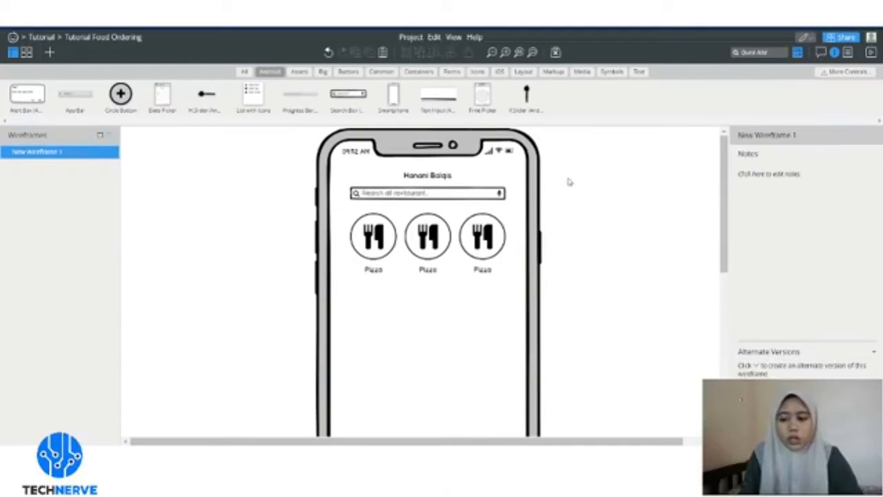
- Add a 'Recommended' text label under the left Pizza icon
scroll(573, 211, "down", 2)
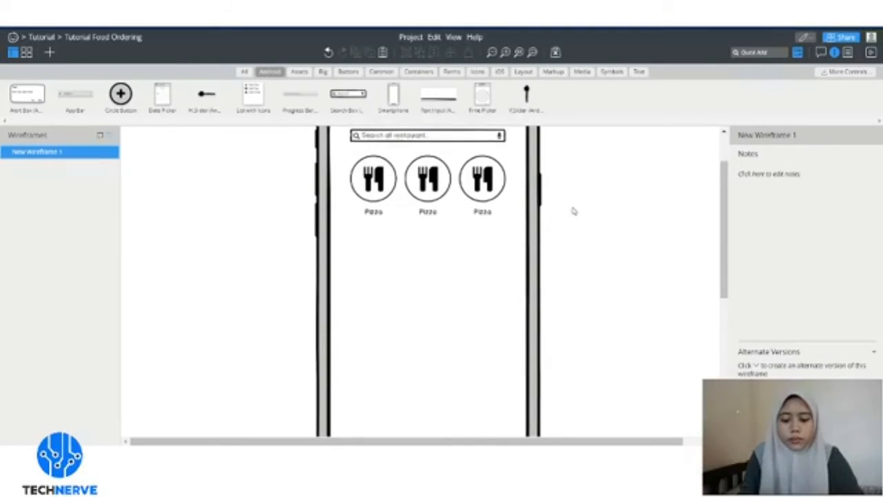
scroll(428, 276, "up", 2)
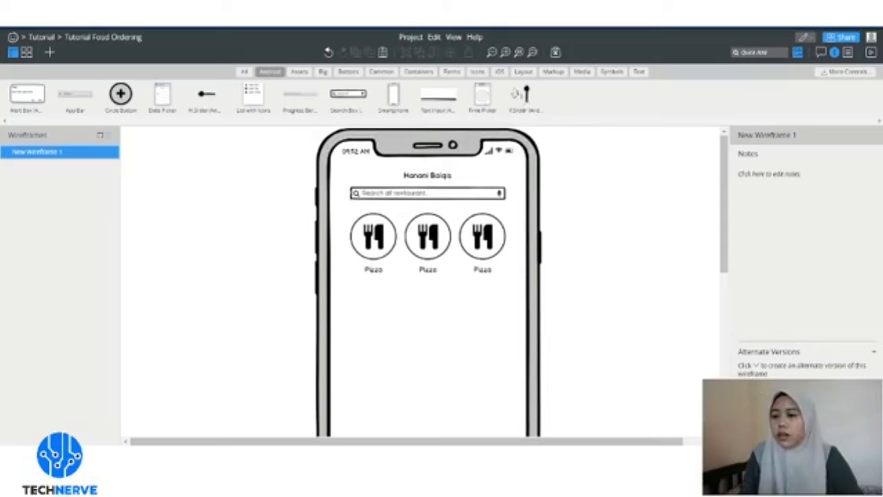
left_click(639, 71)
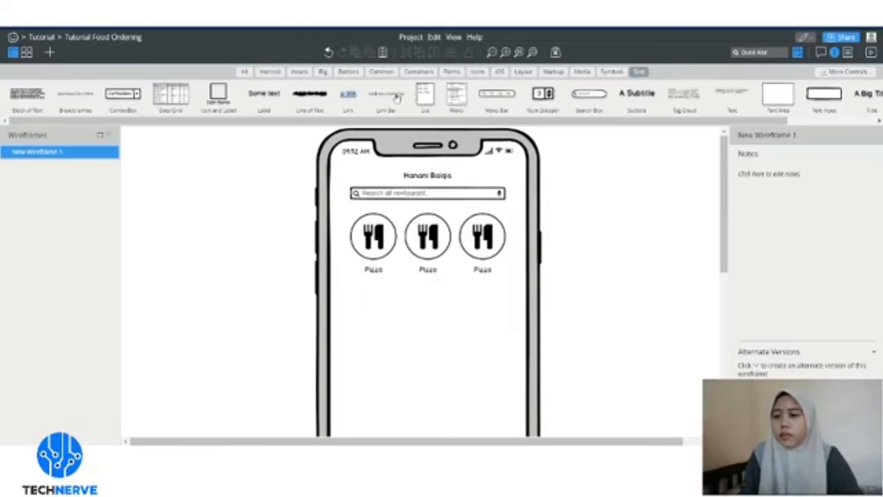
left_click_drag(381, 306, 363, 292)
type("Rekom")
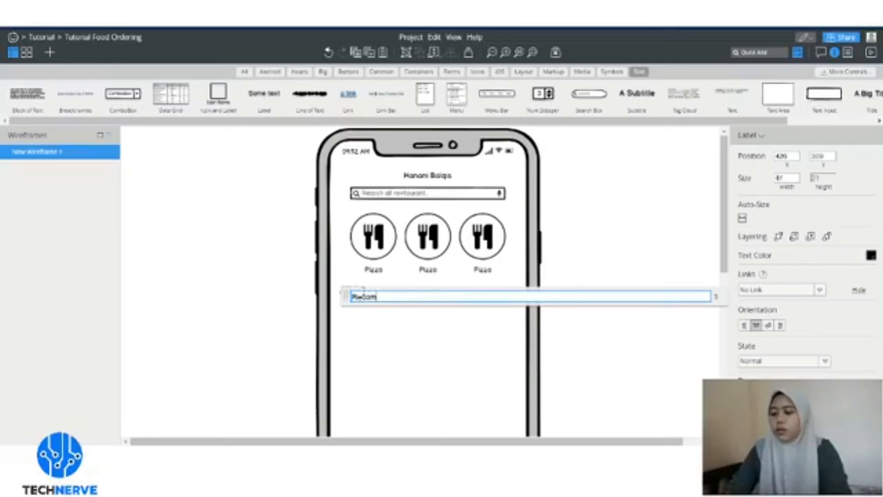
type("mended")
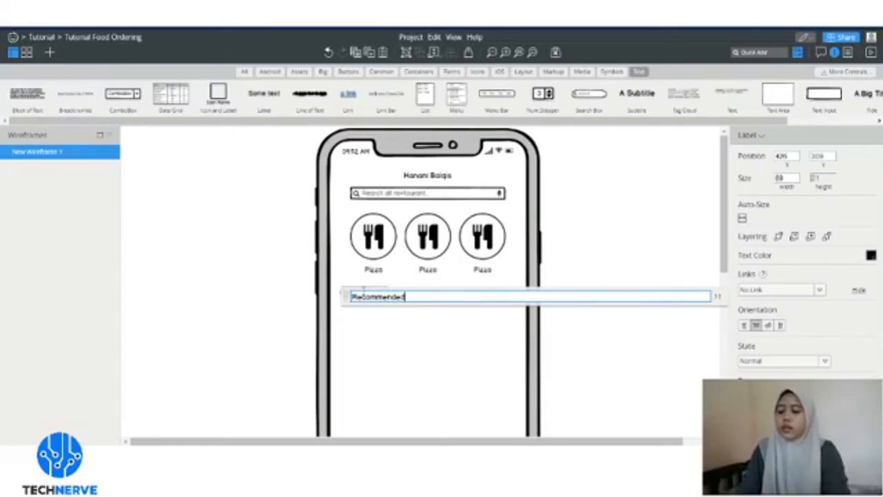
key("Return")
left_click_drag(367, 298, 377, 299)
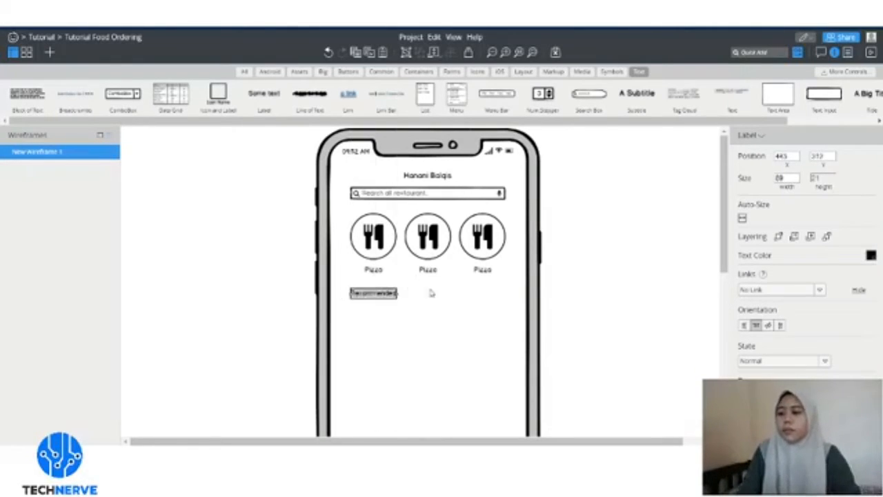
left_click(431, 292)
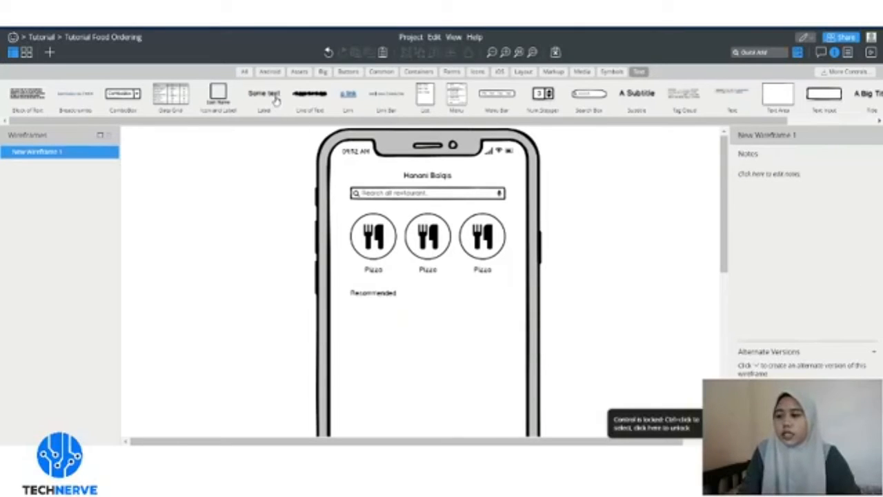
- Add a 'Popular' label beside Recommended, level with it, and make Recommended bold
double_click(434, 293)
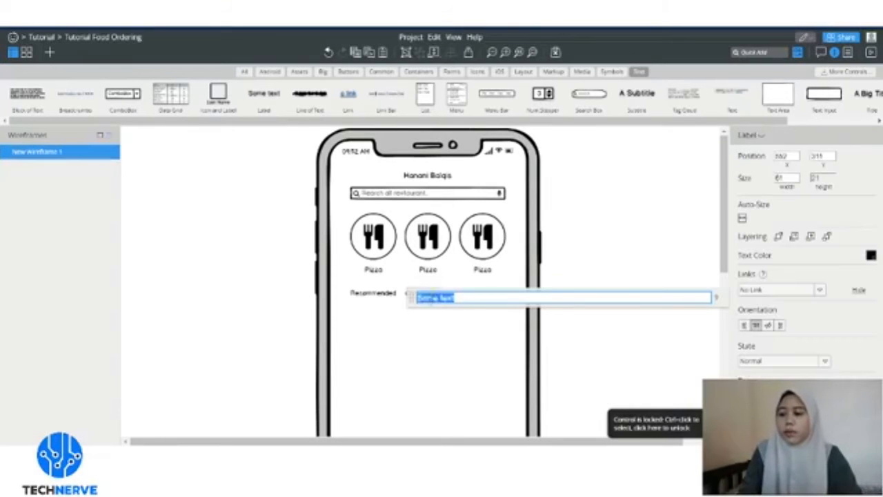
type("Pep")
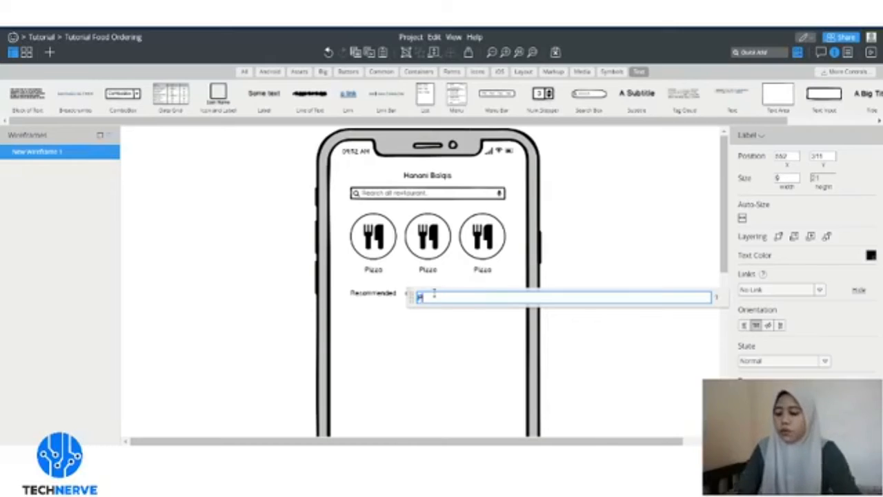
key("Return")
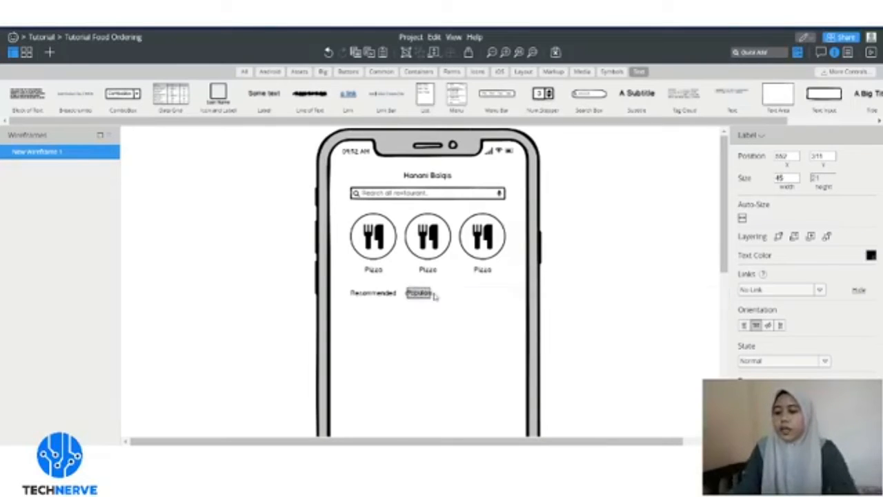
left_click_drag(418, 296, 417, 301)
left_click(386, 294)
left_click(381, 296)
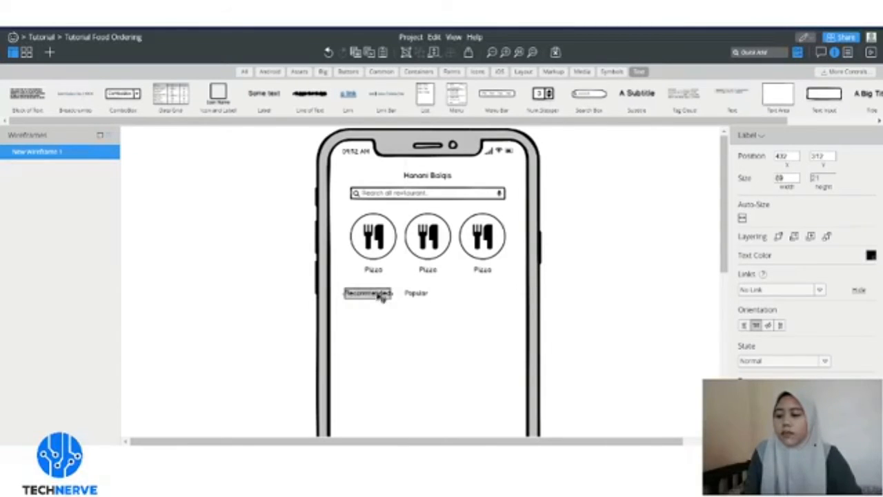
left_click(619, 312)
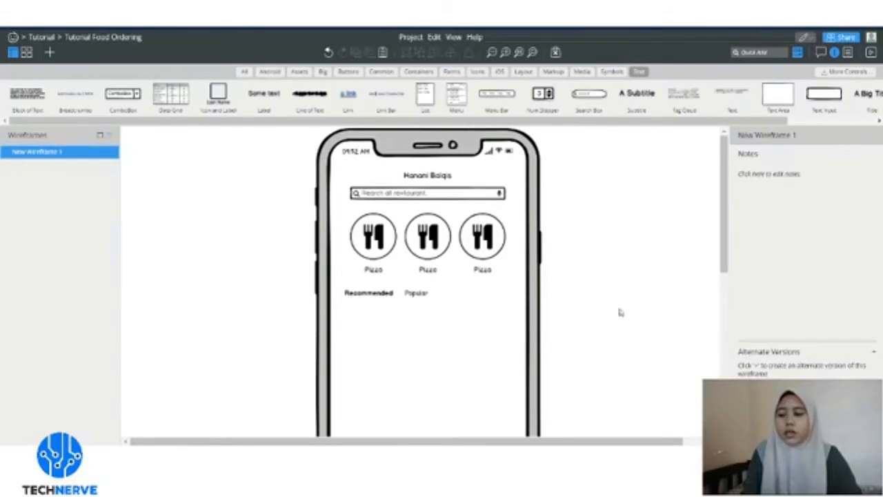
- Place a Containers rectangle under Recommended, then delete it as misplaced
scroll(595, 294, "down", 2)
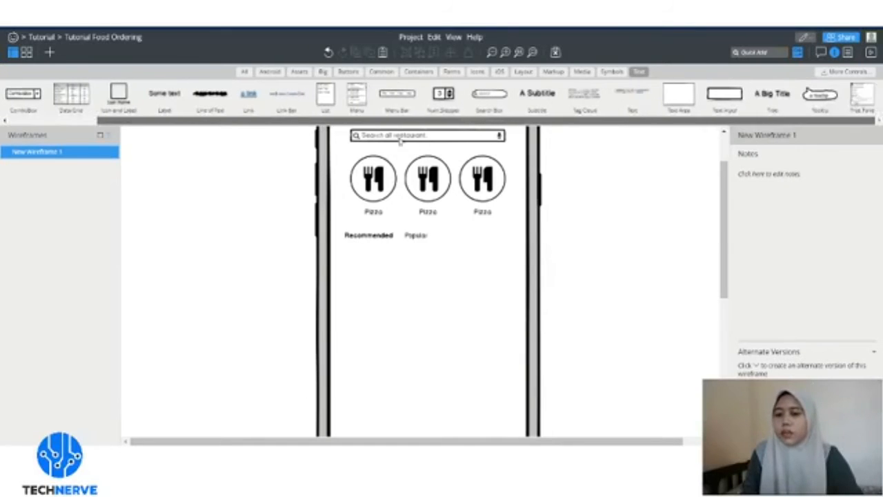
left_click(299, 71)
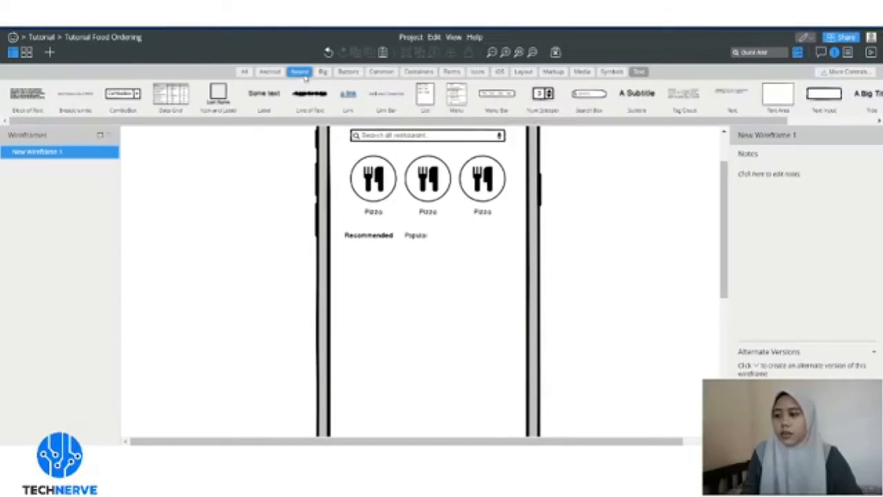
left_click(419, 71)
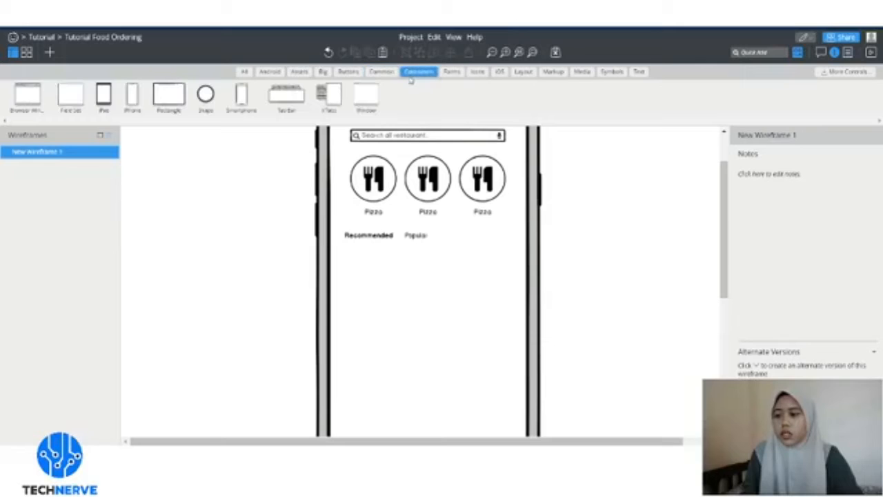
left_click_drag(195, 124, 366, 265)
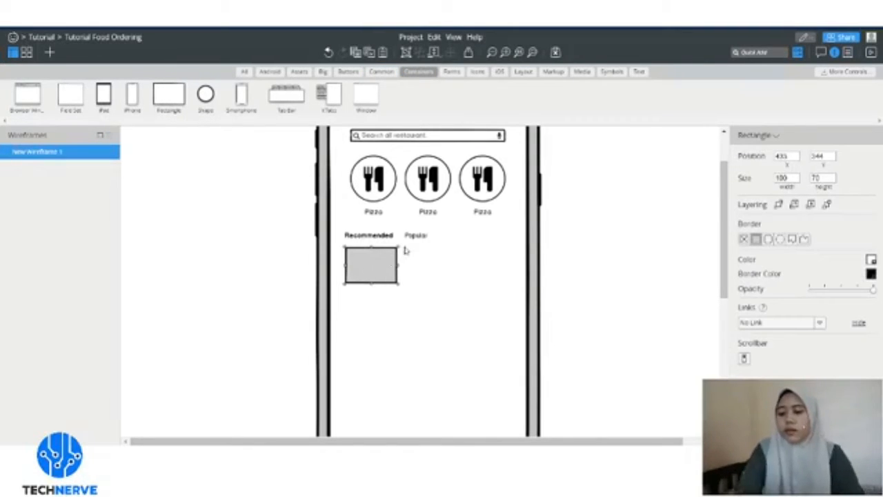
key("Delete")
- Place a new rectangle below Recommended and give it a solid border
left_click(453, 73)
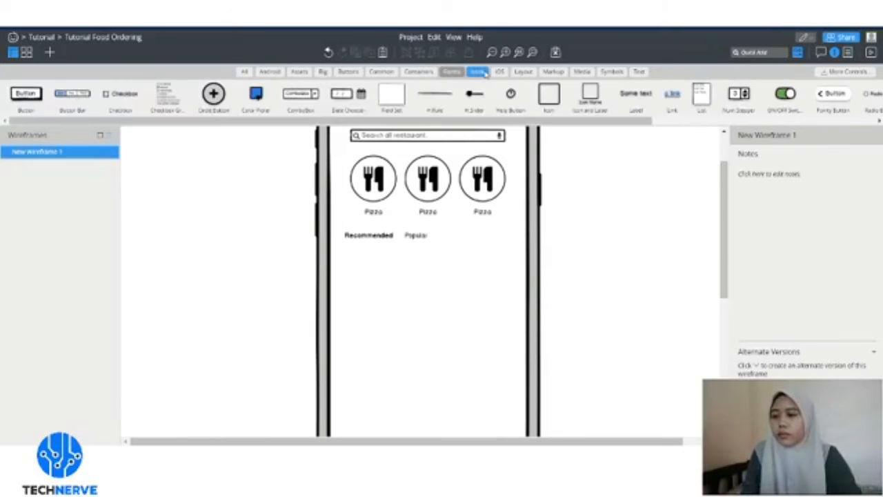
left_click(485, 73)
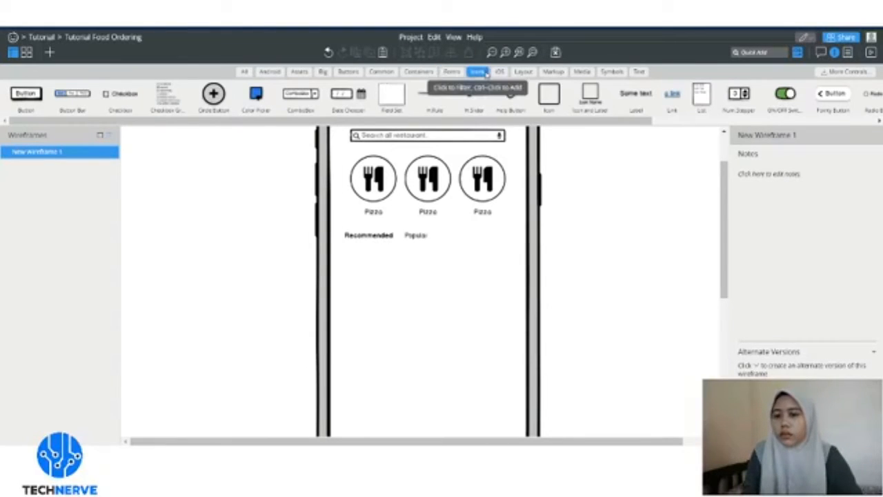
left_click(435, 73)
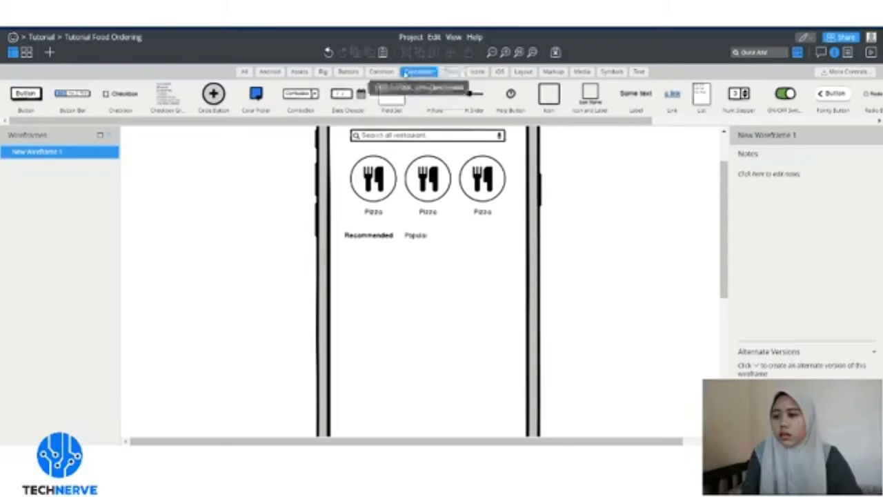
left_click(417, 73)
left_click_drag(197, 127, 397, 288)
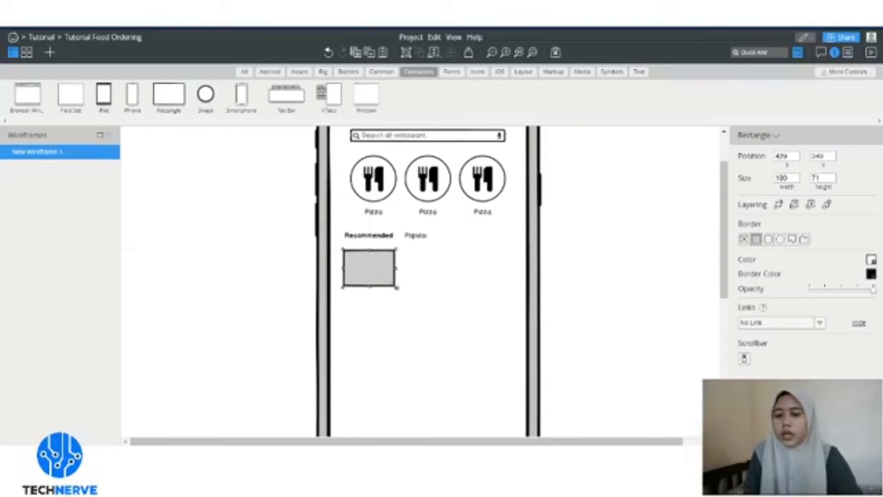
left_click(745, 239)
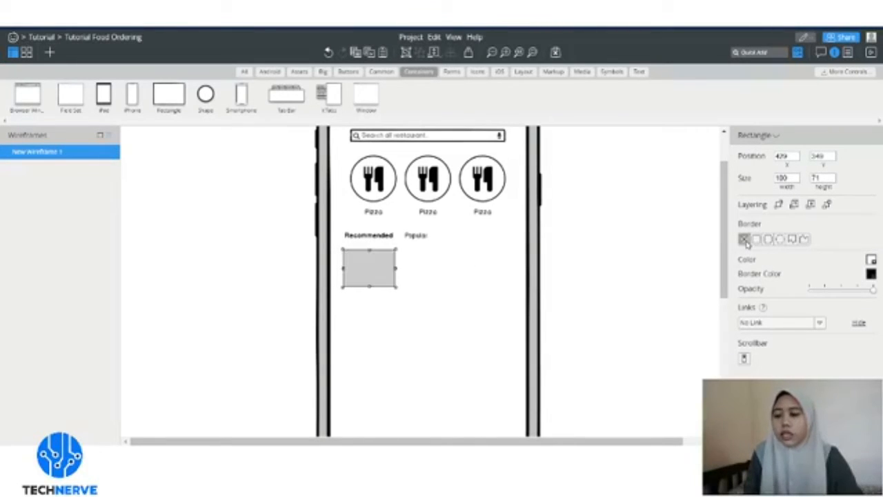
left_click(756, 239)
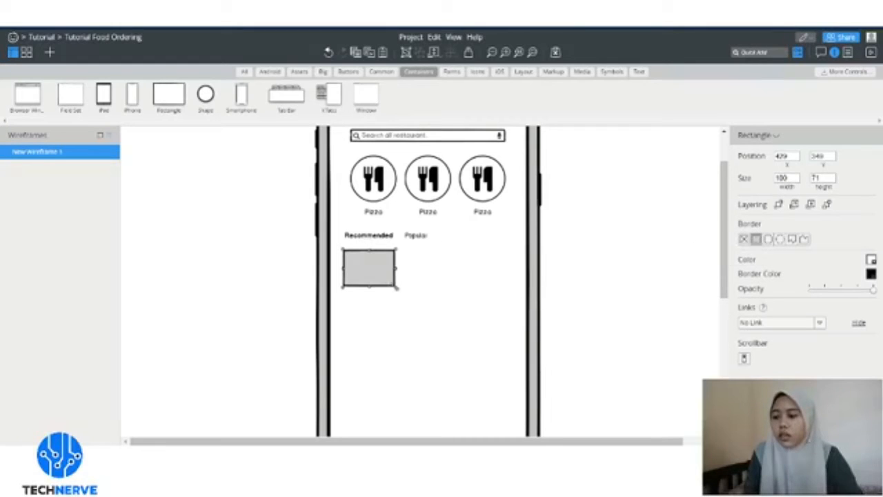
- Enlarge the rectangle to roughly 119 by 116 as the image box
left_click_drag(393, 286, 406, 307)
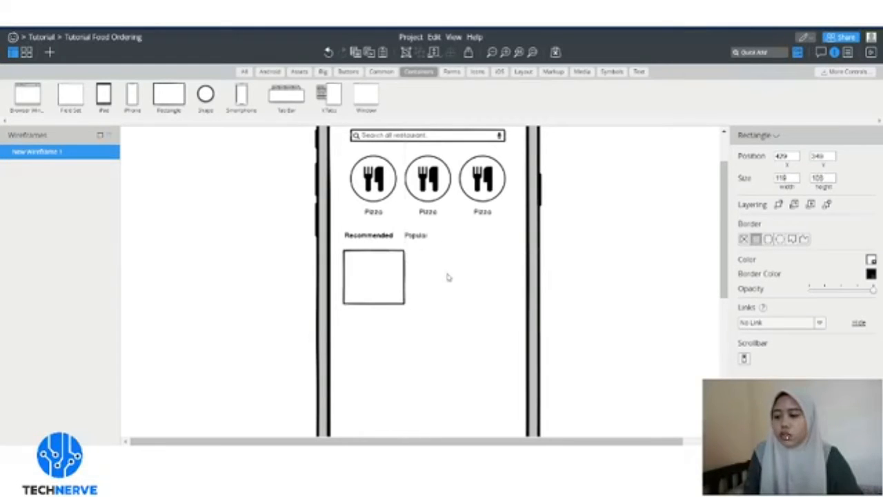
left_click(421, 279)
left_click(398, 288)
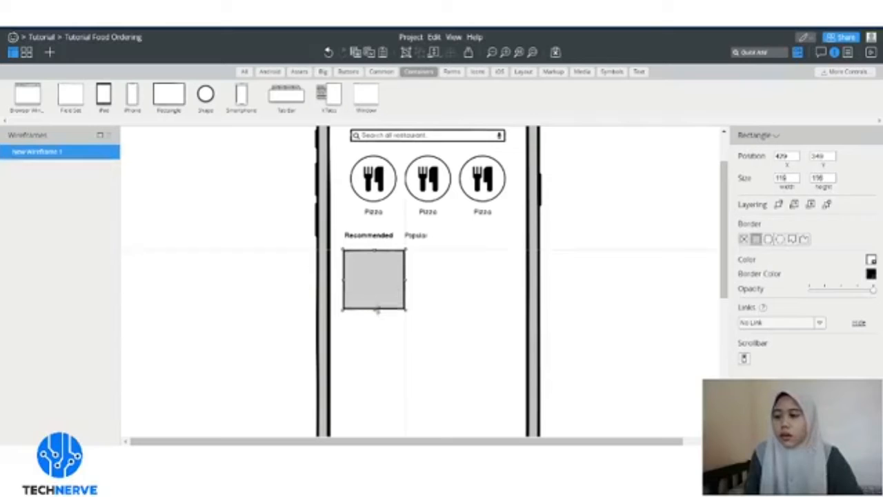
left_click(463, 289)
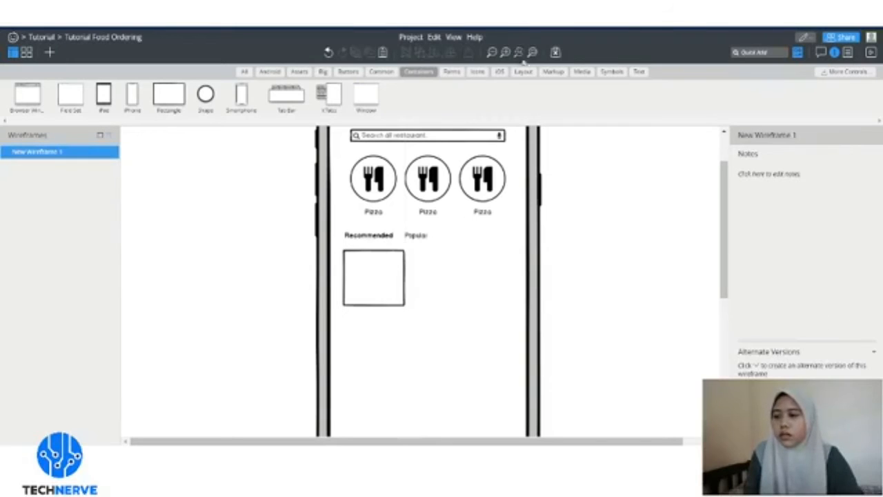
left_click(639, 71)
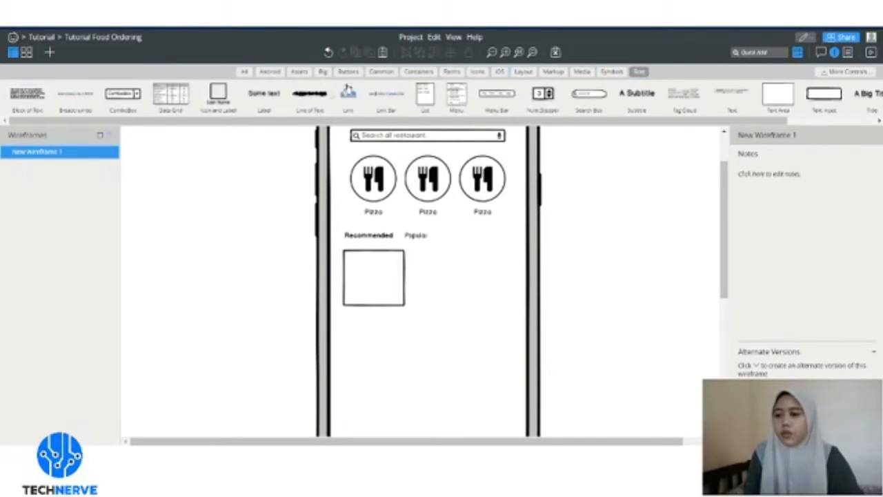
- Add a 'Dominos Pizza' label beside the image box
left_click_drag(432, 258, 430, 253)
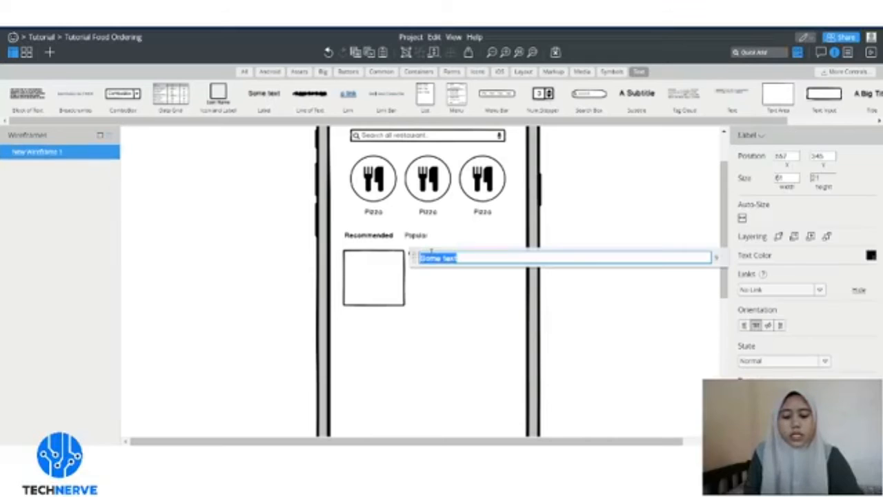
type("Dominos Pizza")
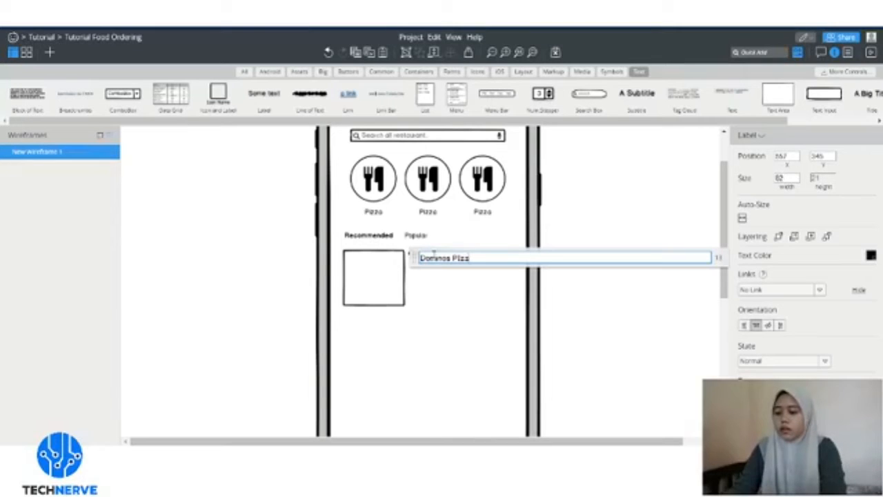
key("BackSpace")
key("BackSpace")
key("BackSpace")
key("BackSpace")
type("izza")
key("Return")
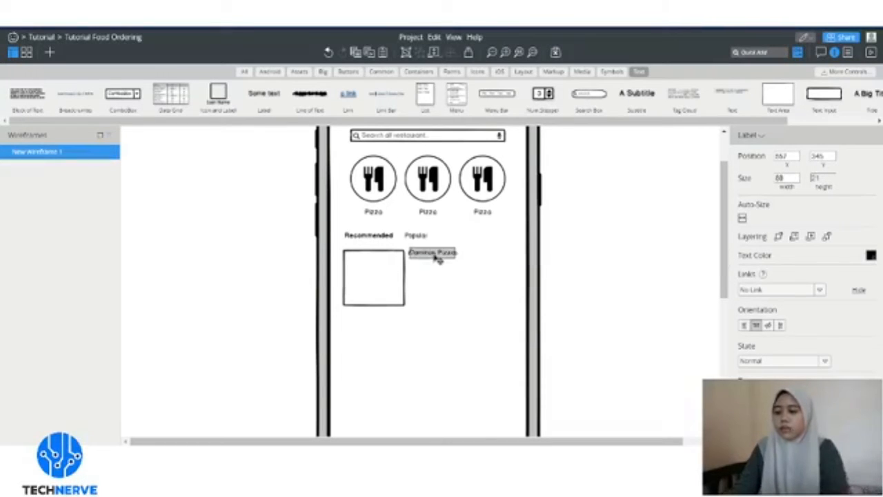
left_click_drag(436, 256, 436, 266)
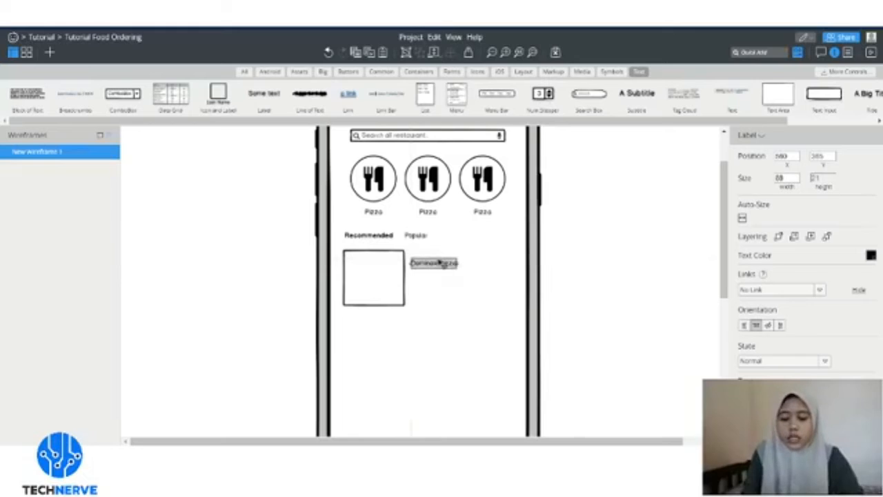
left_click(503, 296)
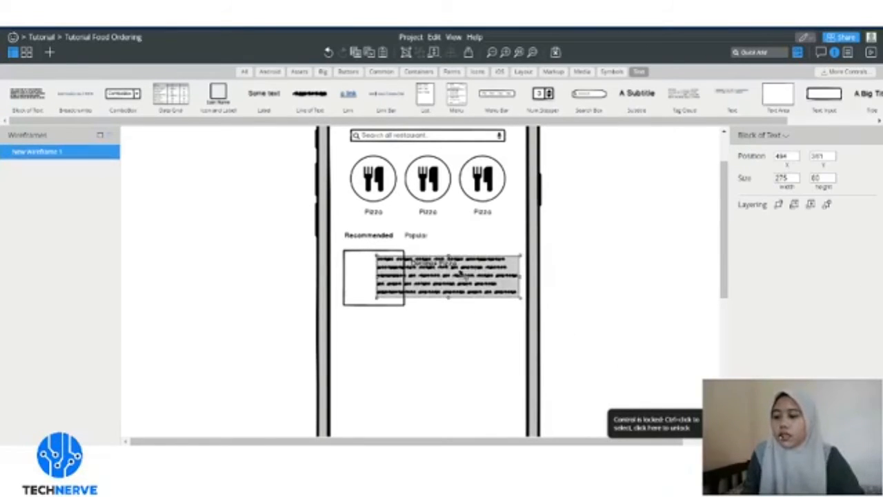
- Place a text block under Dominos Pizza, narrowed to about 206 by 45, and realign the title
left_click_drag(461, 273, 485, 292)
left_click_drag(555, 279, 521, 280)
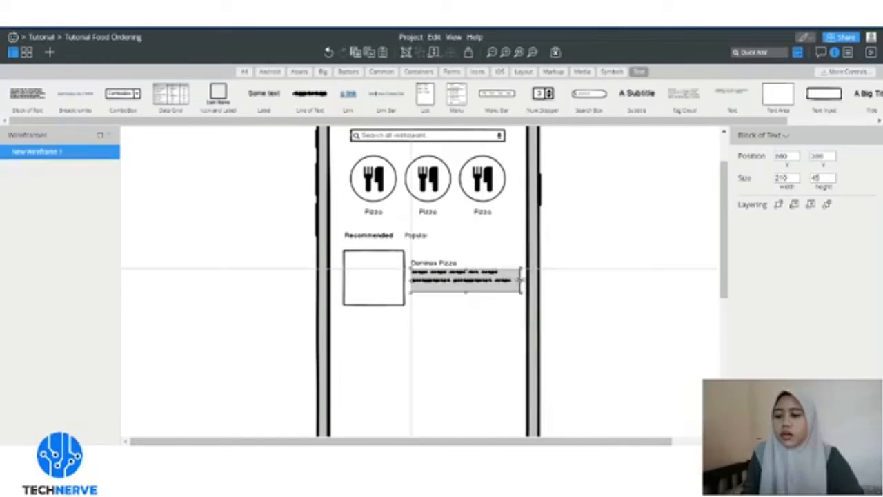
left_click(590, 283)
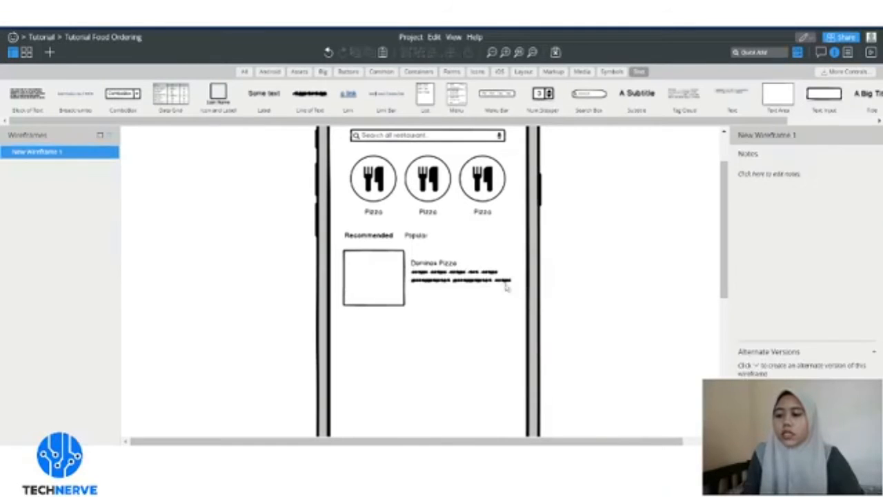
left_click(472, 286)
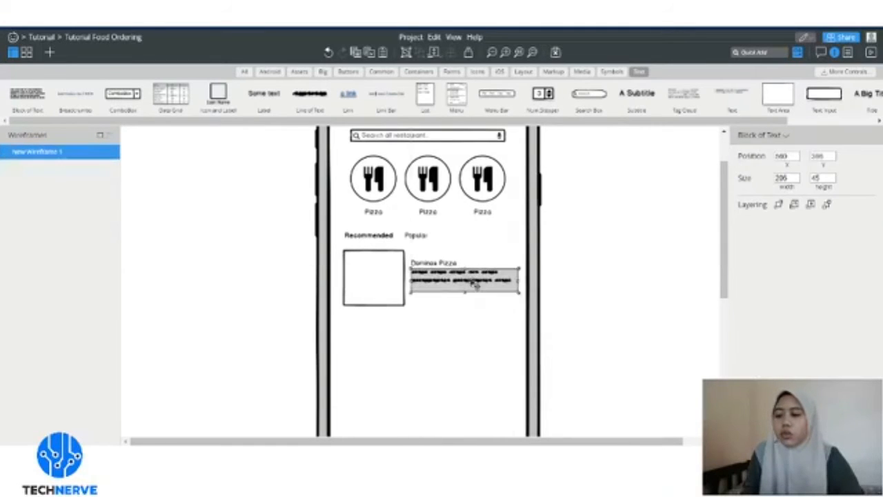
left_click_drag(445, 265, 445, 262)
left_click(476, 252)
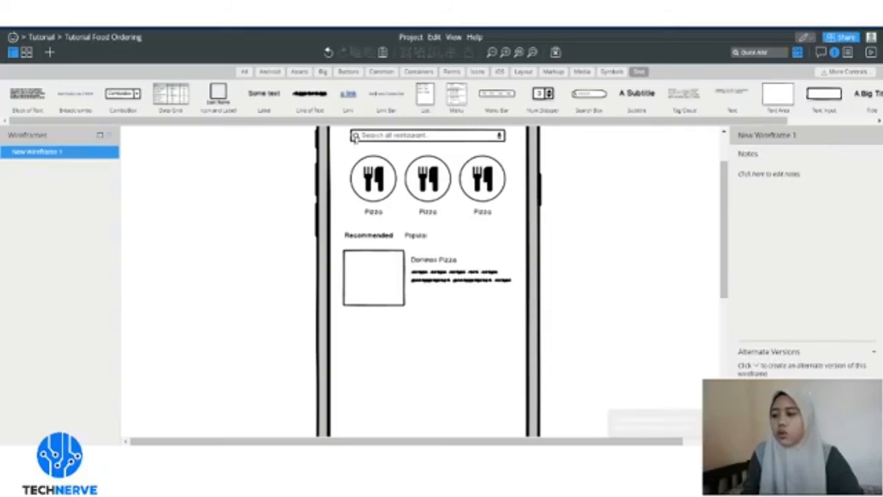
- Add a '35 min' label and move it right of the Dominos Pizza title
double_click(425, 250)
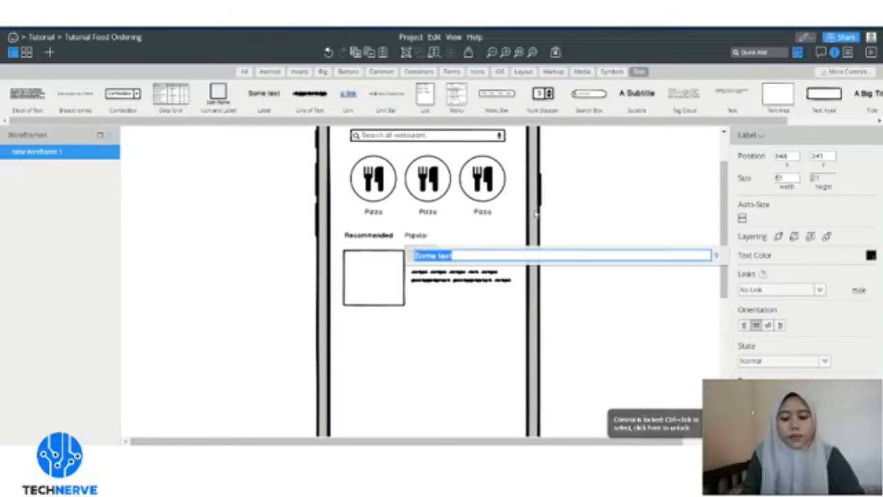
type("35 m")
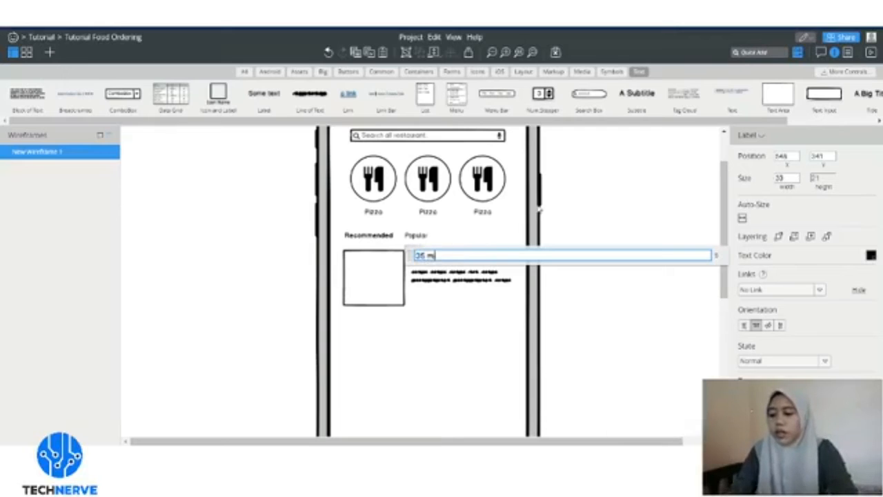
type("in")
left_click(580, 190)
left_click_drag(422, 251, 512, 261)
left_click(610, 238)
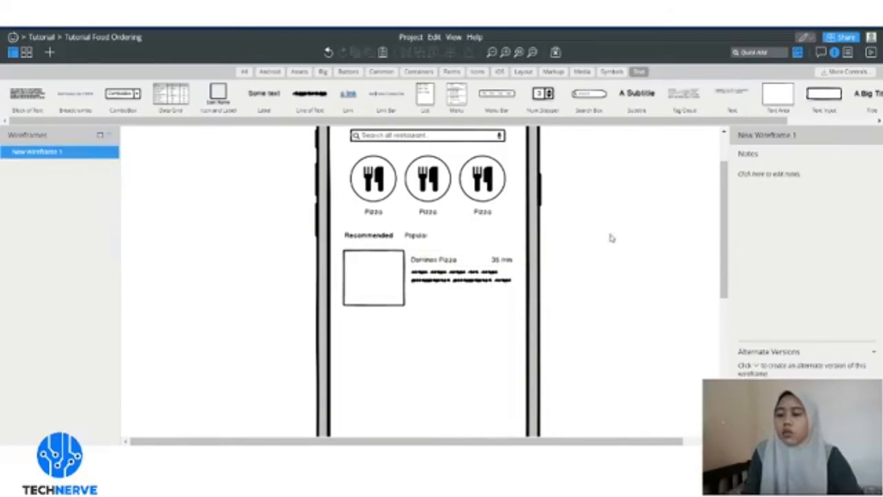
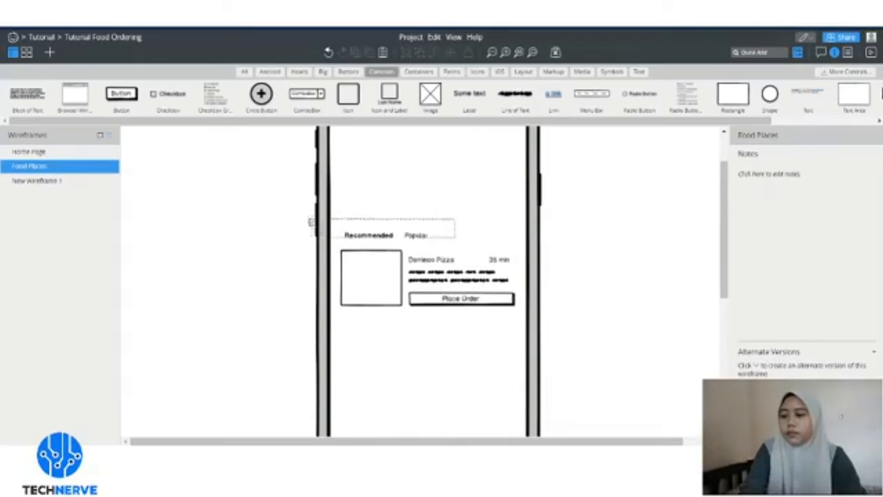
- Marquee-select the Recommended and Popular labels above the Dominos Pizza card
left_click_drag(450, 257, 288, 206)
- Delete the Recommended and Popular labels, plus a stray image placeholder dropped near the card
key("Delete")
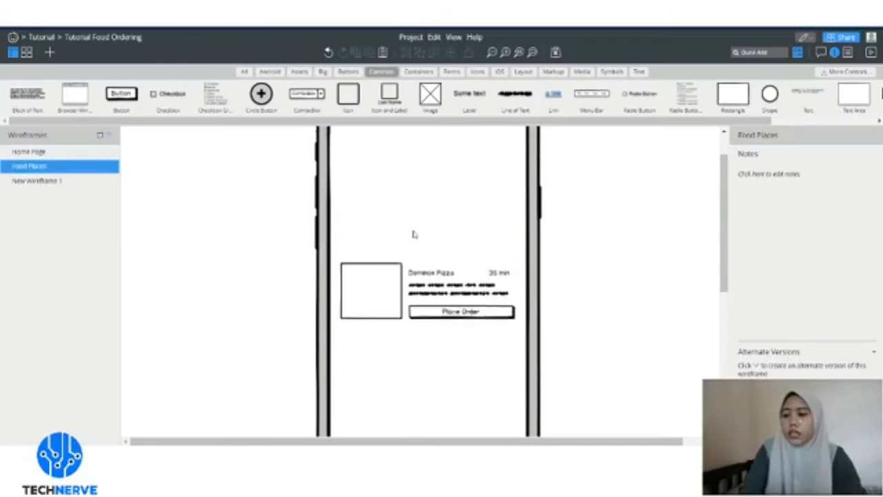
scroll(456, 226, "up", 2)
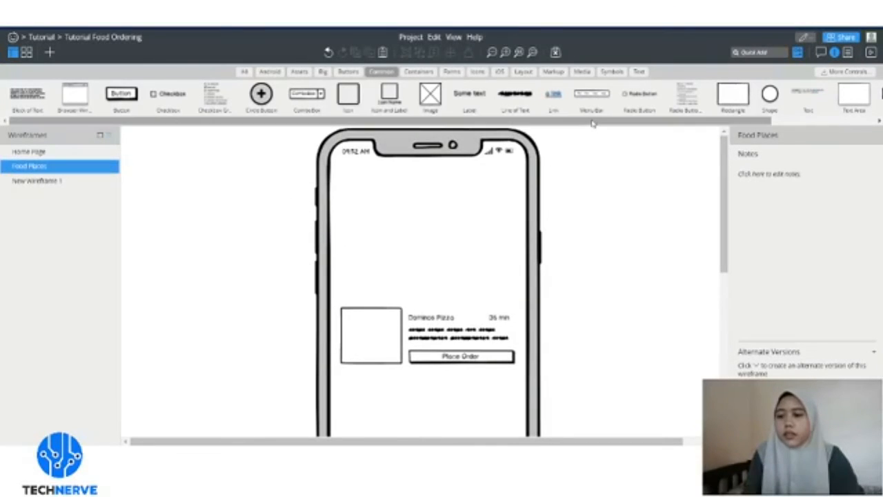
left_click_drag(595, 121, 648, 119)
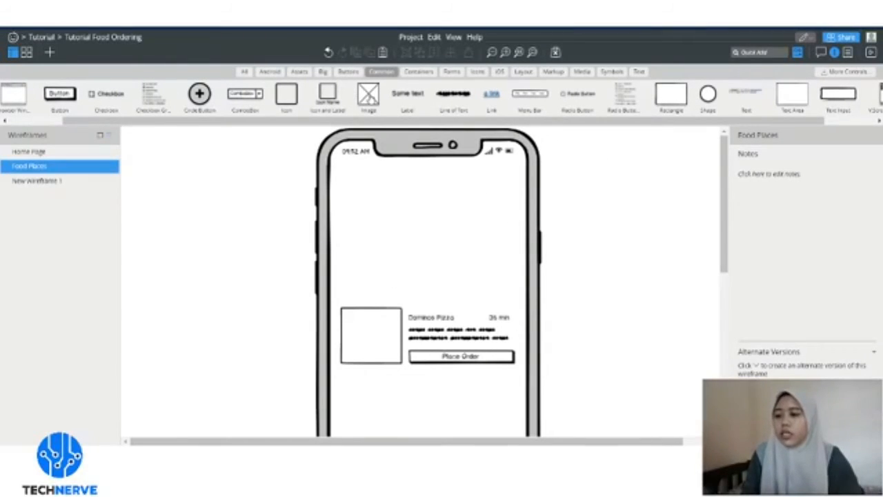
left_click_drag(370, 132, 367, 281)
left_click(416, 237)
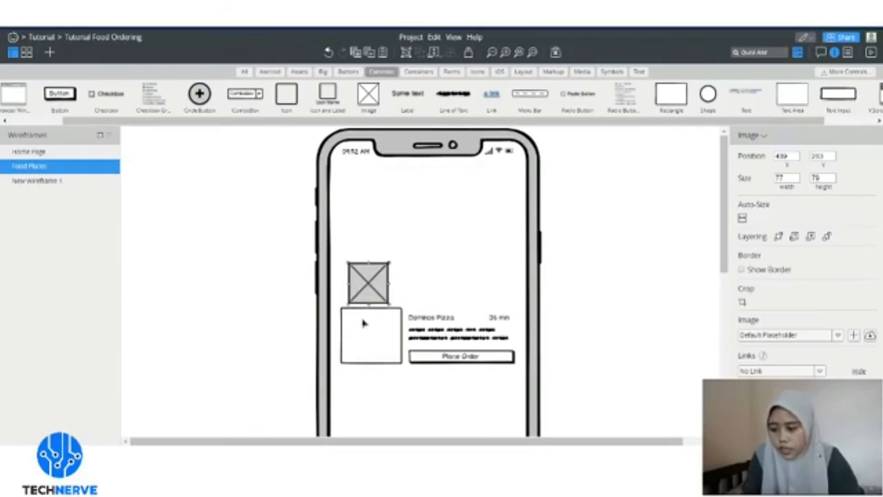
left_click(364, 320)
double_click(370, 342)
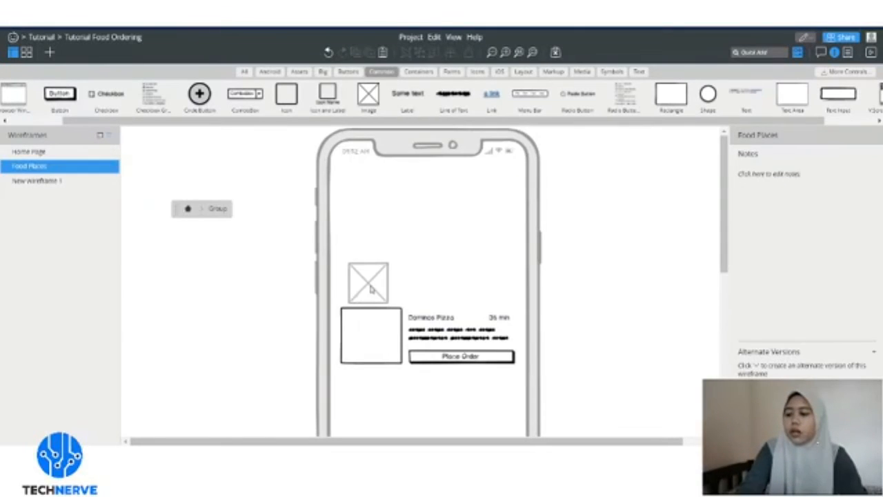
left_click(194, 211)
left_click(363, 284)
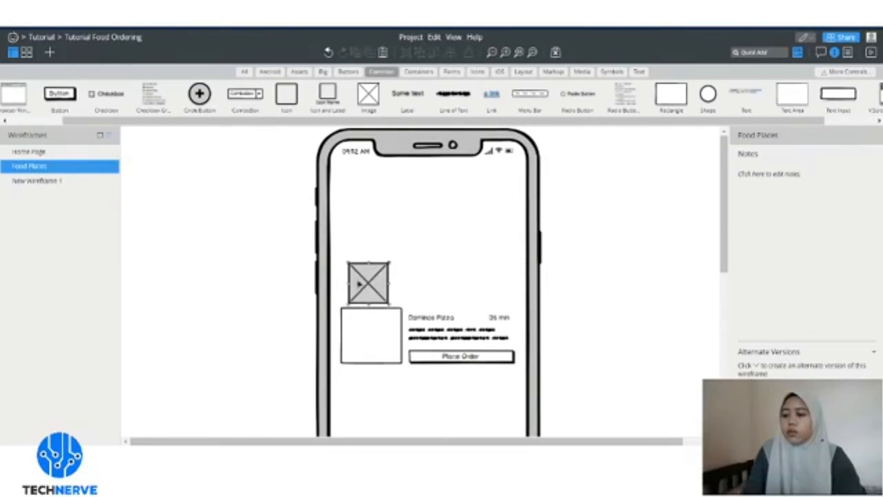
key("Delete")
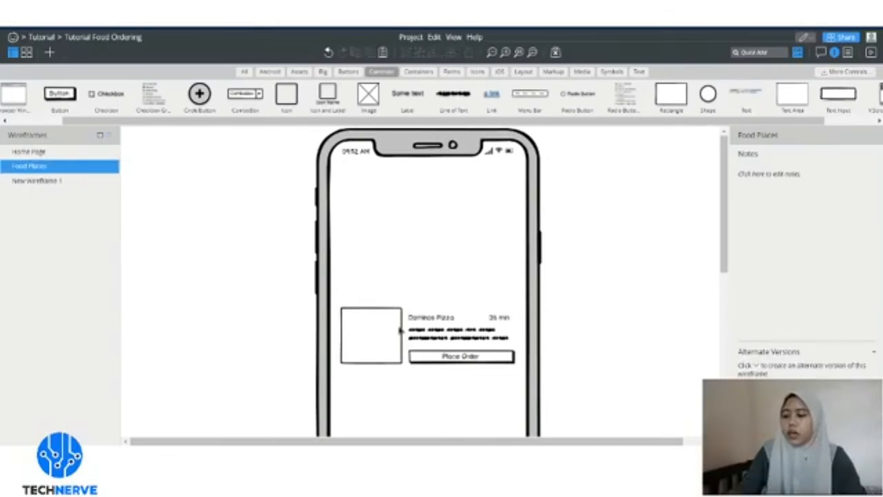
- Replace the card's empty thumbnail rectangle with an Image placeholder enlarged to about 109 × 99
double_click(389, 339)
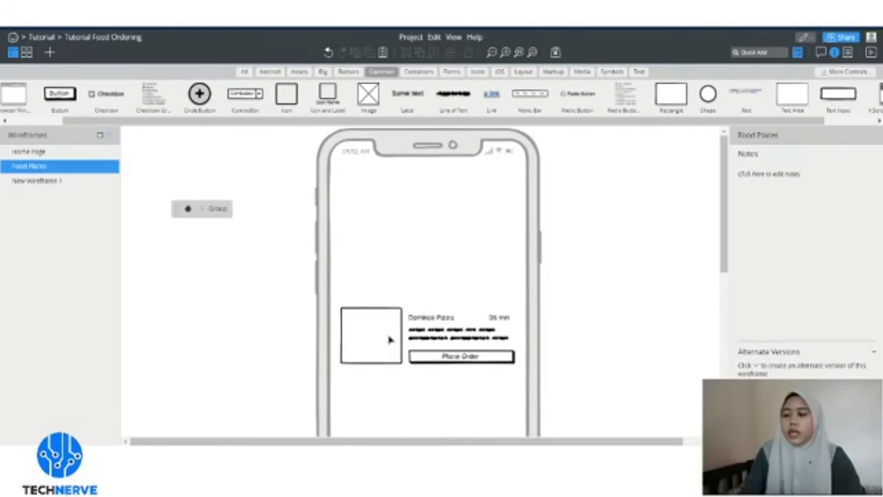
left_click(390, 338)
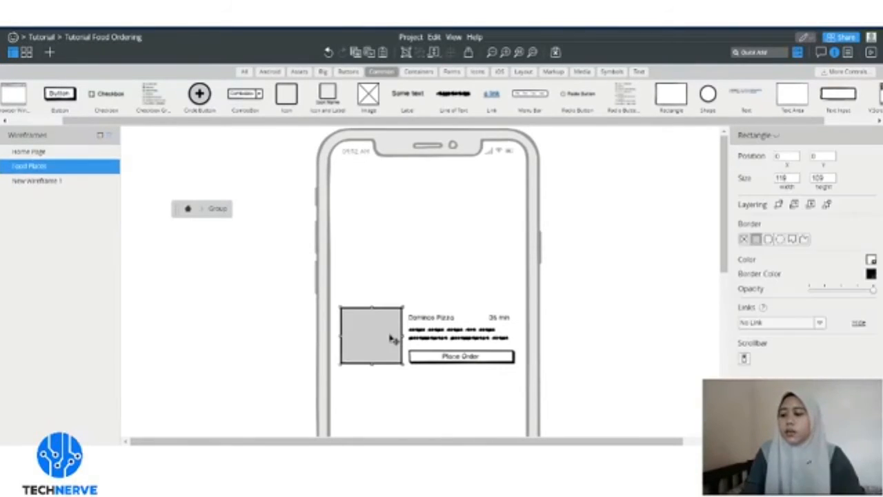
left_click_drag(390, 339, 370, 287)
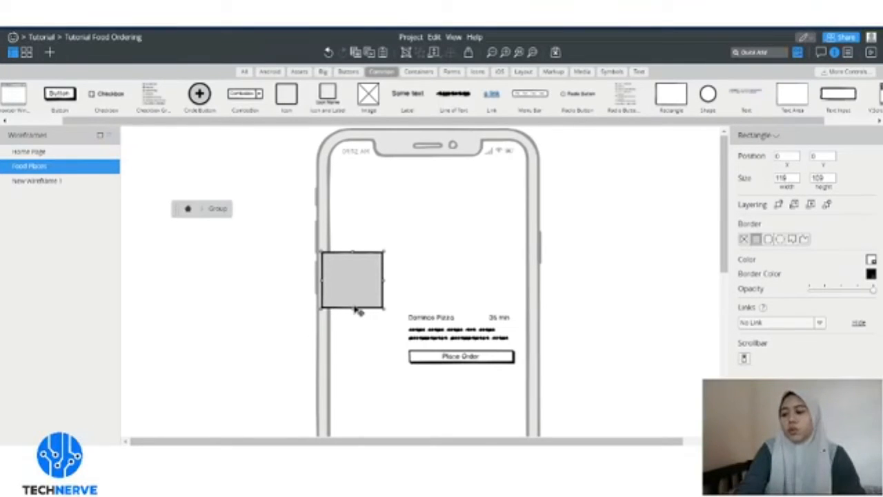
key("Delete")
left_click_drag(369, 103, 365, 337)
left_click(364, 359)
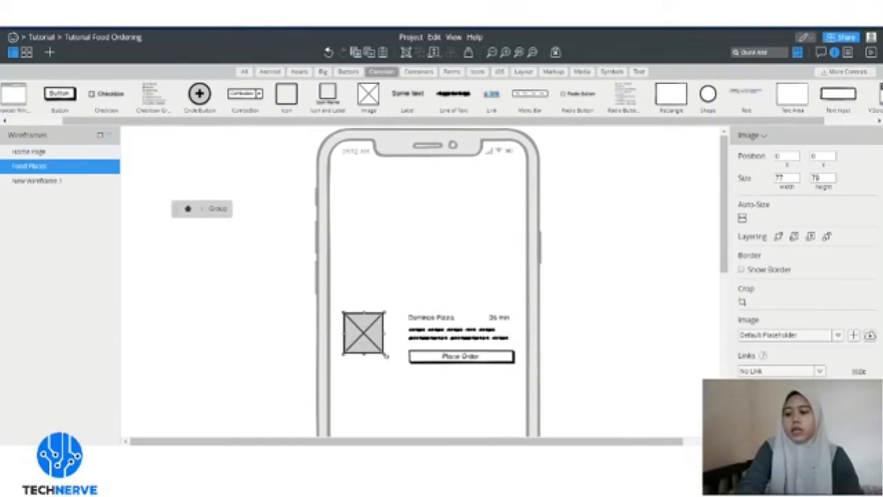
left_click_drag(387, 356, 402, 366)
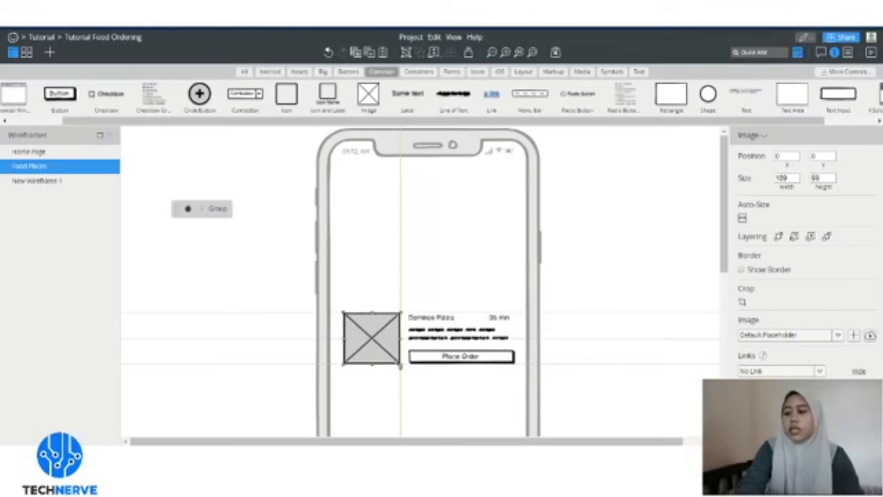
left_click(396, 298)
scroll(404, 296, "down", 1)
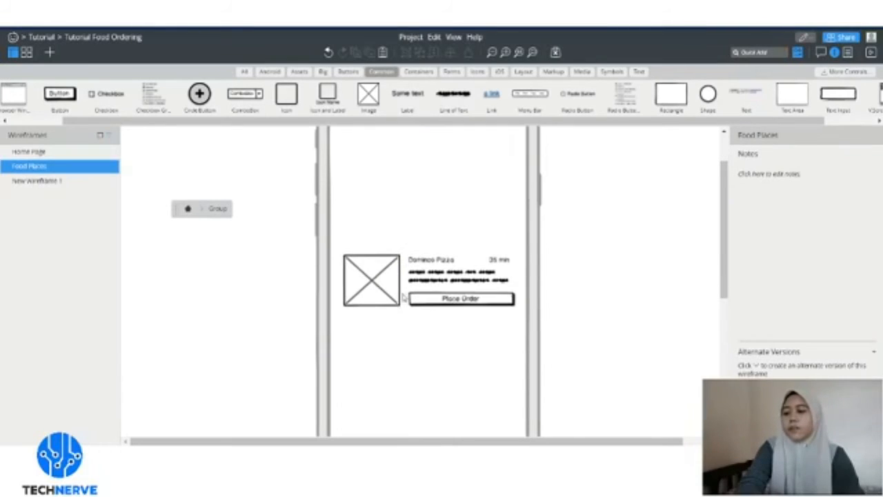
left_click(188, 209)
scroll(510, 211, "up", 1)
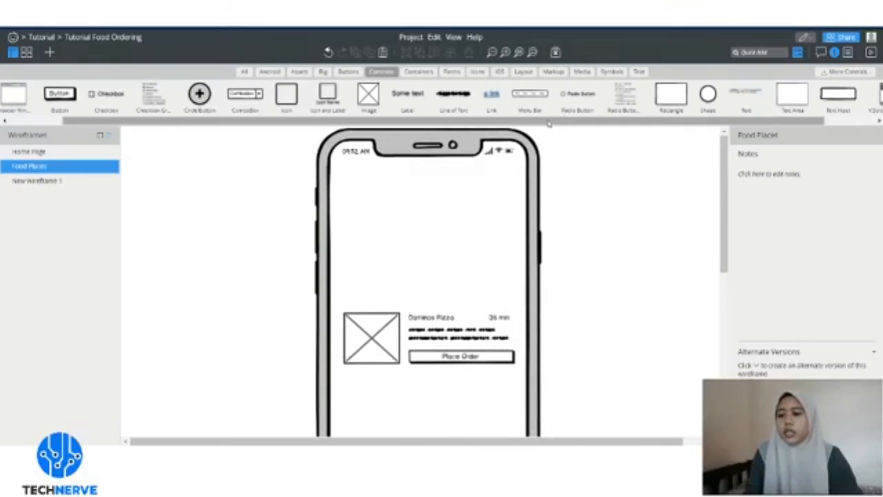
- Place a Street Map from Media across the top of the phone, about 360 × 269
left_click_drag(552, 122, 602, 129)
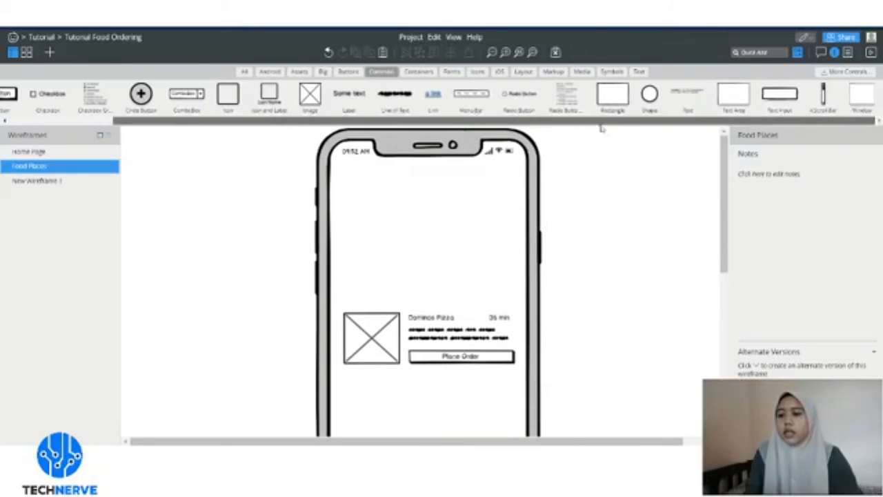
left_click(581, 72)
left_click_drag(324, 100, 389, 204)
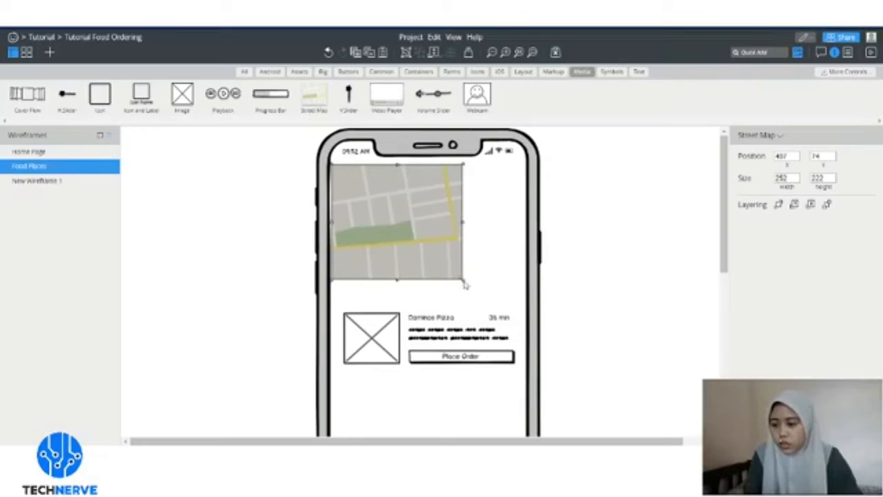
left_click(465, 285)
left_click(453, 265)
left_click_drag(465, 280, 524, 302)
left_click(579, 263)
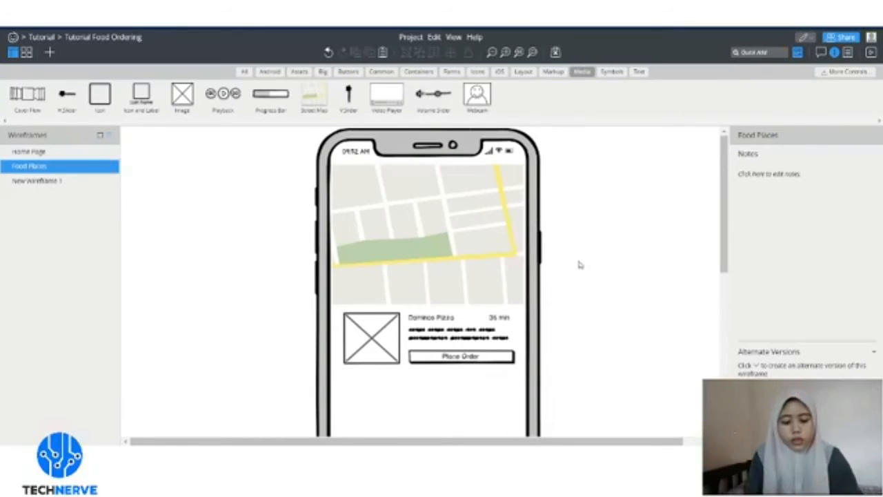
- Shift the Domino's Pizza card slightly down, then browse the Containers and Icons components
scroll(581, 223, "down", 2)
left_click_drag(436, 299, 433, 315)
left_click(598, 260)
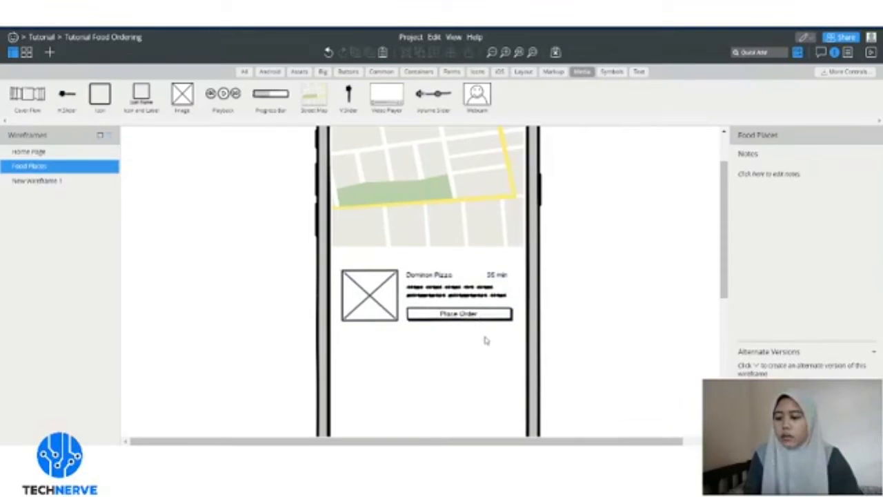
scroll(493, 330, "down", 4)
scroll(511, 320, "up", 4)
scroll(519, 323, "down", 1)
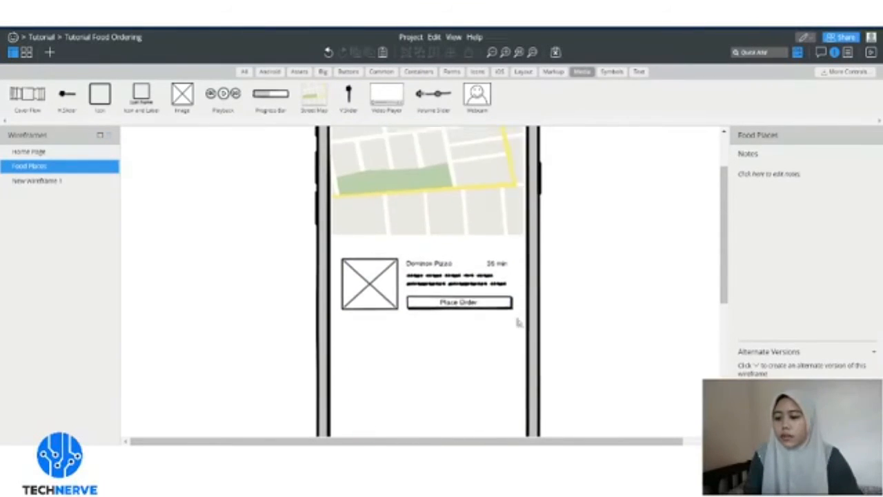
scroll(518, 322, "down", 2)
scroll(560, 216, "up", 5)
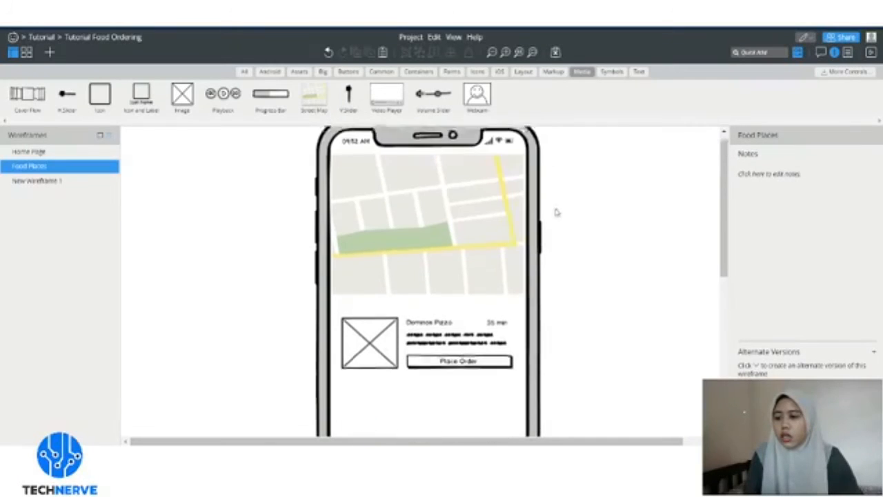
left_click(419, 72)
left_click(476, 73)
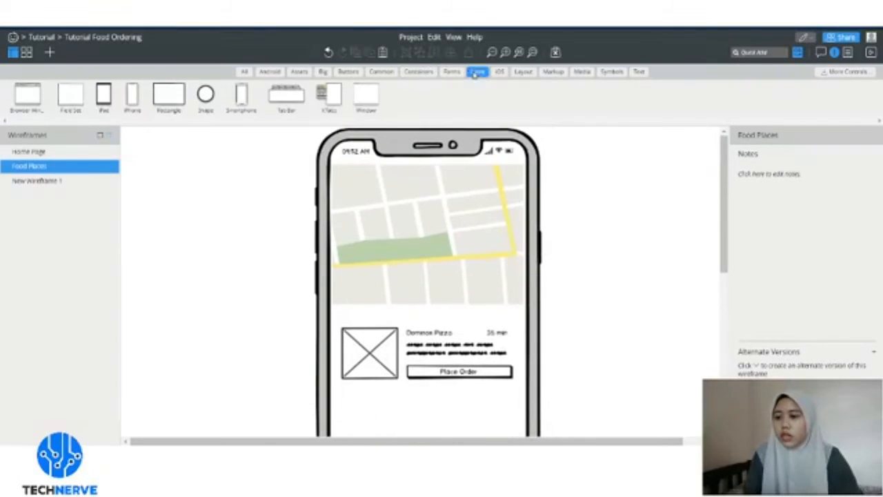
- Add a large red map-marker icon (searched as 'loc') on the street map
left_click(382, 72)
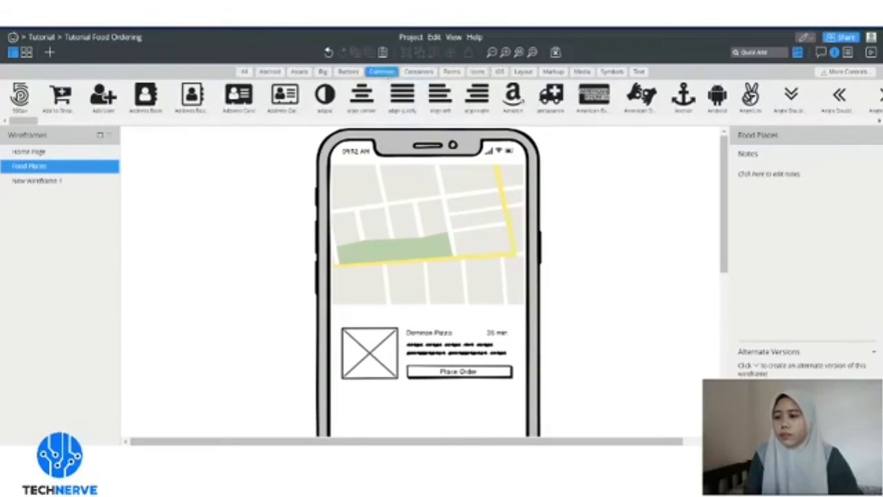
left_click_drag(342, 91, 359, 194)
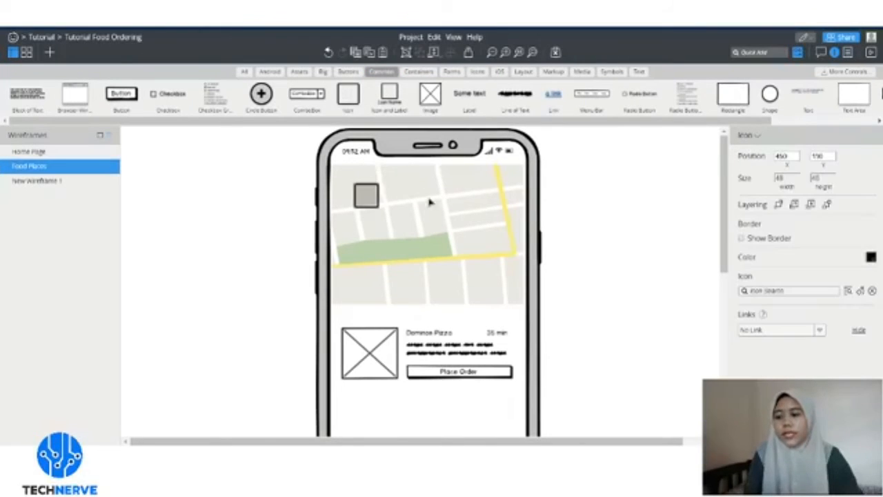
left_click(781, 290)
type("loc")
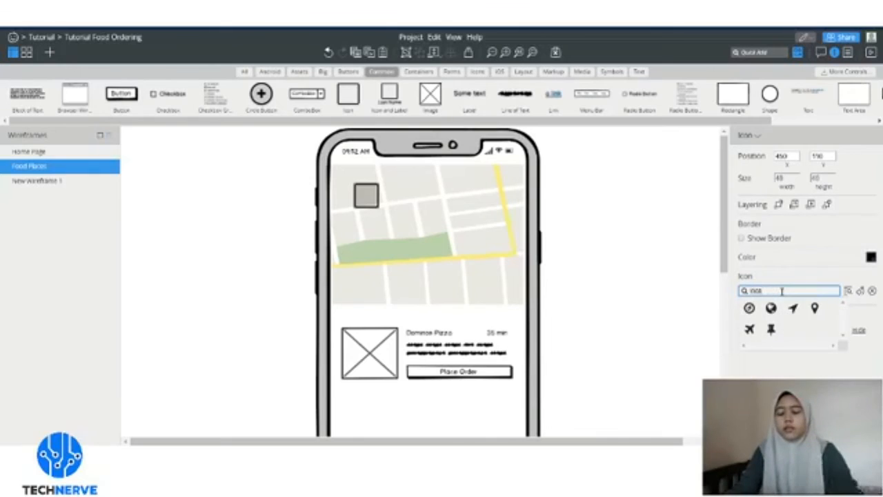
left_click(815, 307)
left_click(871, 256)
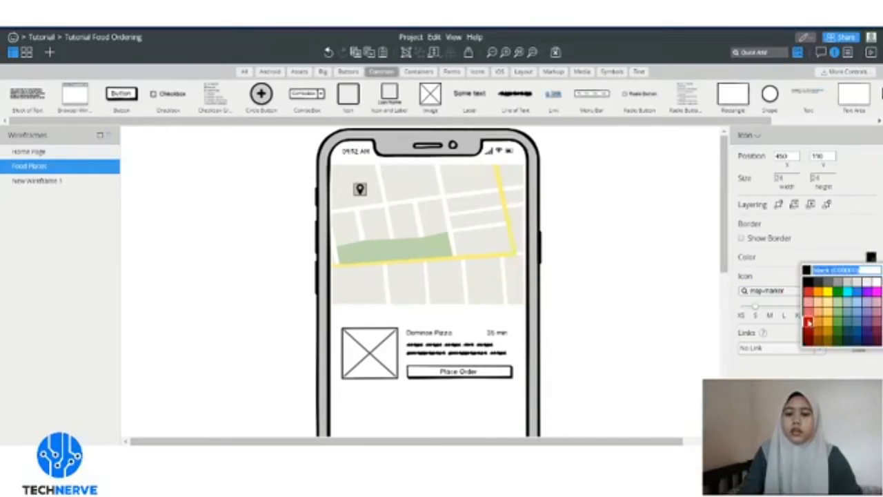
left_click(808, 326)
left_click_drag(365, 194, 378, 197)
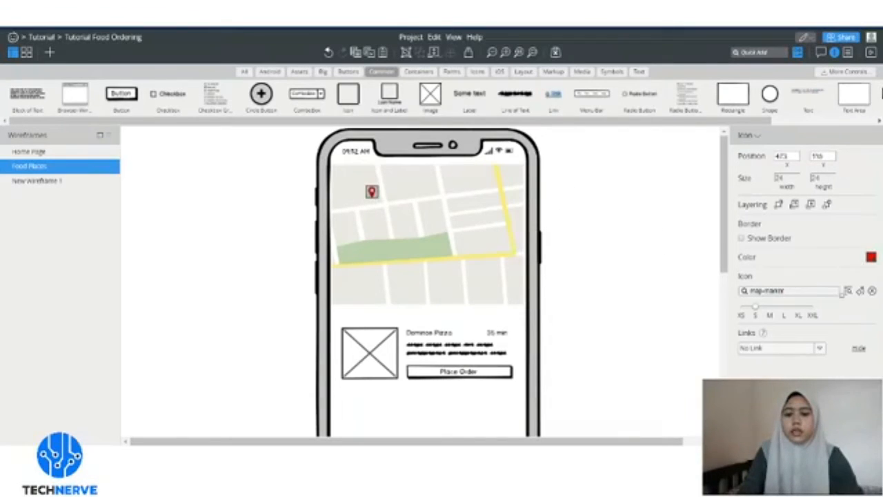
left_click(787, 312)
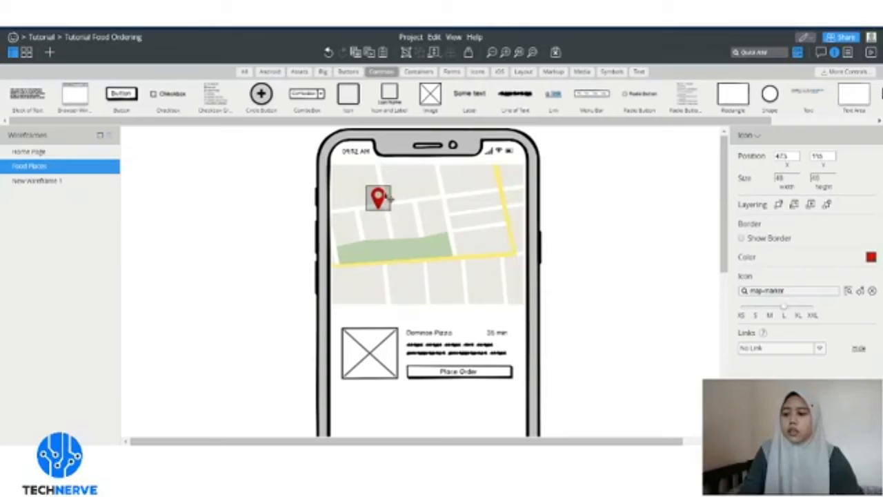
left_click_drag(388, 199, 380, 185)
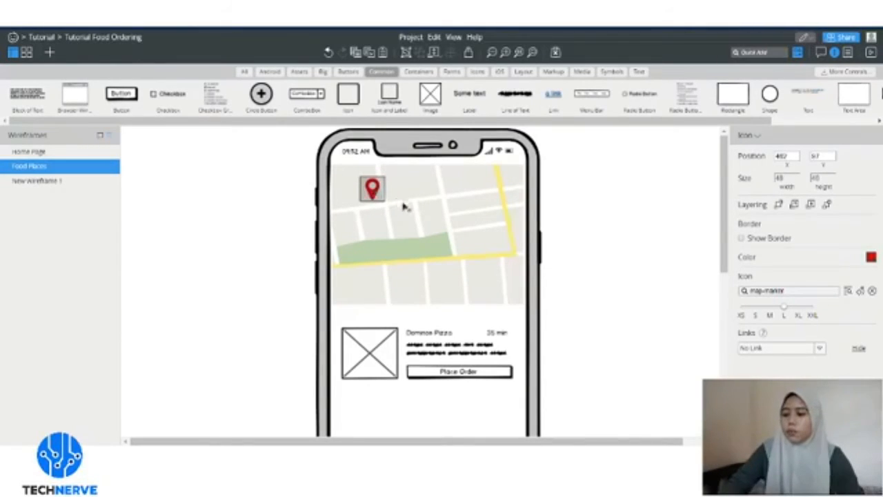
- Copy the pin across the map and shrink the two lower-right pins toward medium size
left_click_drag(373, 194, 501, 214)
left_click(607, 216)
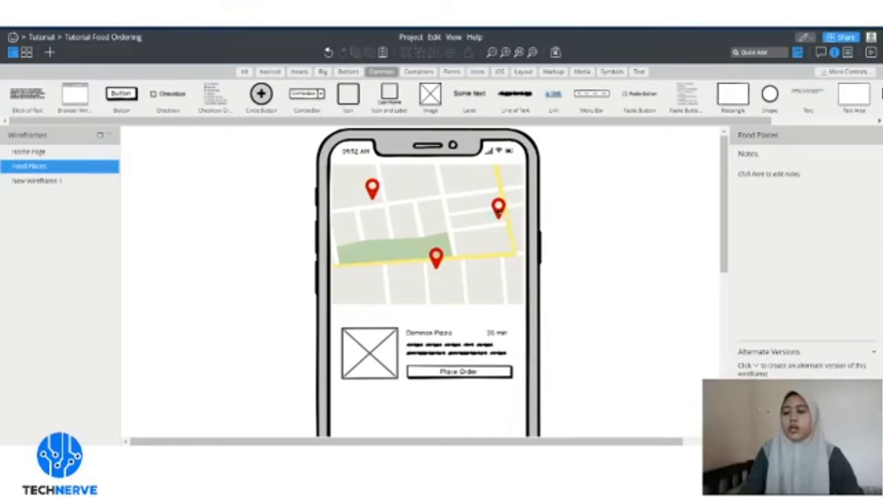
left_click(440, 263)
left_click(499, 211, "shift")
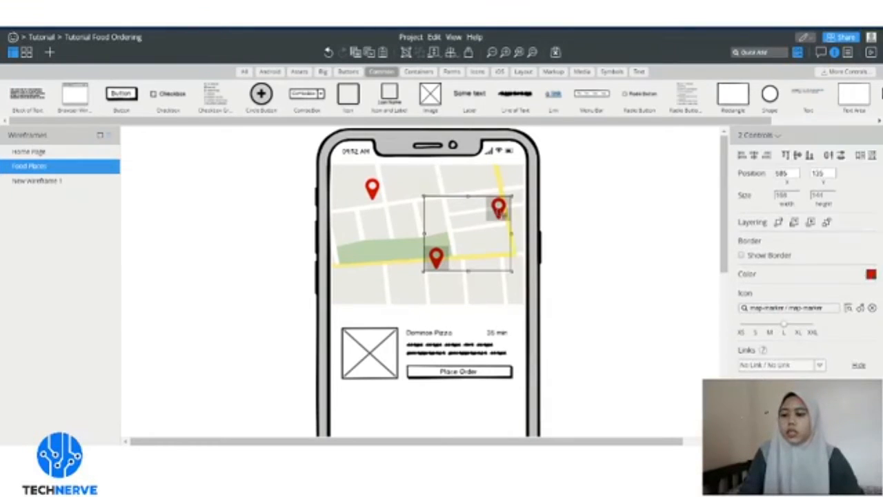
left_click(758, 329)
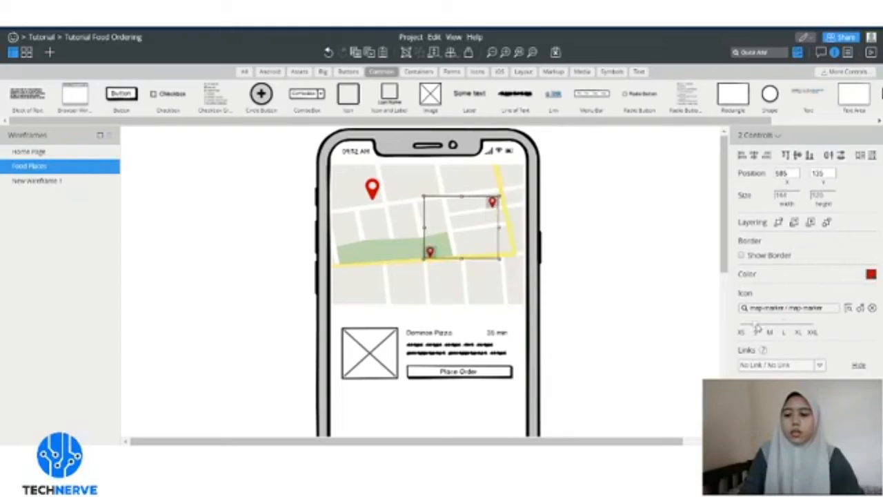
left_click(770, 326)
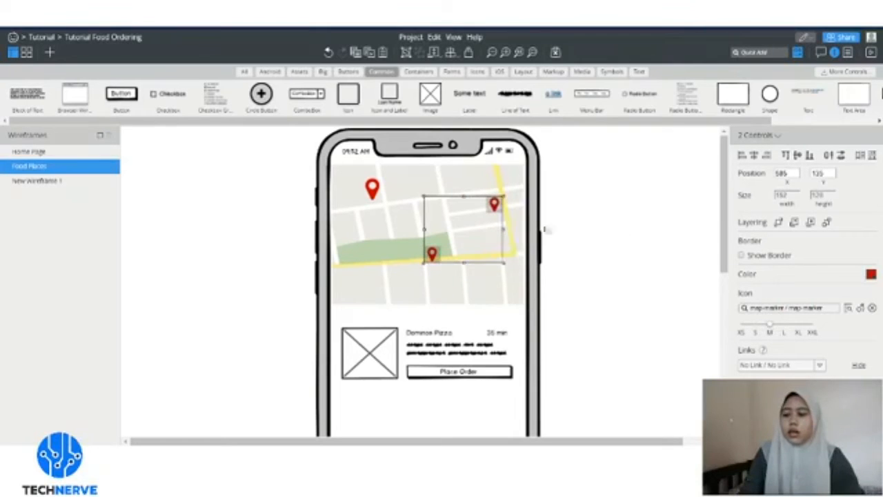
left_click_drag(494, 206, 499, 210)
left_click(577, 226)
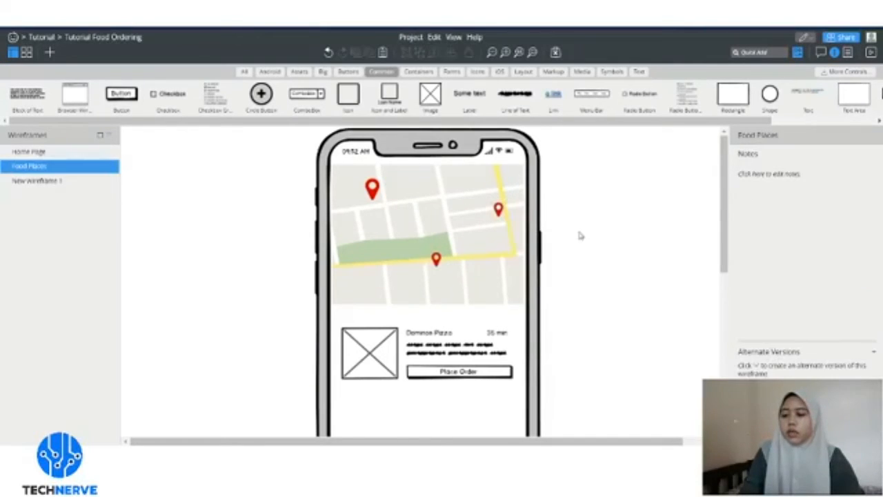
scroll(503, 317, "down", 2)
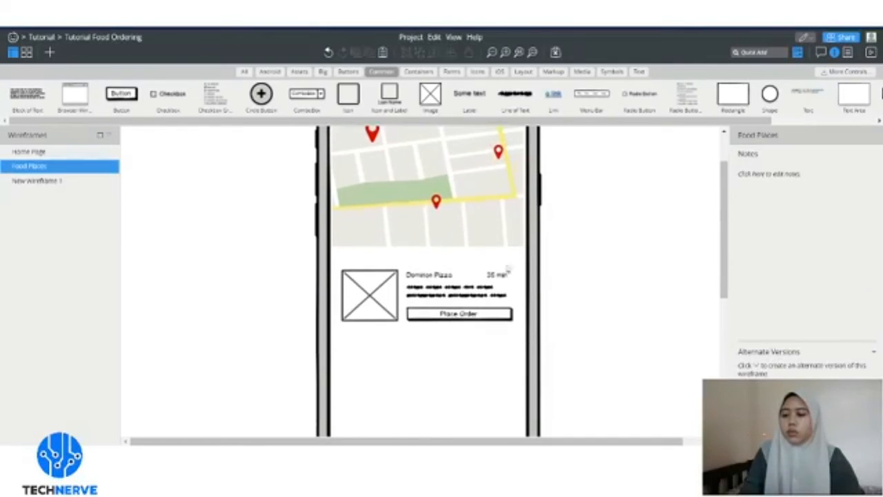
- Nudge the Dominos Pizza card into position just under the map
left_click(449, 319)
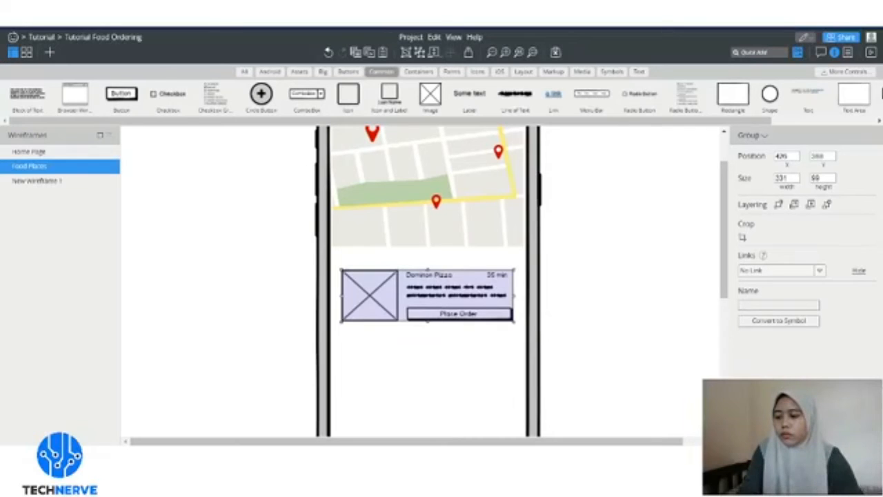
scroll(605, 336, "up", 2)
left_click_drag(400, 373, 400, 364)
left_click(586, 304)
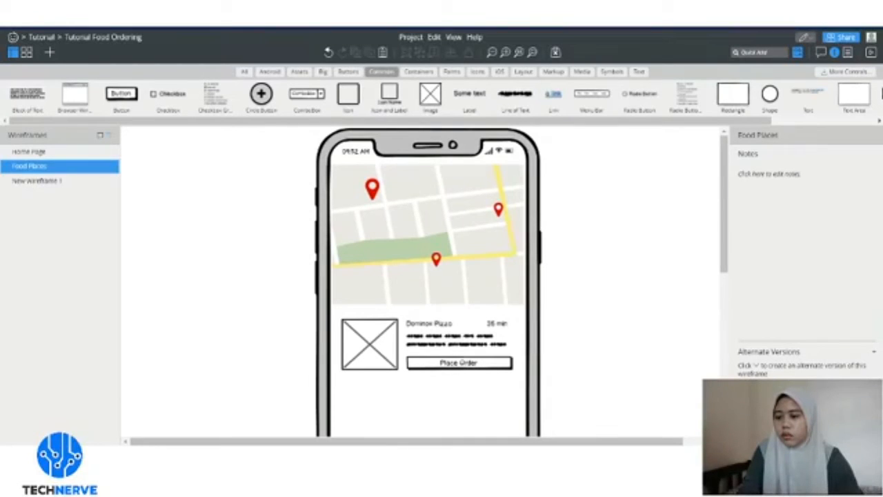
scroll(541, 261, "down", 1)
left_click_drag(373, 290, 376, 323)
scroll(453, 284, "up", 1)
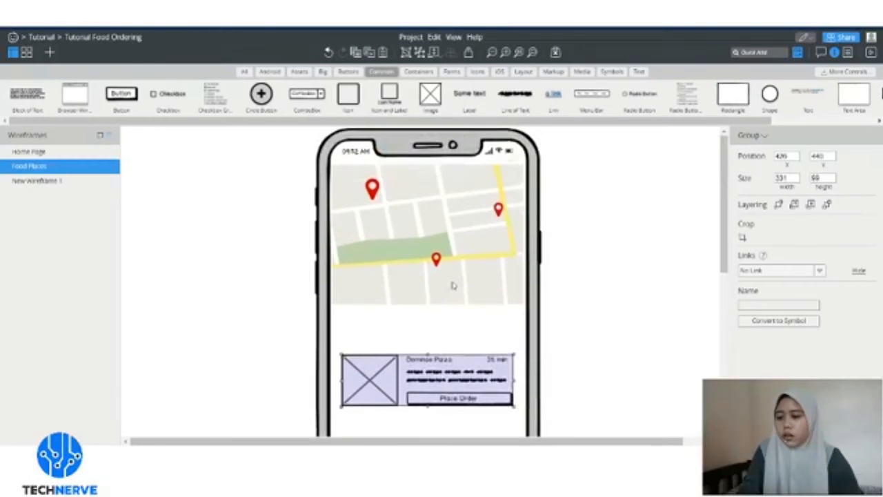
scroll(461, 284, "down", 2)
scroll(456, 283, "up", 1)
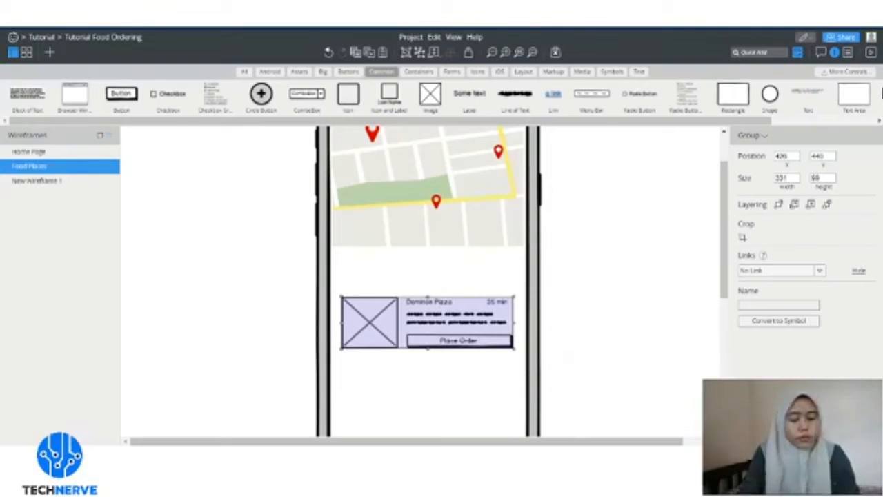
- Undo an accidental delete of the card, then duplicate it below the first
left_click_drag(374, 345, 366, 335)
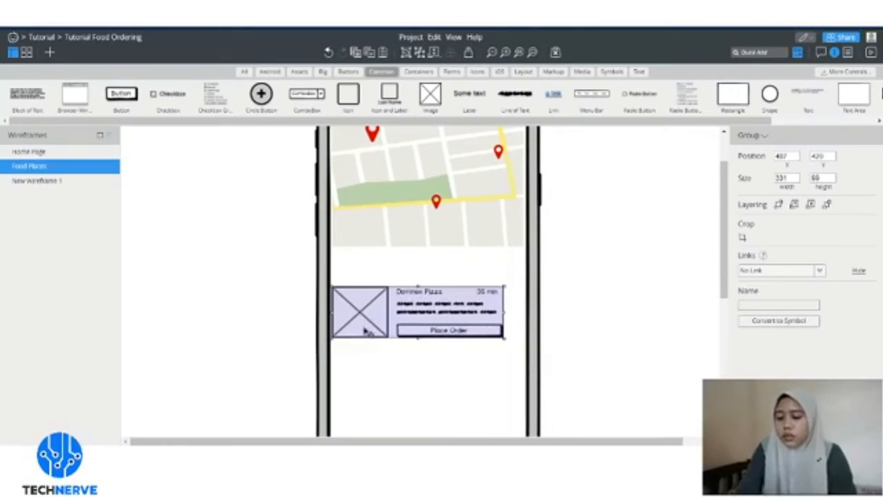
key("Delete")
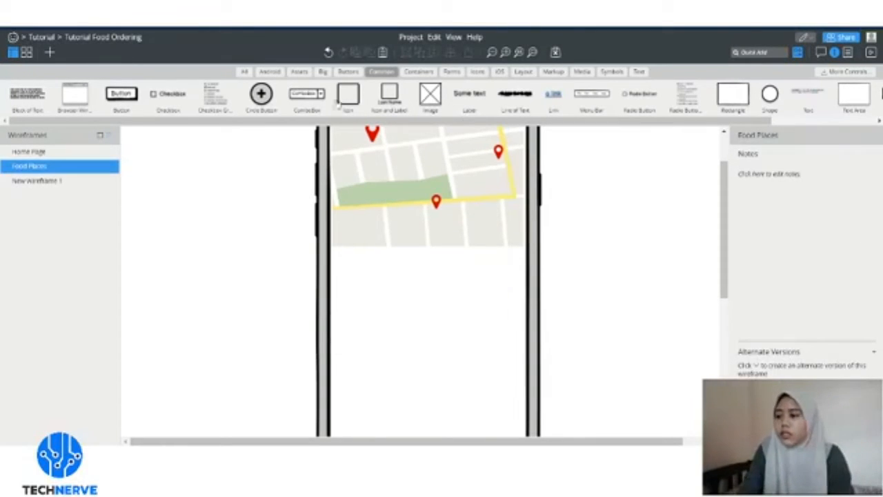
left_click_drag(294, 121, 336, 119)
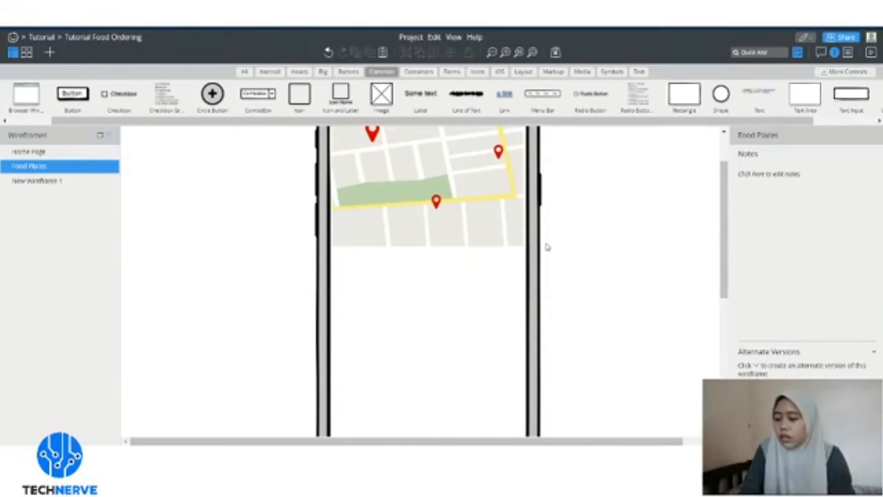
key("ctrl+z")
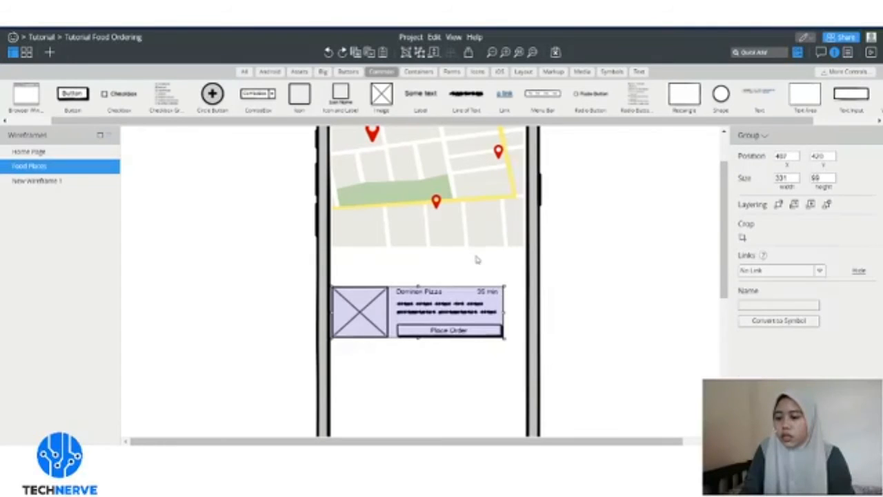
left_click(476, 259)
left_click_drag(426, 307, 417, 336)
key("ctrl+v")
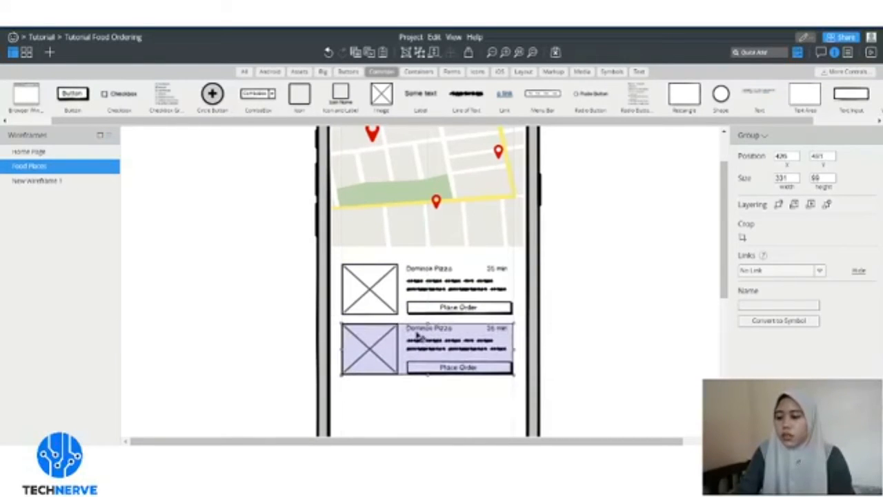
- Rename the second card's title to 'Pizzahut'
left_click(613, 302)
double_click(414, 337)
double_click(418, 330)
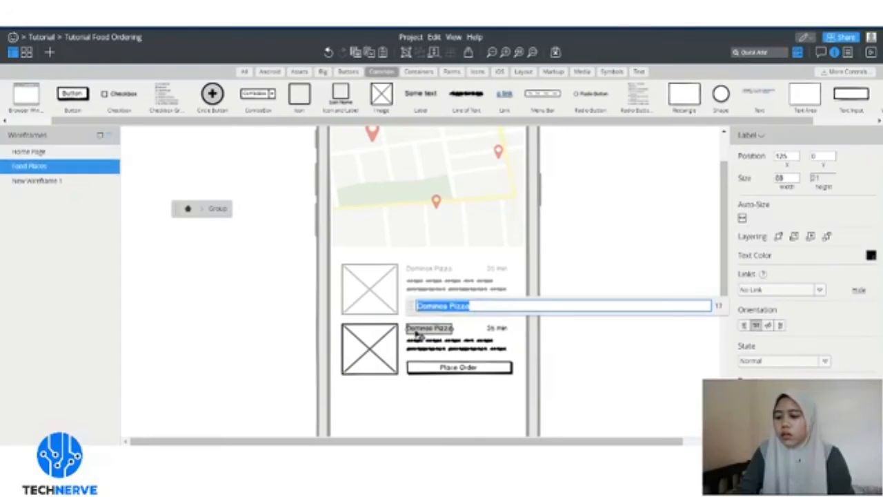
type("Pizzahut")
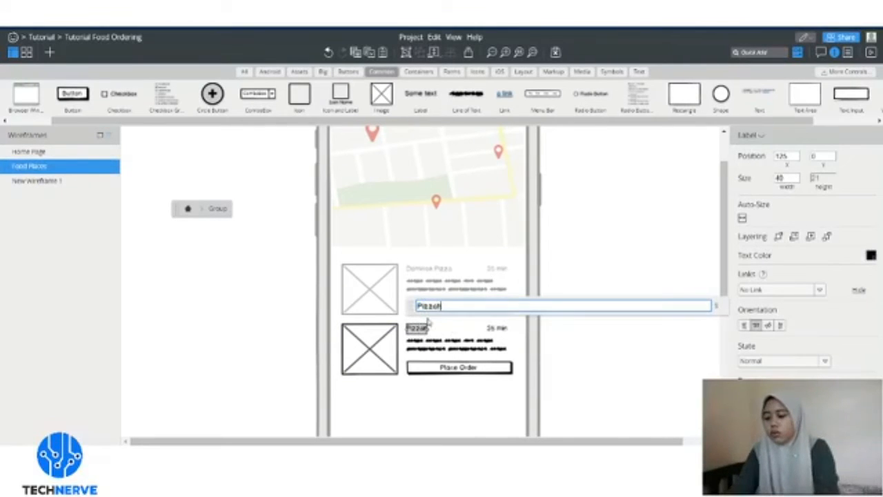
key("Return")
left_click(637, 248)
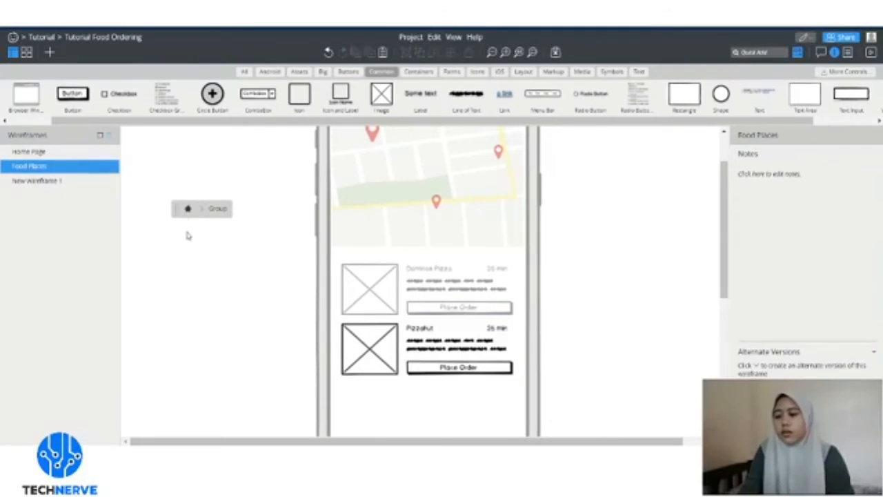
left_click(187, 208)
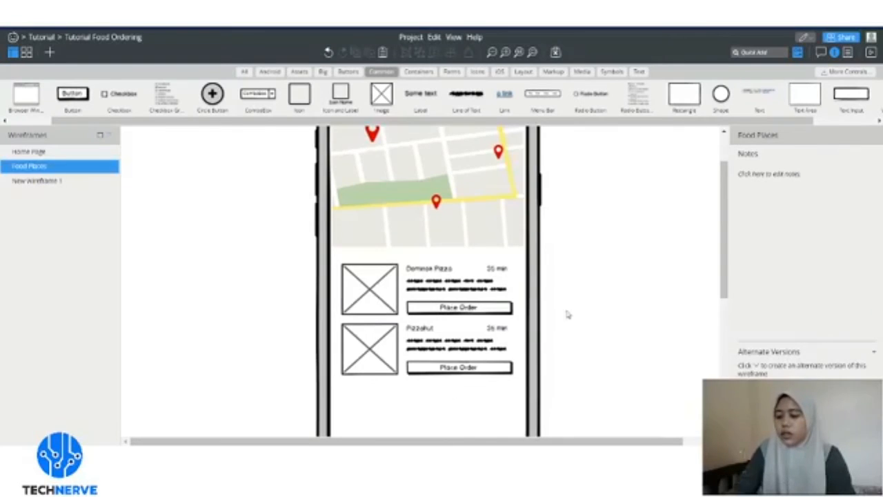
- Duplicate the first Dominos Pizza card as a third card beneath Pizzahut
left_click(485, 279)
scroll(484, 256, "down", 6)
scroll(480, 234, "up", 3)
scroll(475, 225, "up", 2)
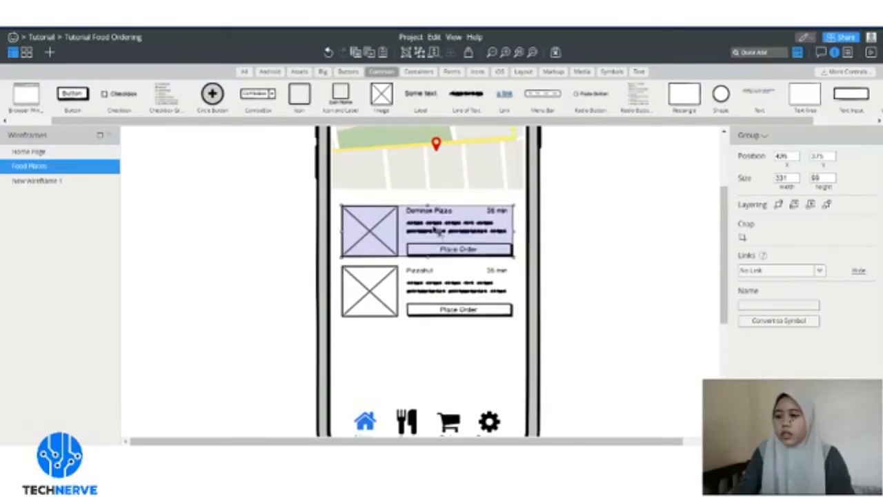
left_click_drag(439, 233, 437, 353)
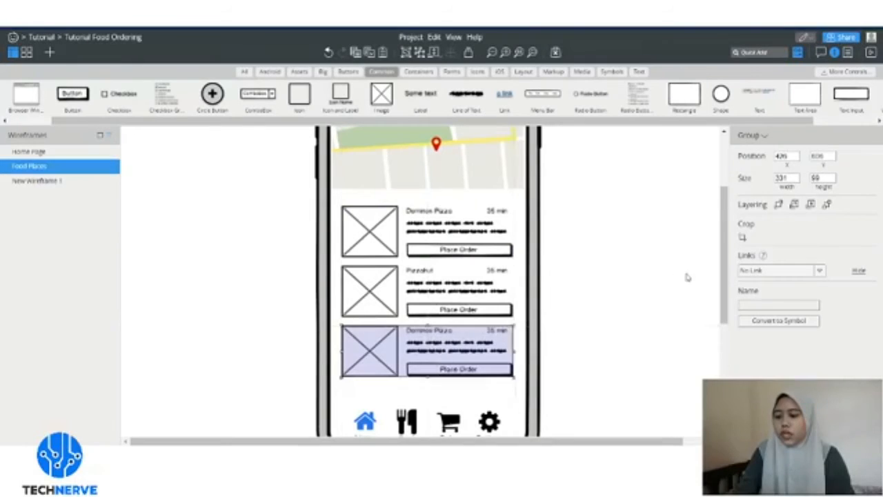
left_click(686, 278)
scroll(622, 292, "up", 2)
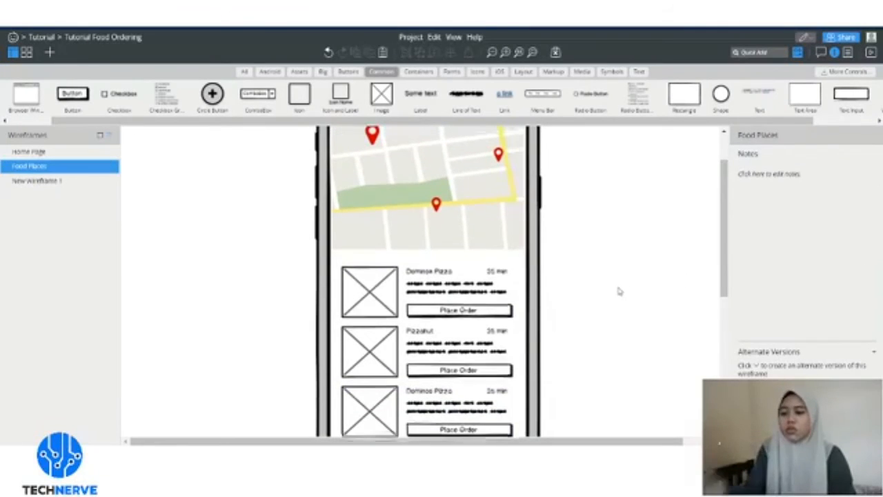
scroll(619, 290, "up", 2)
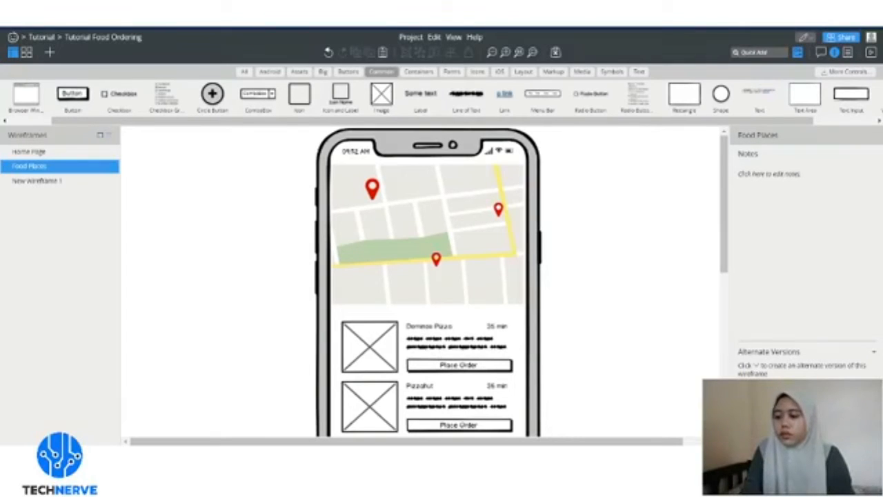
scroll(486, 369, "down", 4)
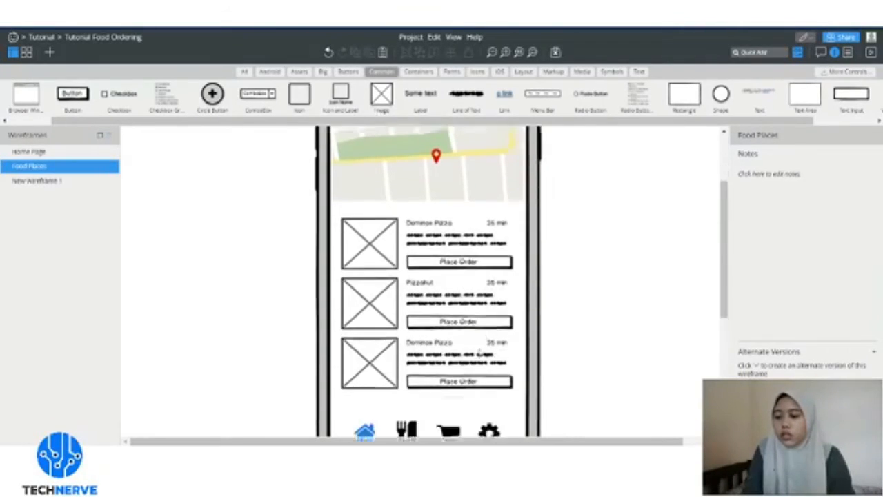
- Remove the Place Order button from the first Dominos Pizza card
left_click(468, 251)
double_click(468, 254)
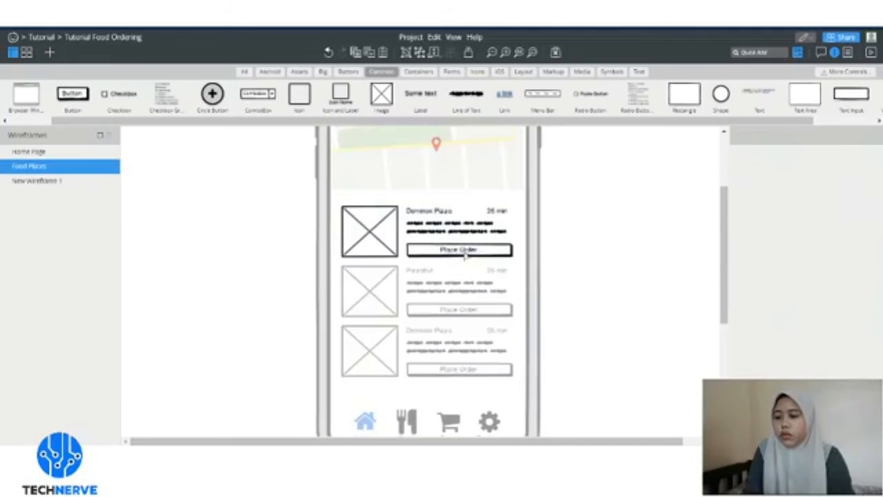
left_click(469, 256)
key("Delete")
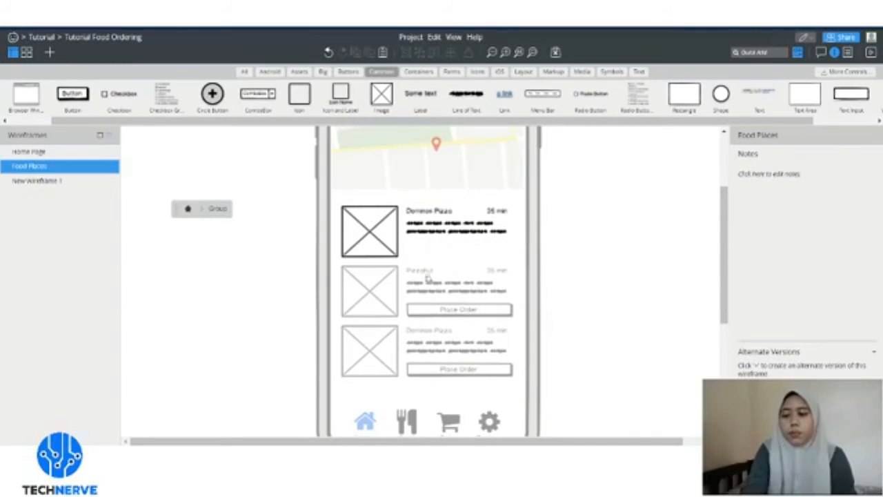
left_click(192, 216)
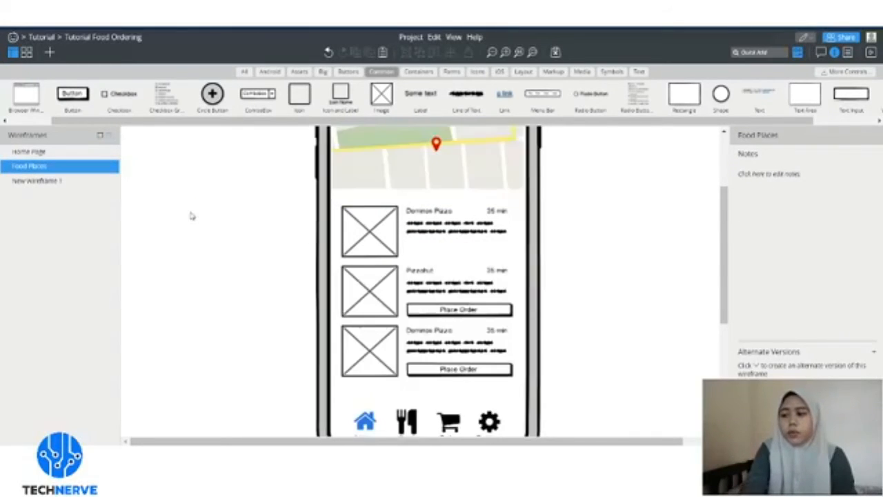
- Remove the Place Order buttons from the Pizzahut card and the third card
left_click(496, 314)
double_click(497, 314)
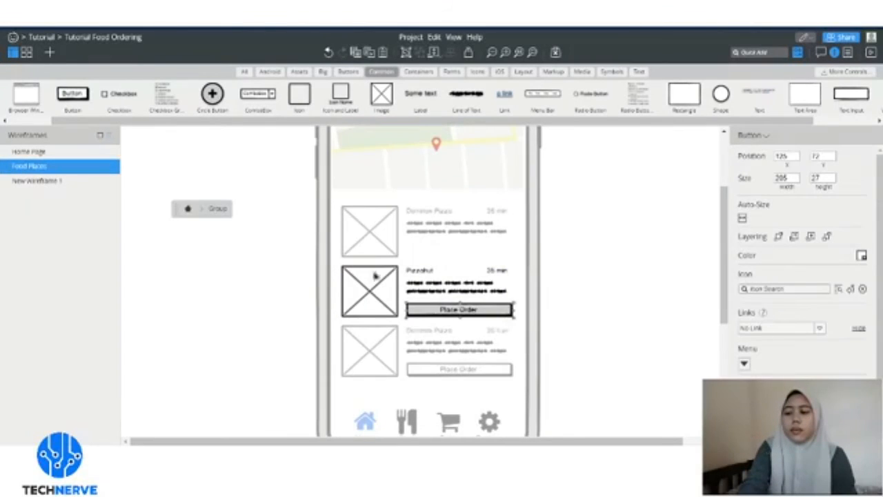
key("Delete")
left_click(187, 211)
left_click(429, 372)
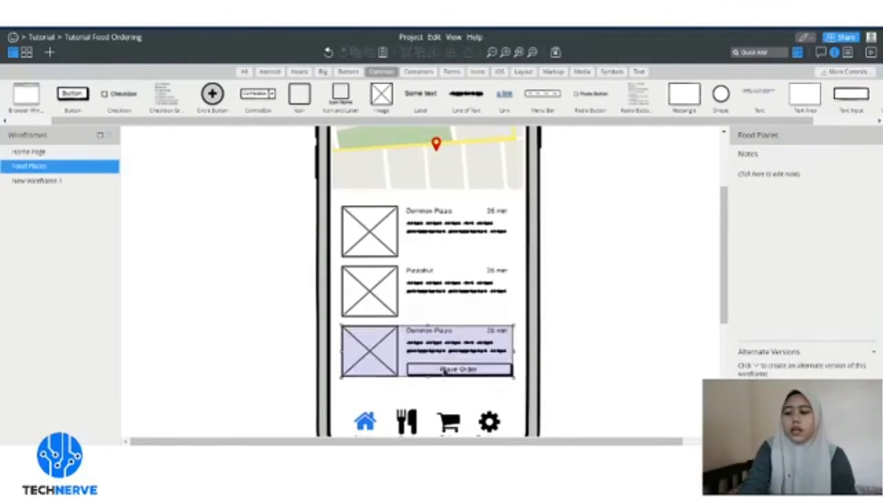
double_click(429, 372)
key("Delete")
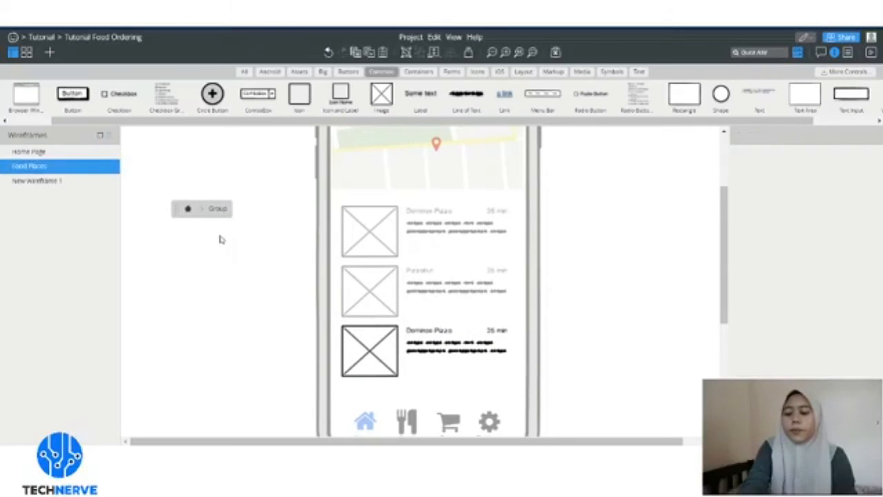
left_click(185, 212)
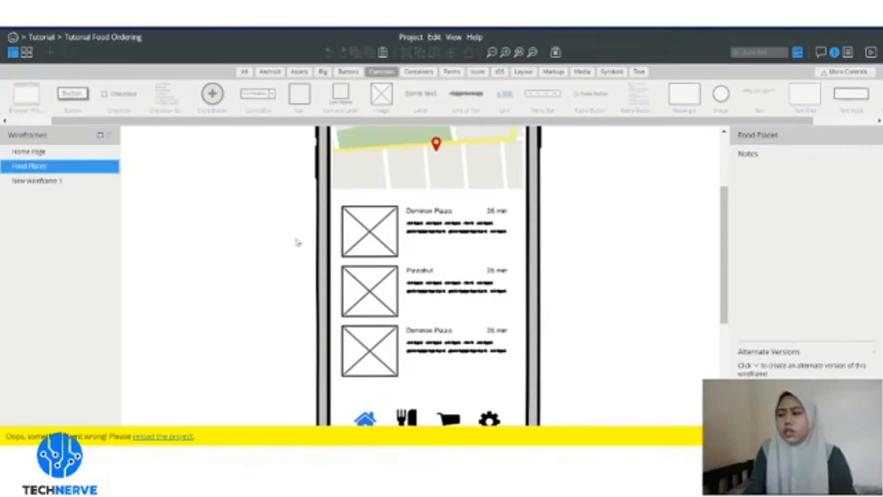
- Reopen the first card group, then reload the project from the yellow error bar
left_click(444, 236)
double_click(444, 236)
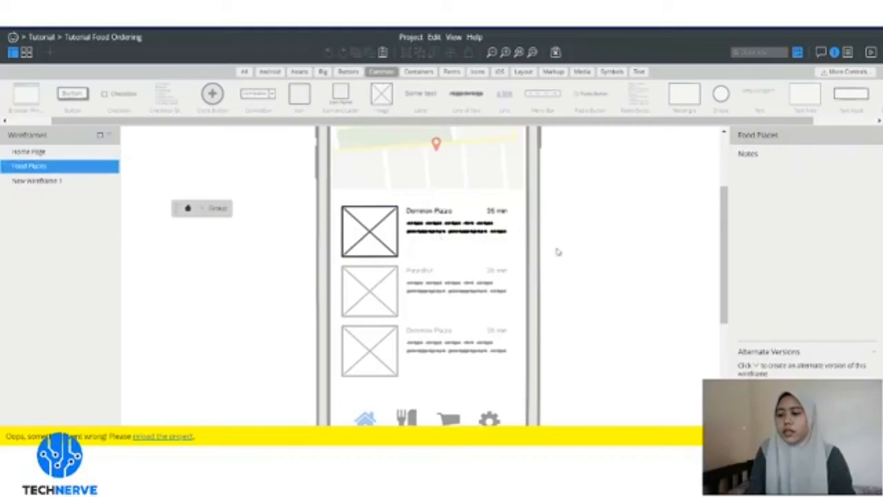
left_click(468, 235)
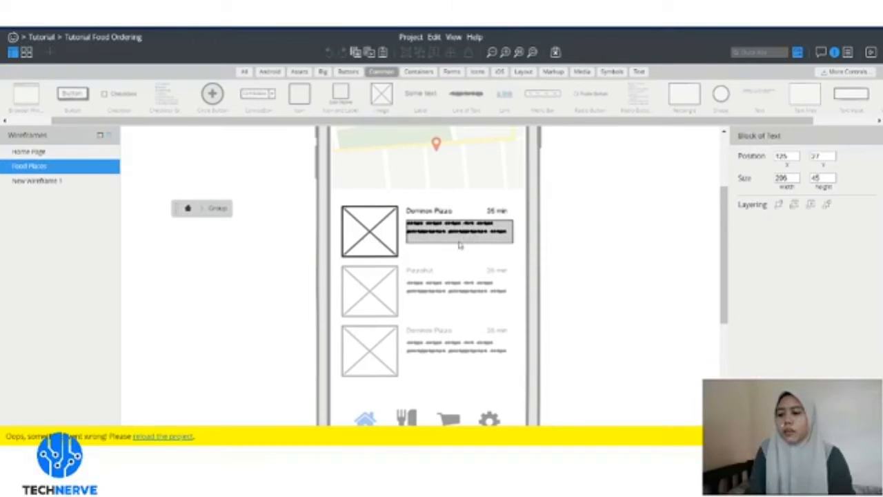
left_click(187, 209)
double_click(469, 237)
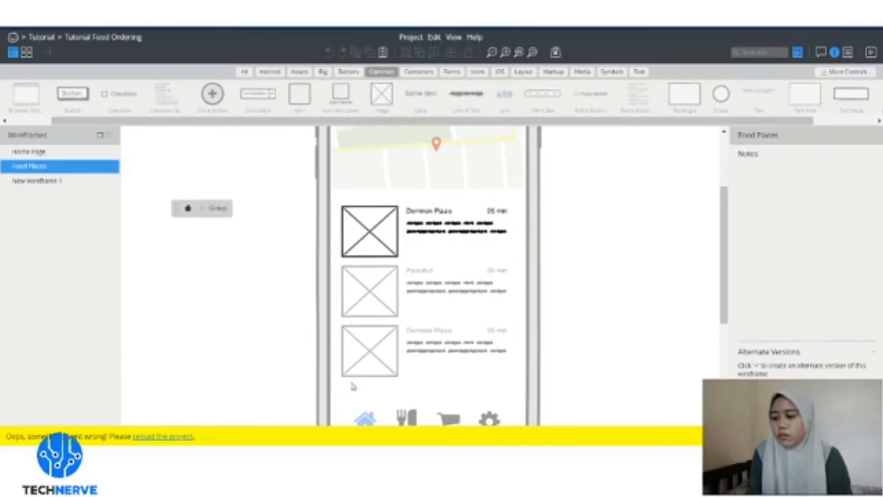
scroll(284, 384, "down", 1)
scroll(212, 401, "up", 1)
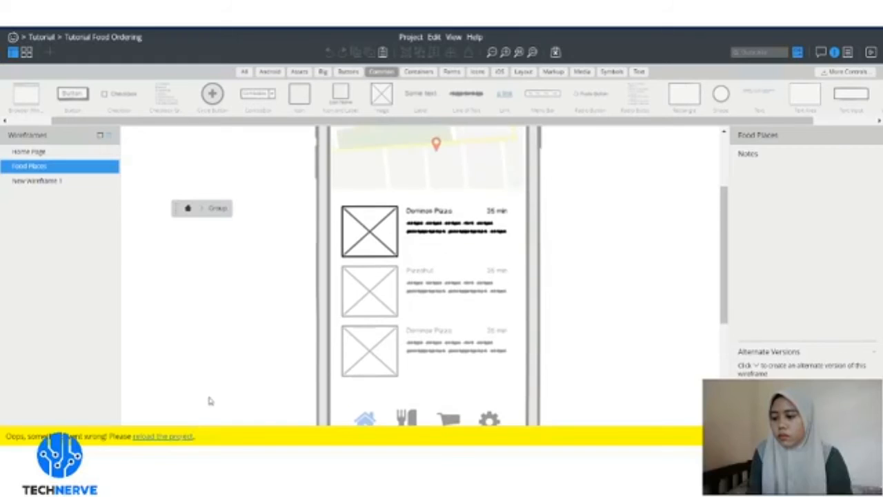
left_click(177, 438)
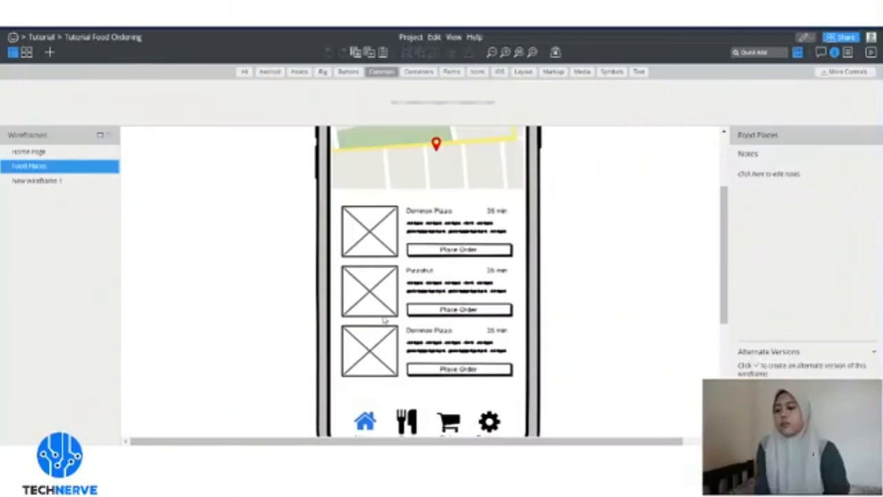
- Delete the first Dominos Pizza card's Place Order button again
scroll(532, 299, "up", 5)
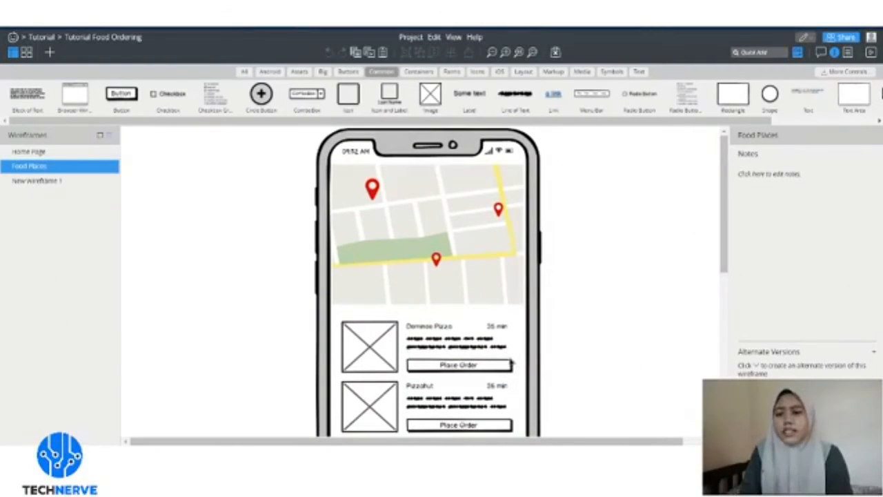
scroll(510, 360, "down", 3)
scroll(488, 325, "up", 3)
scroll(488, 325, "down", 6)
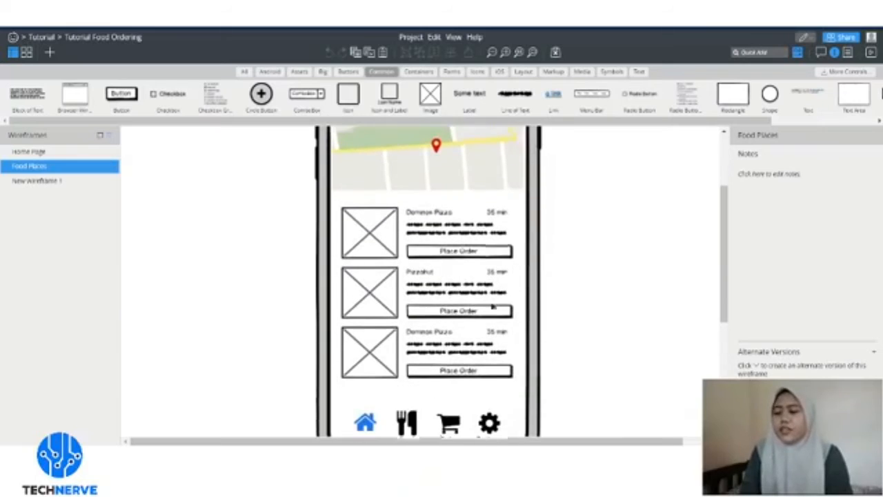
left_click(490, 257)
double_click(490, 257)
left_click(487, 251)
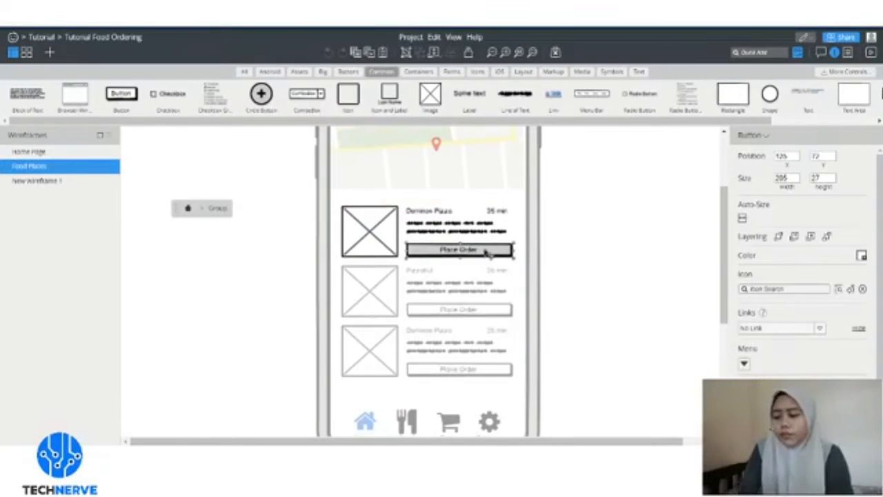
key("Delete")
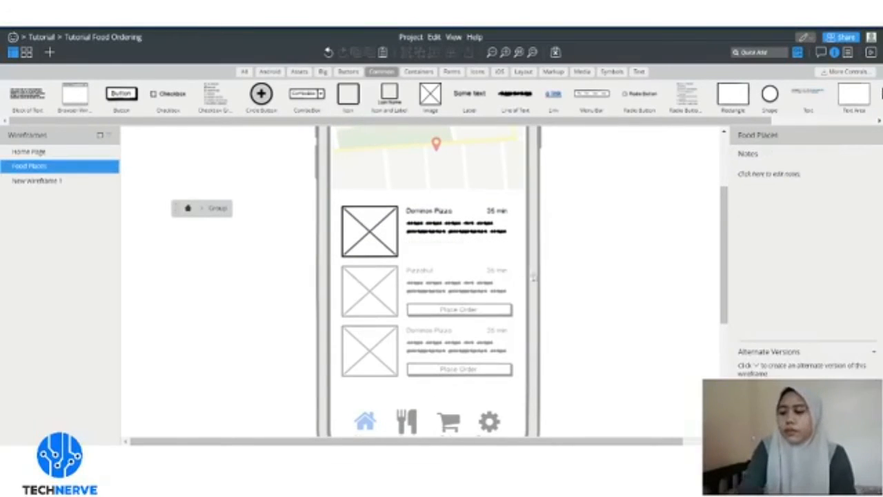
left_click(188, 208)
- Delete the Place Order buttons again on the Pizzahut and third Dominos Pizza cards
left_click(481, 310)
double_click(481, 315)
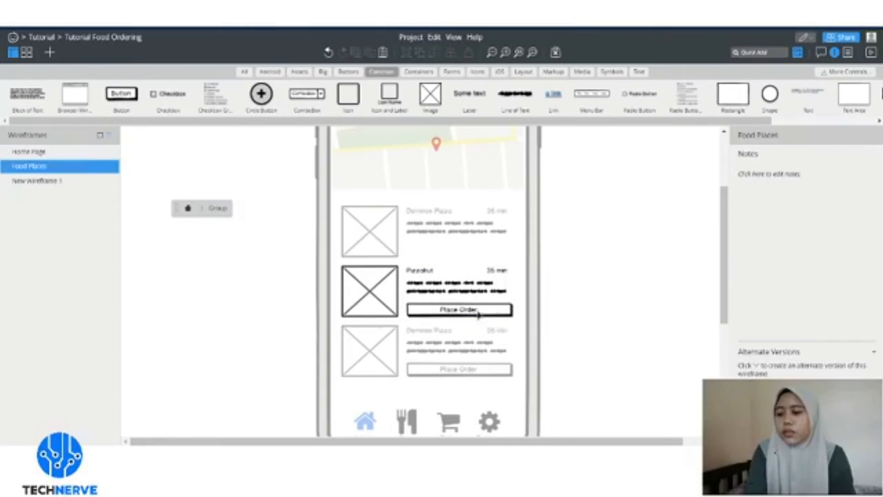
left_click(479, 312)
key("Delete")
left_click(192, 211)
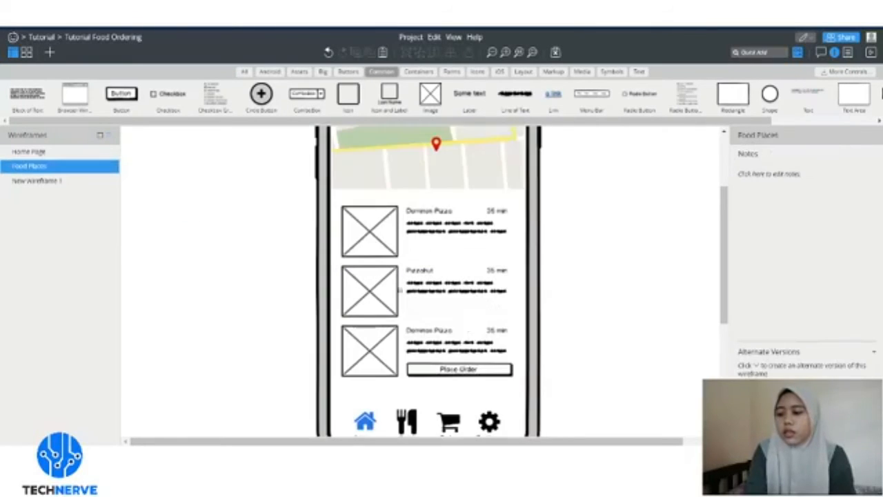
double_click(484, 371)
left_click(483, 370)
key("Delete")
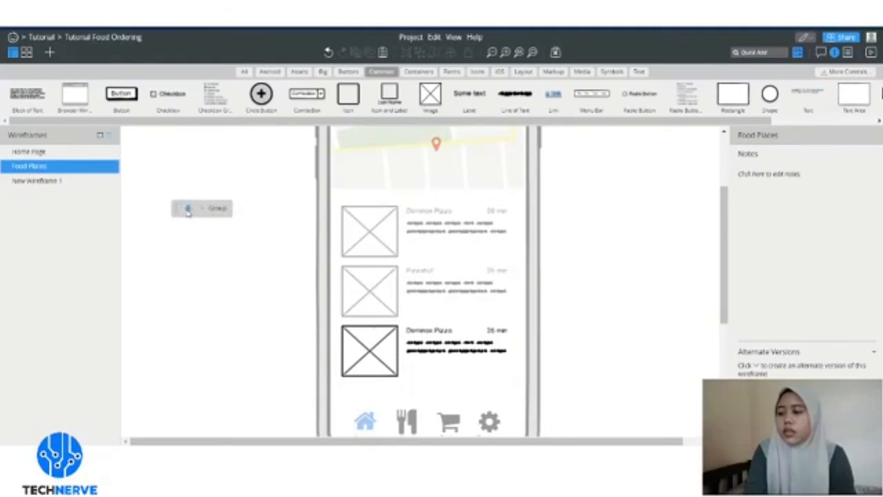
left_click(188, 208)
- Stretch the description text on the first Dominos Pizza and Pizzahut cards to height 72
double_click(452, 233)
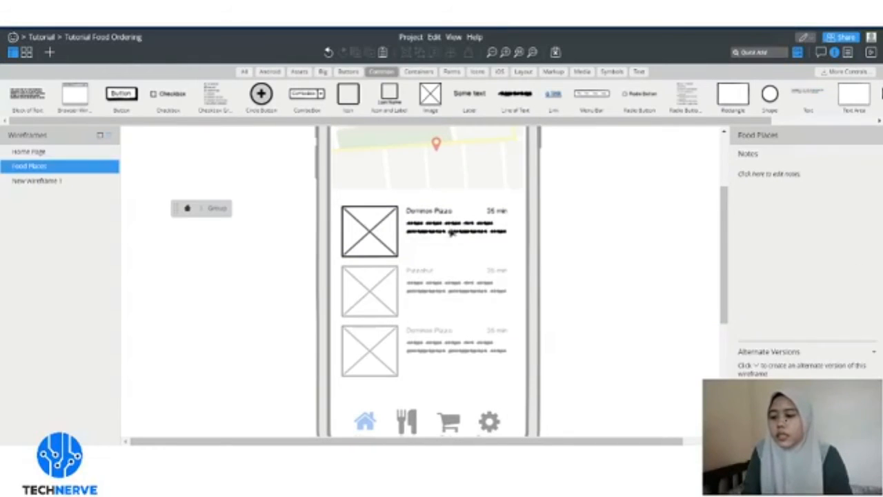
left_click(452, 233)
left_click_drag(461, 238, 460, 256)
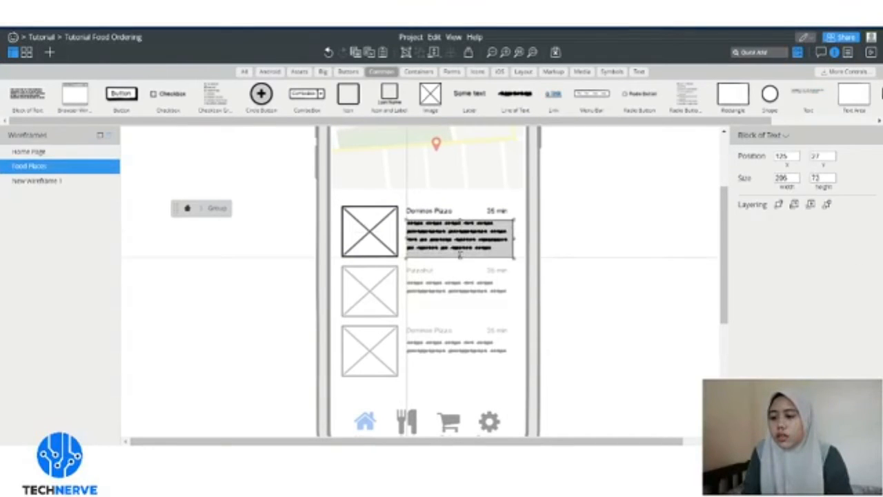
left_click(188, 207)
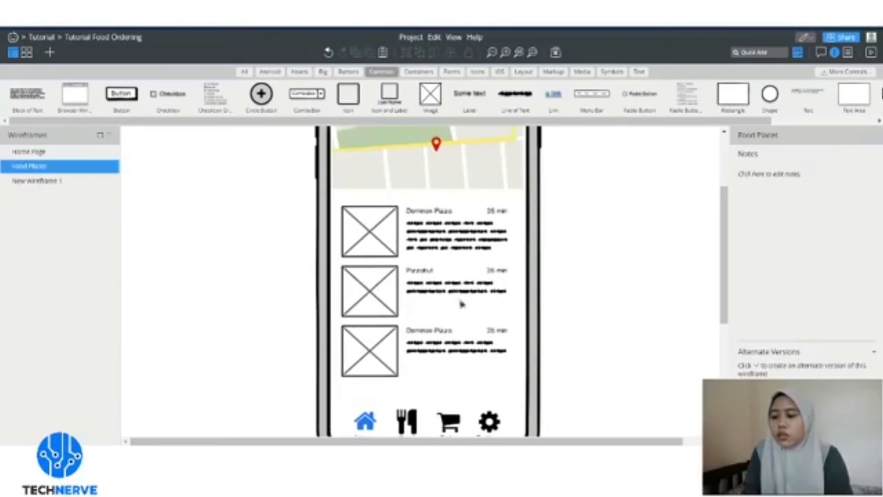
left_click(461, 303)
double_click(463, 301)
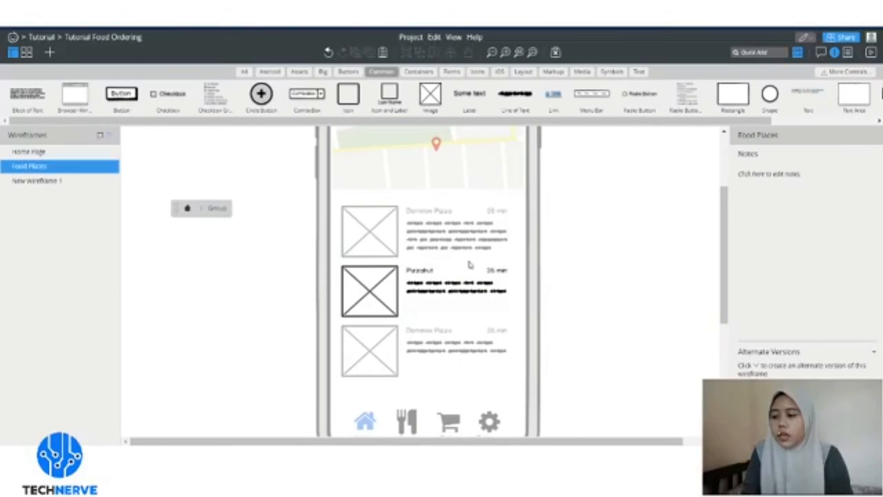
left_click(457, 295)
left_click_drag(458, 298, 462, 315)
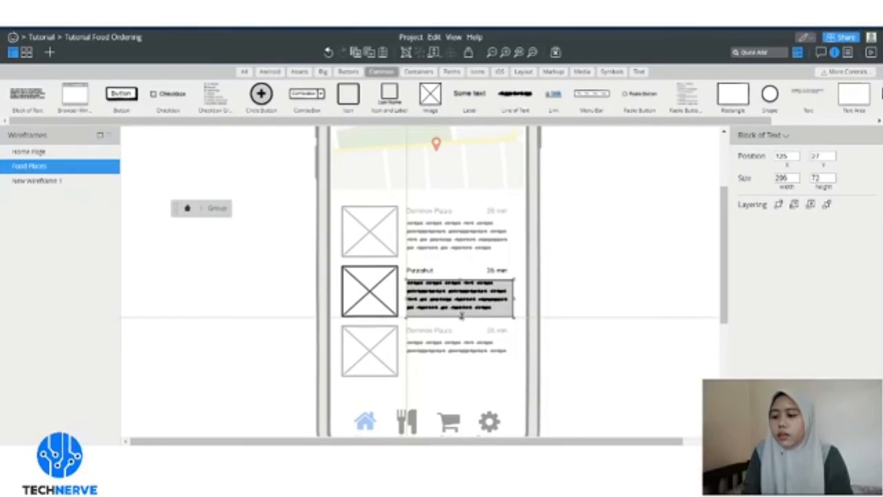
left_click(188, 210)
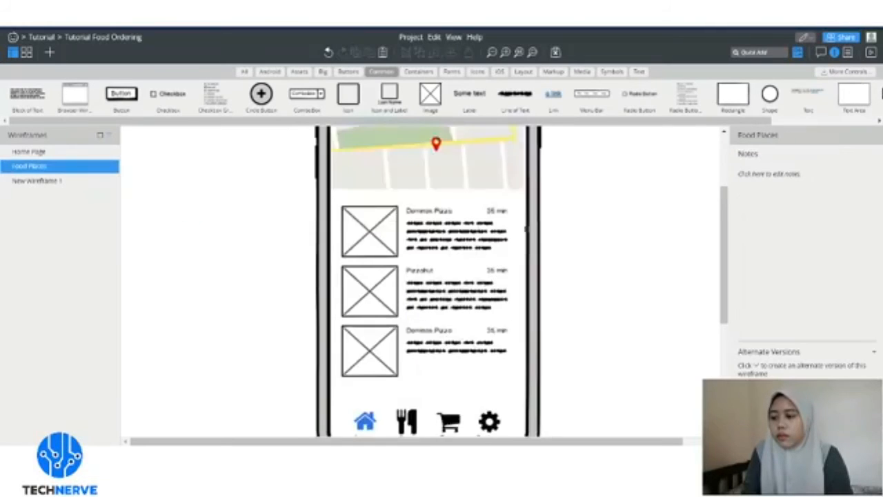
- Stretch the third Dominos Pizza card's description to height 72 so it shows four lines
scroll(454, 267, "down", 3)
left_click(455, 233)
double_click(450, 238)
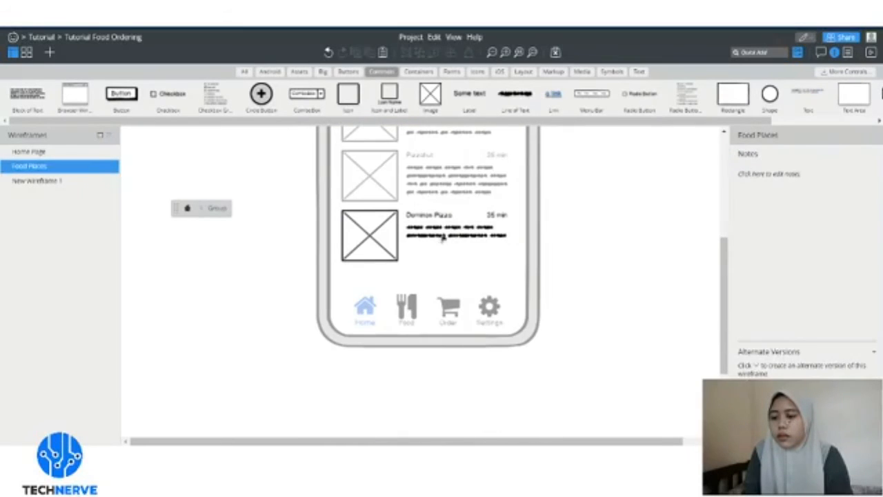
left_click(446, 239)
left_click_drag(461, 248, 460, 263)
left_click(193, 211)
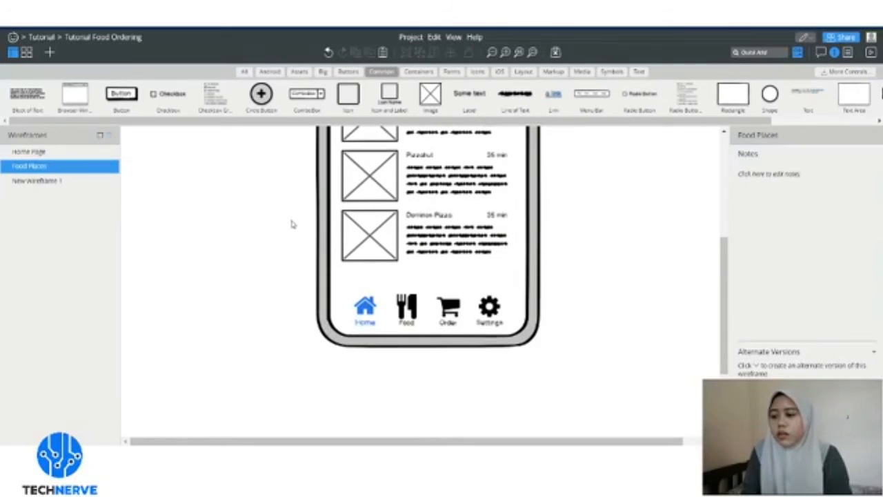
- Color the bottom nav bar's Home icon black and the Food icon blue
left_click(364, 316)
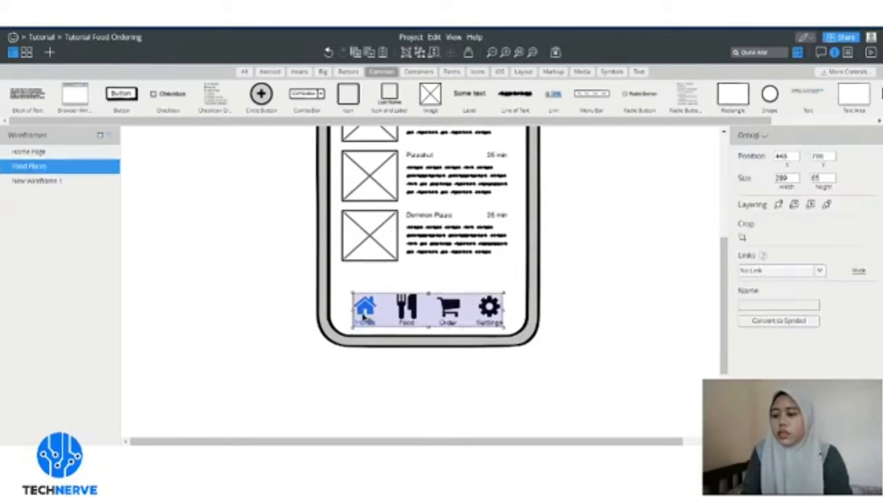
double_click(364, 316)
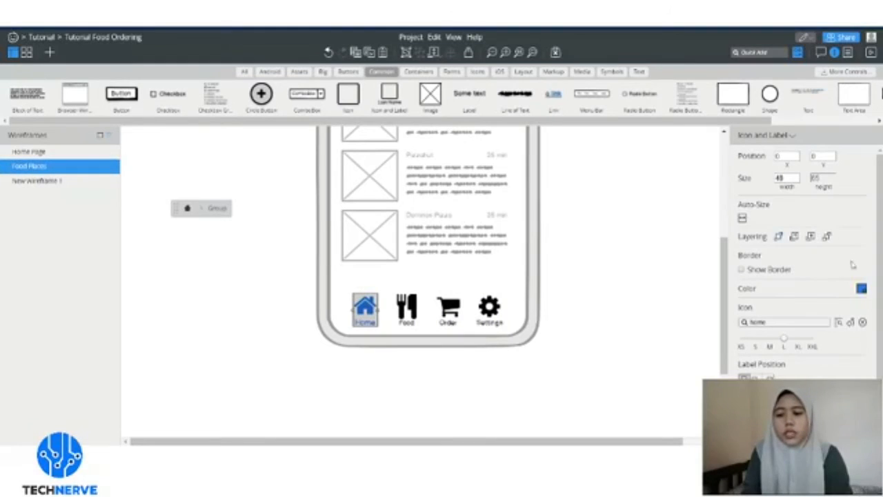
left_click(861, 290)
left_click(752, 298)
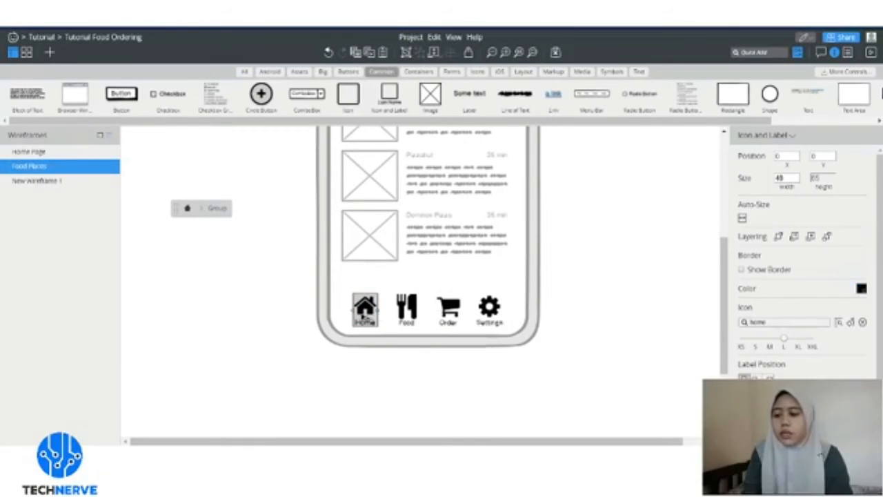
left_click(406, 307)
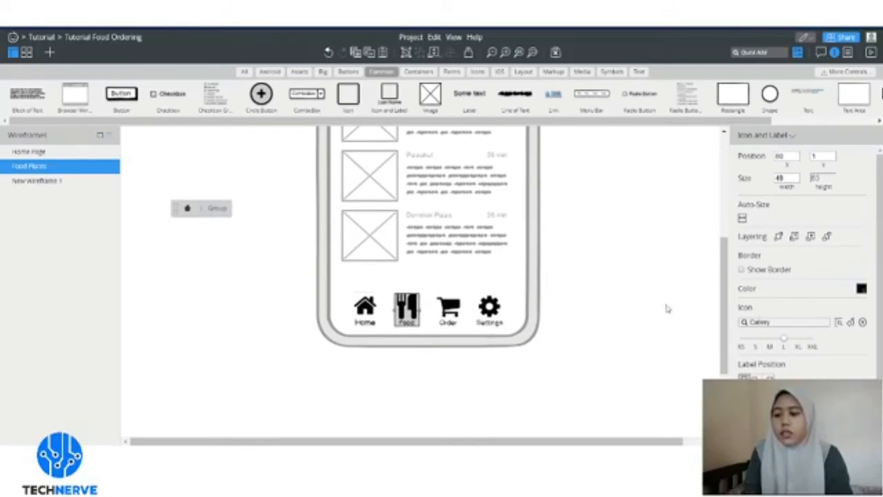
left_click(861, 289)
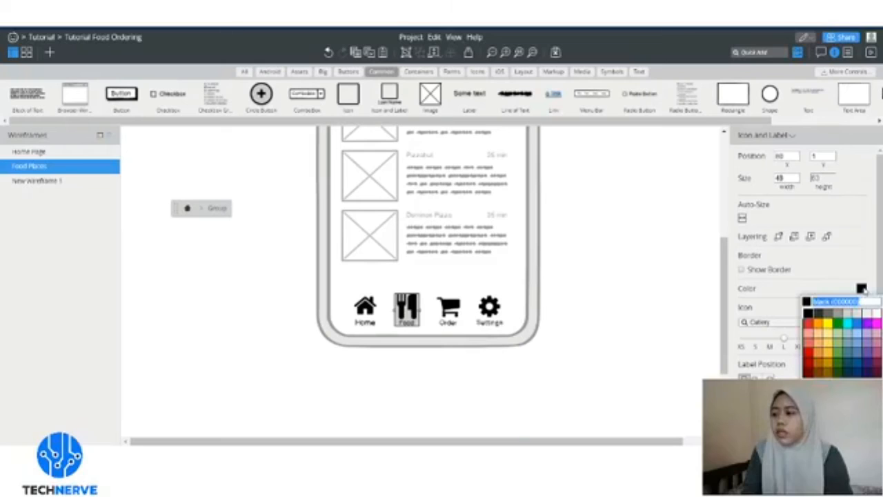
left_click(859, 326)
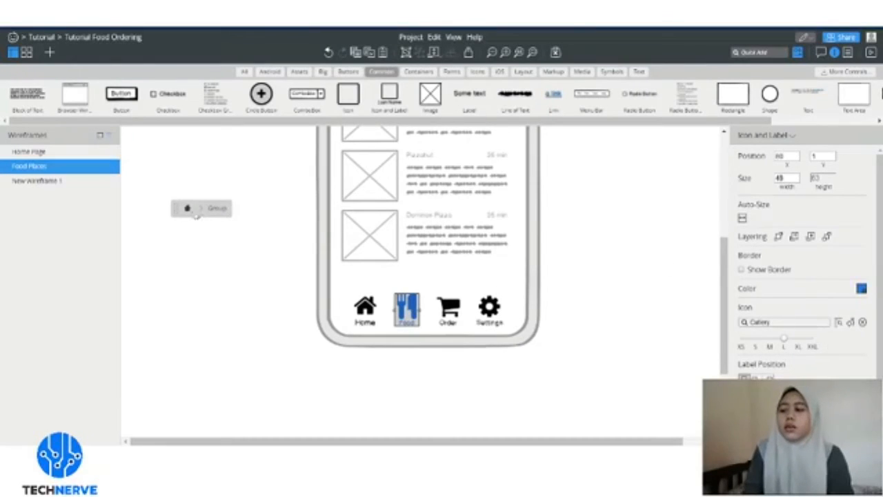
left_click(559, 258)
scroll(625, 247, "up", 3)
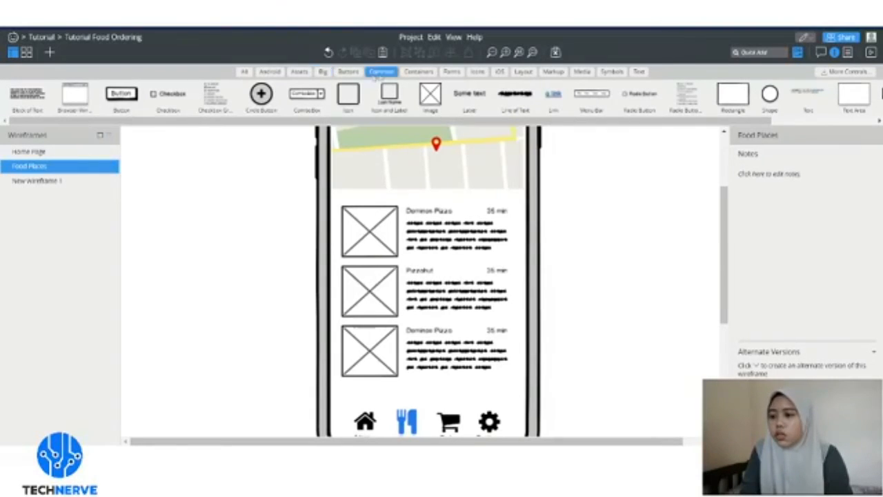
- Add a Rectangle from Containers and stretch it to cover the first Dominos Pizza card
left_click(421, 71)
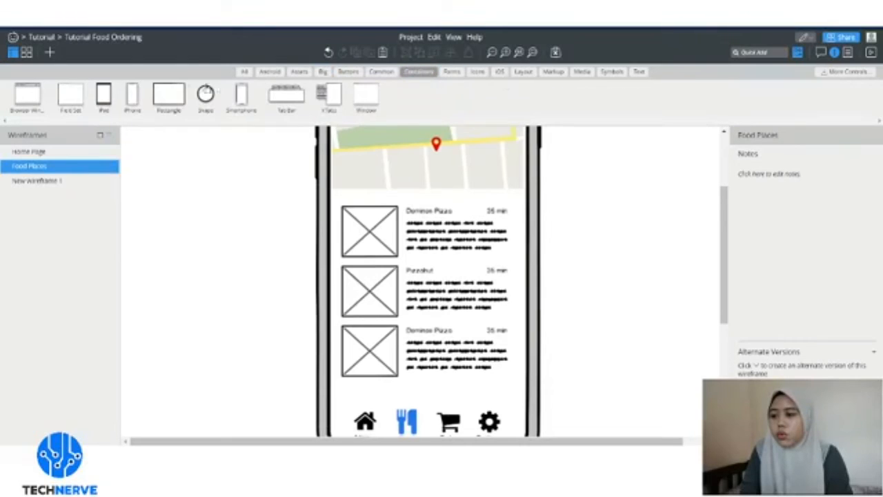
left_click_drag(172, 101, 358, 218)
left_click(388, 236)
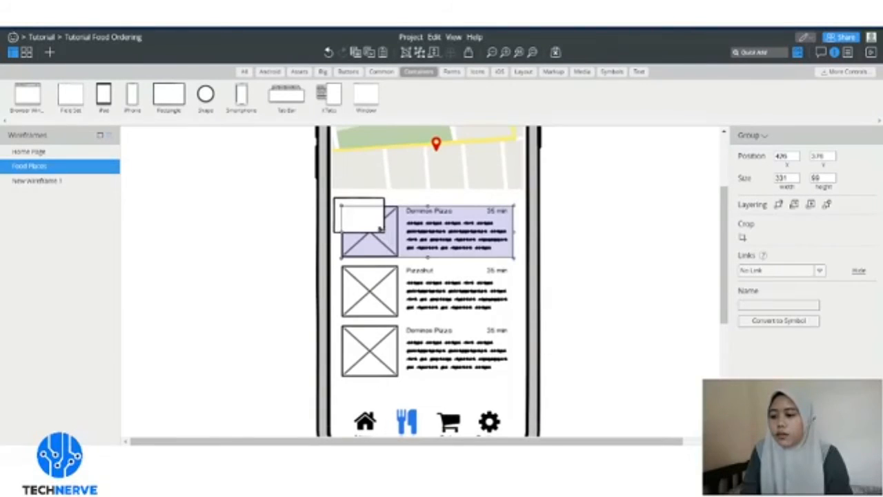
left_click(353, 207)
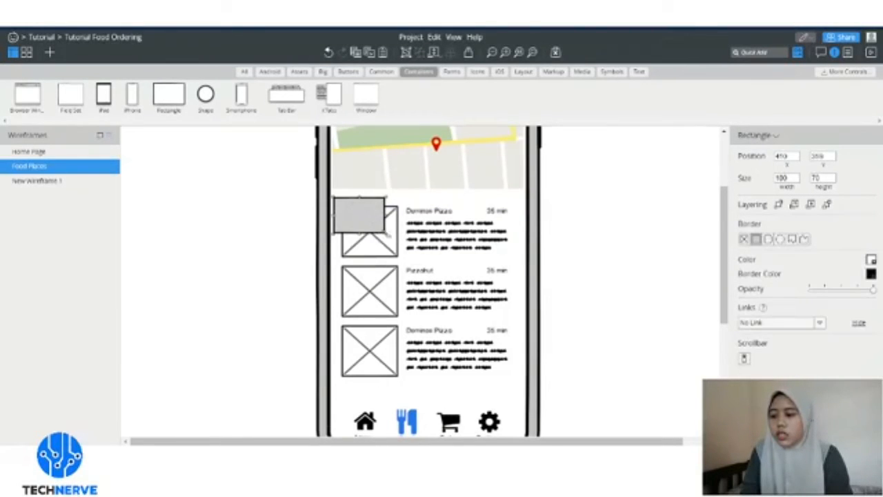
left_click(388, 237)
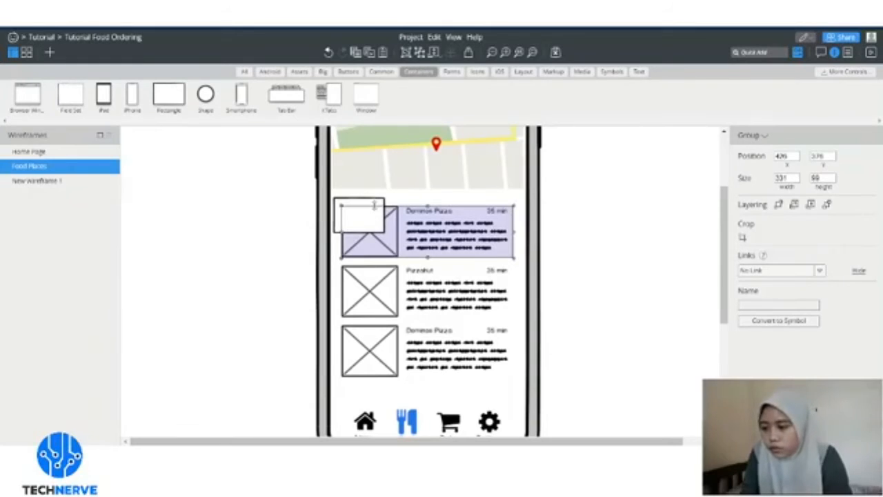
left_click(376, 207)
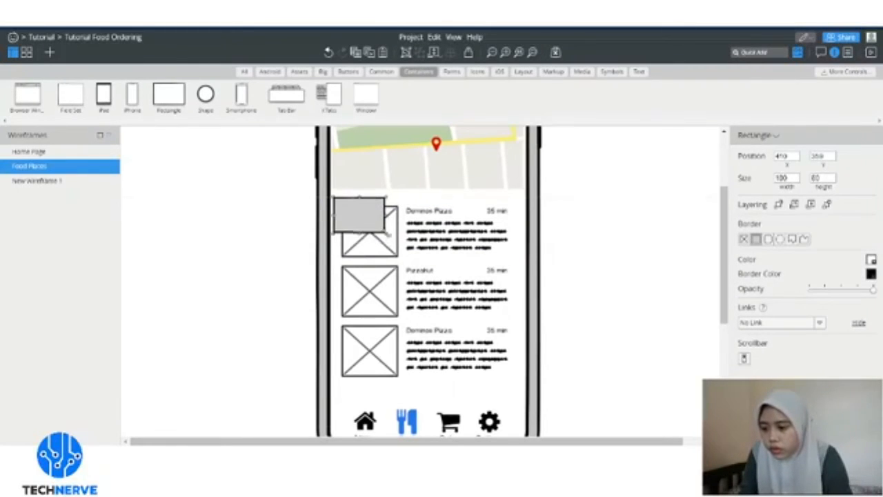
left_click_drag(385, 234, 523, 262)
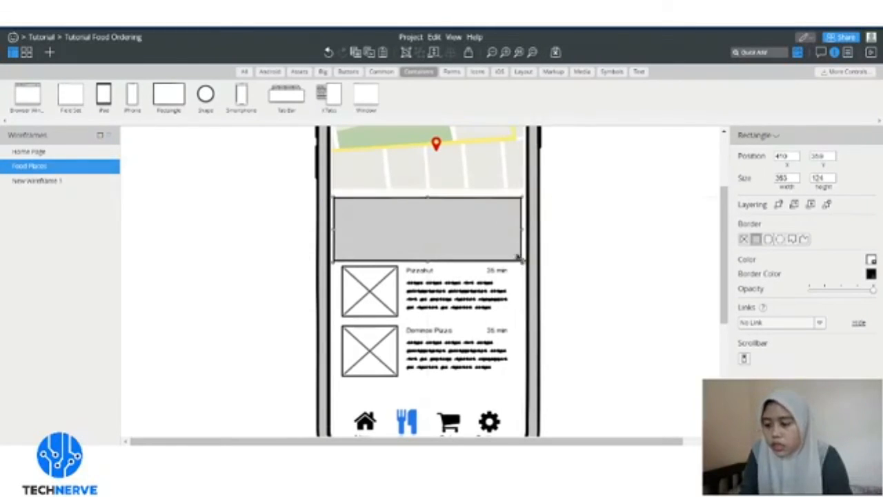
- Send the rectangle to back, then bring it forward one layer so it frames the card
right_click(501, 238)
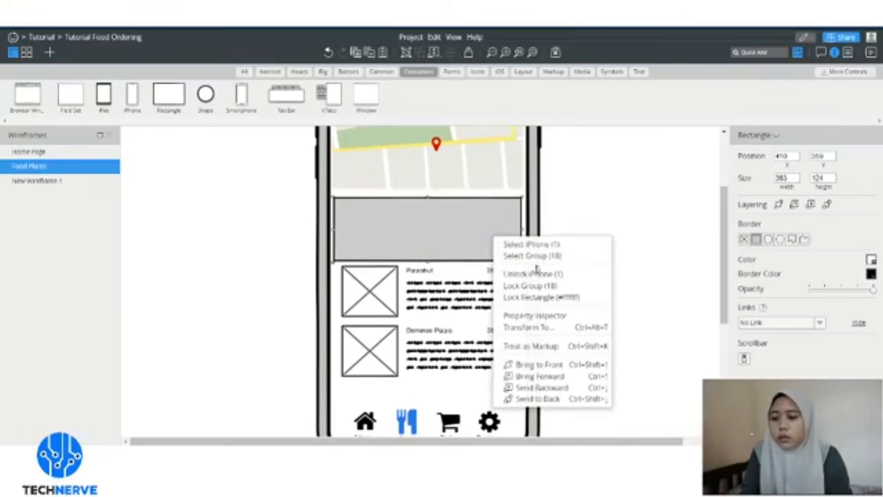
left_click(574, 399)
right_click(481, 211)
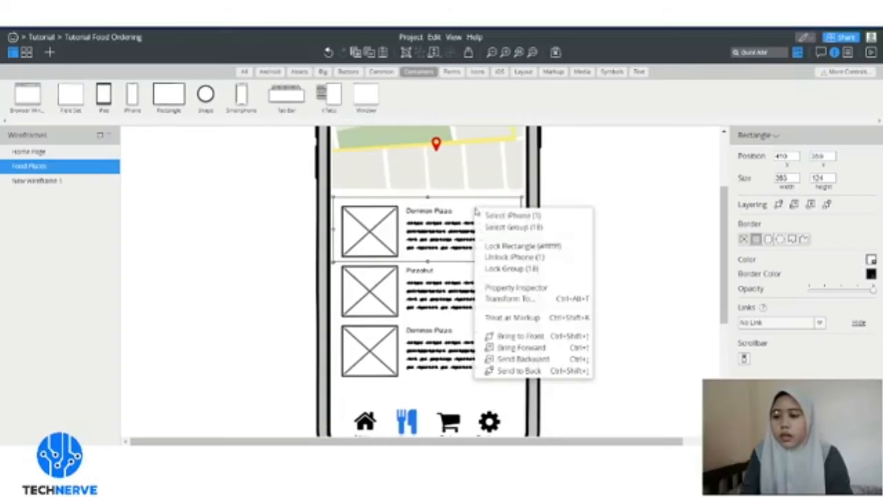
left_click(535, 347)
left_click(599, 205)
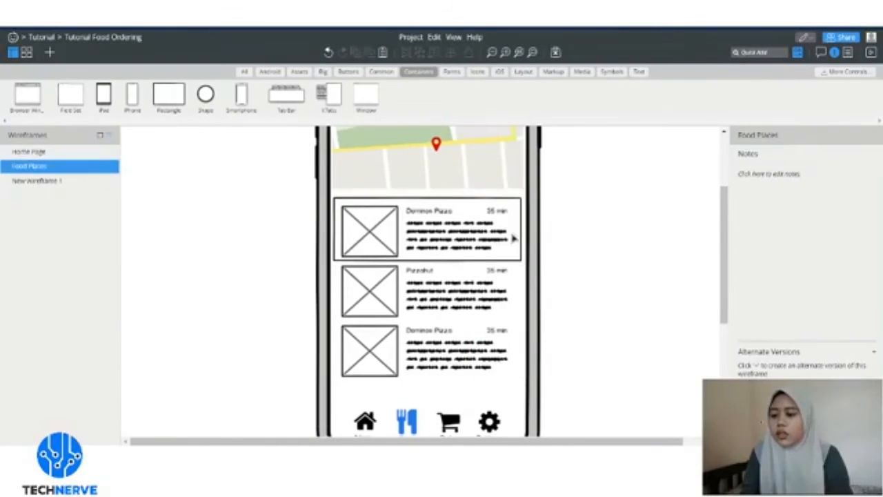
- Undo the accidental card nudge and fill the framing rectangle with white
left_click_drag(512, 235, 512, 241)
key("ctrl+z")
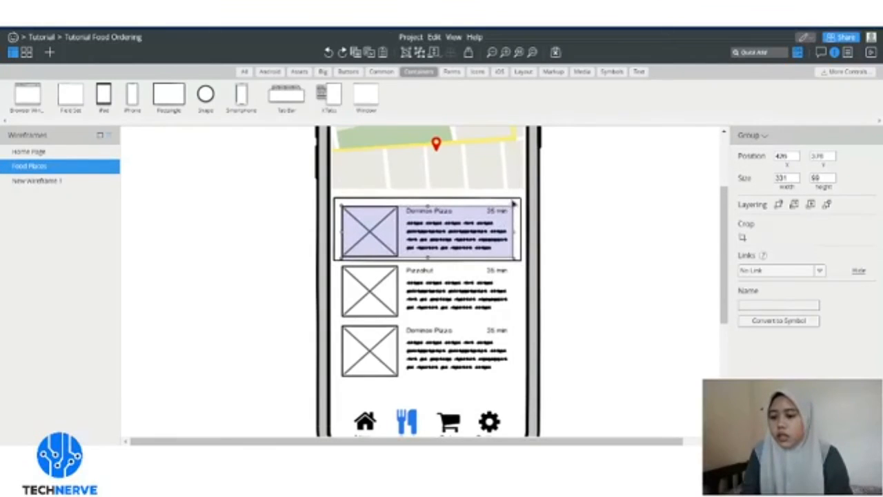
left_click(514, 204)
left_click(871, 260)
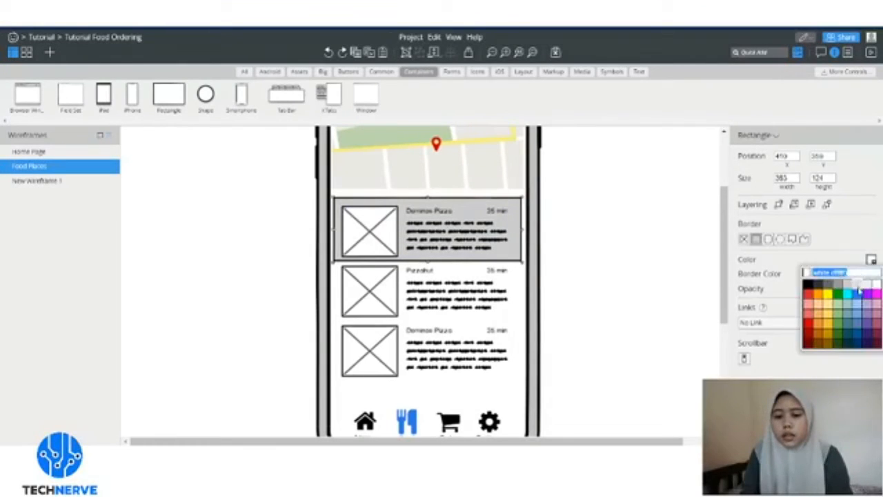
left_click(861, 288)
left_click(631, 256)
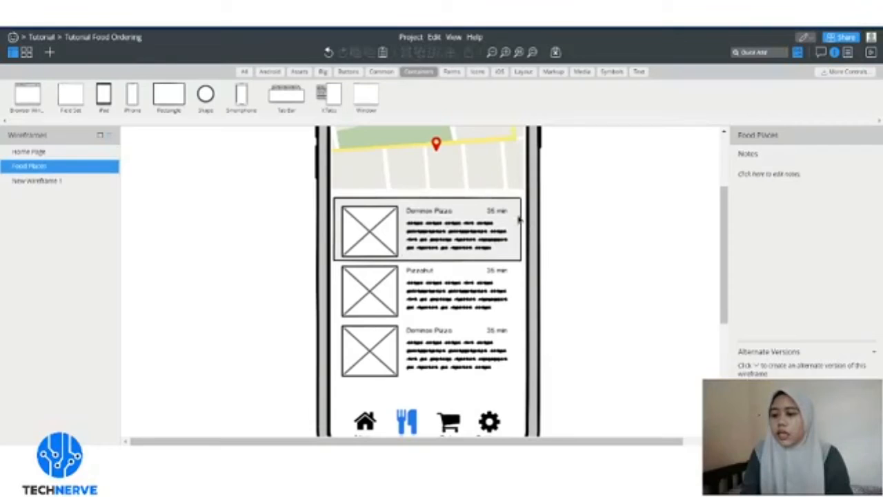
- Group the first Dominos Pizza card with its white frame using Ctrl+G
left_click(522, 226)
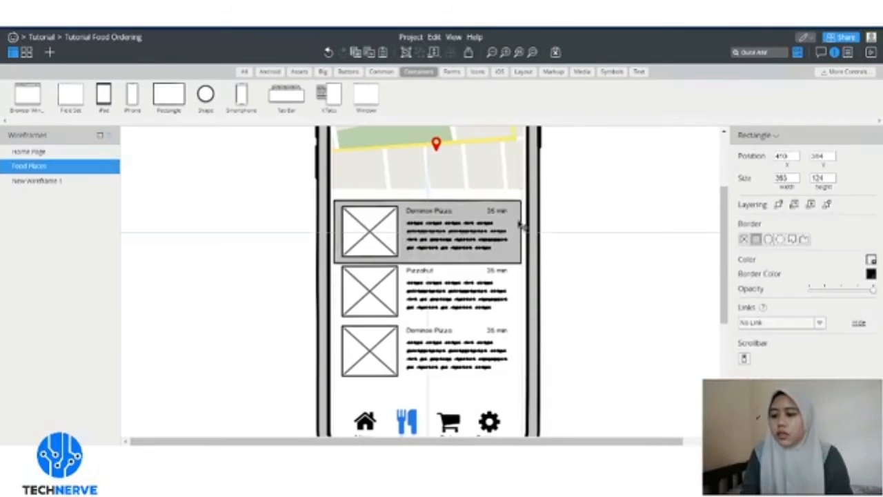
left_click(628, 182)
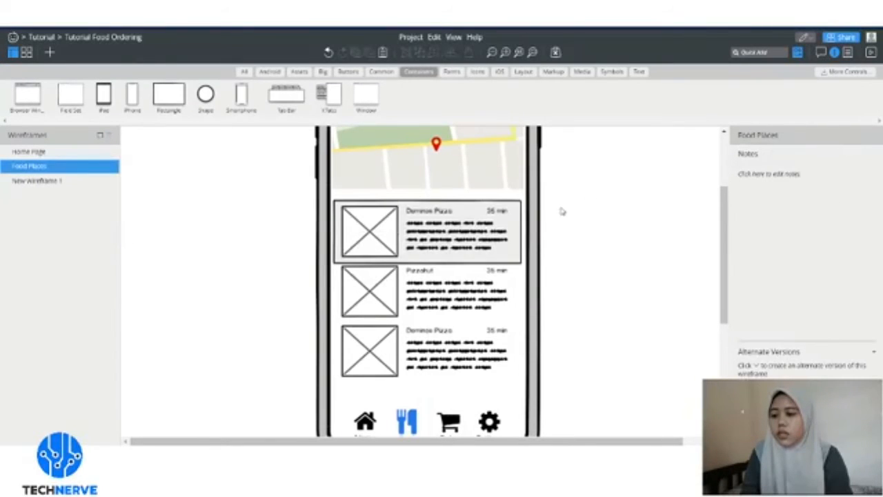
left_click(408, 236)
left_click(521, 226, "shift")
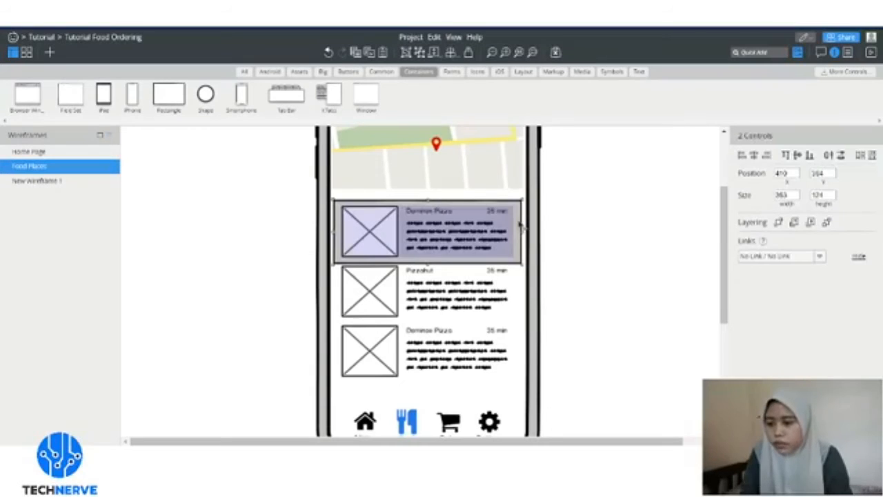
key("ctrl+g")
left_click(615, 184)
left_click(467, 236)
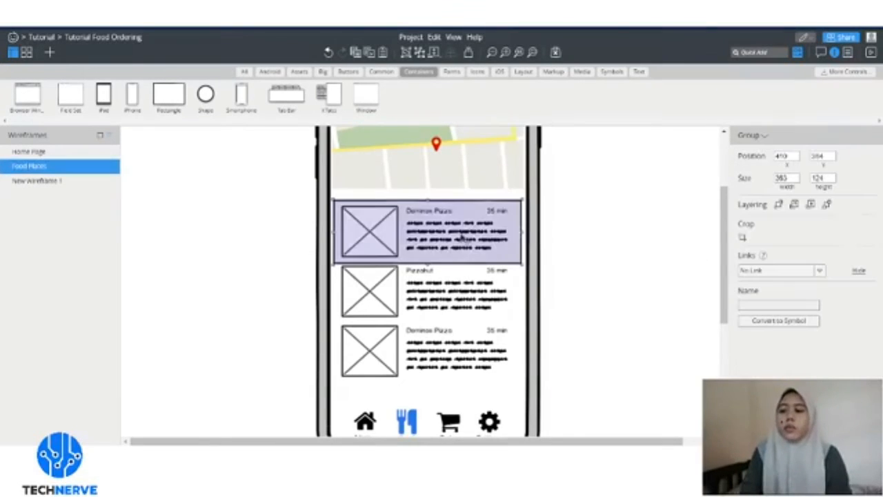
- Open the Home Page wireframe from the Wireframes list
scroll(497, 235, "up", 3)
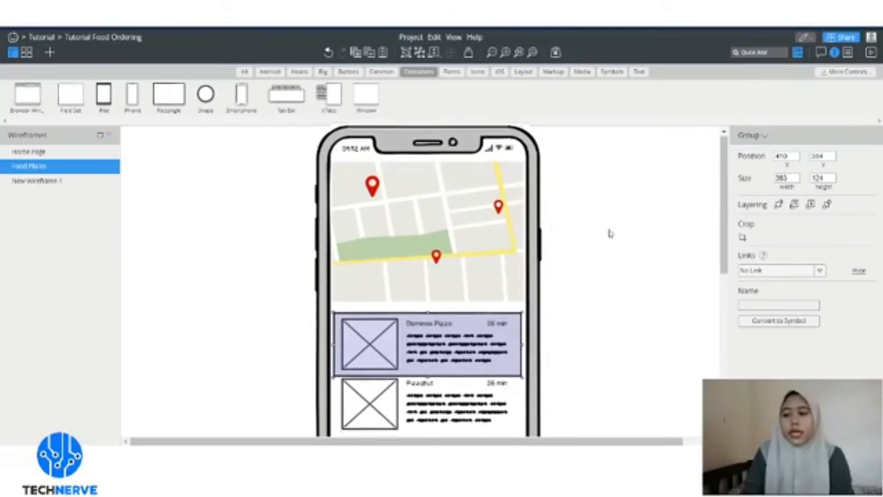
scroll(598, 240, "down", 3)
scroll(584, 246, "down", 2)
scroll(483, 249, "up", 5)
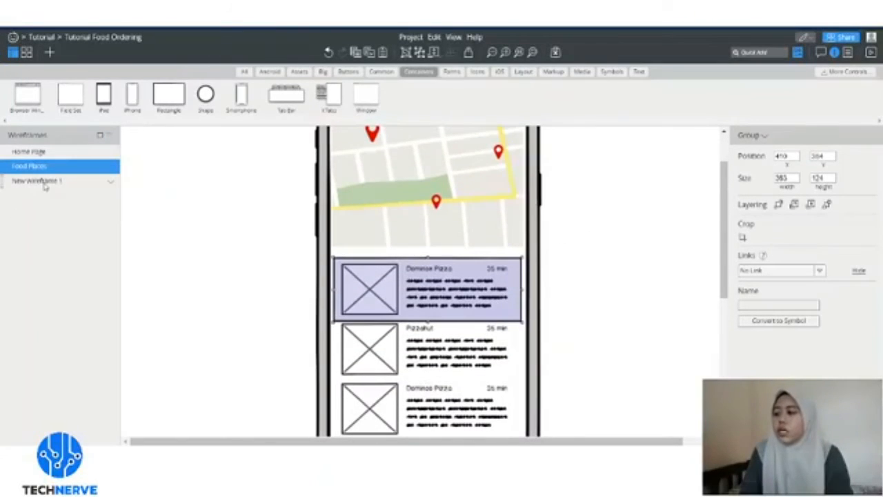
left_click(57, 153)
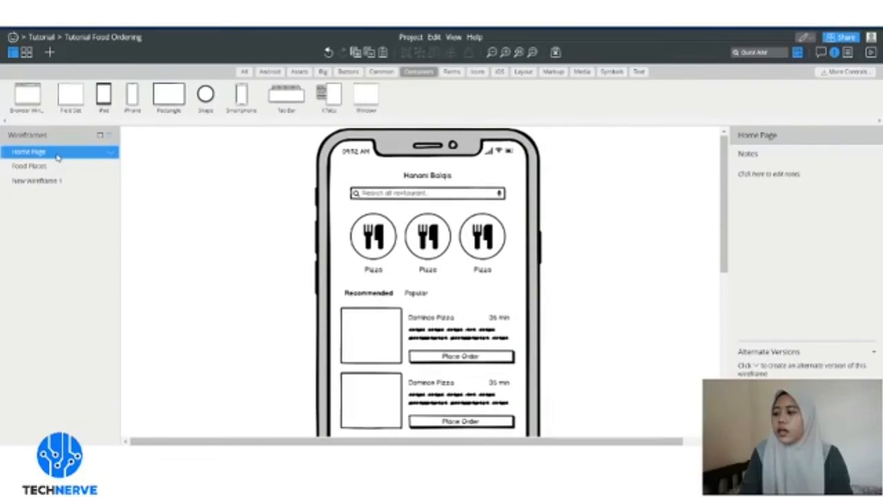
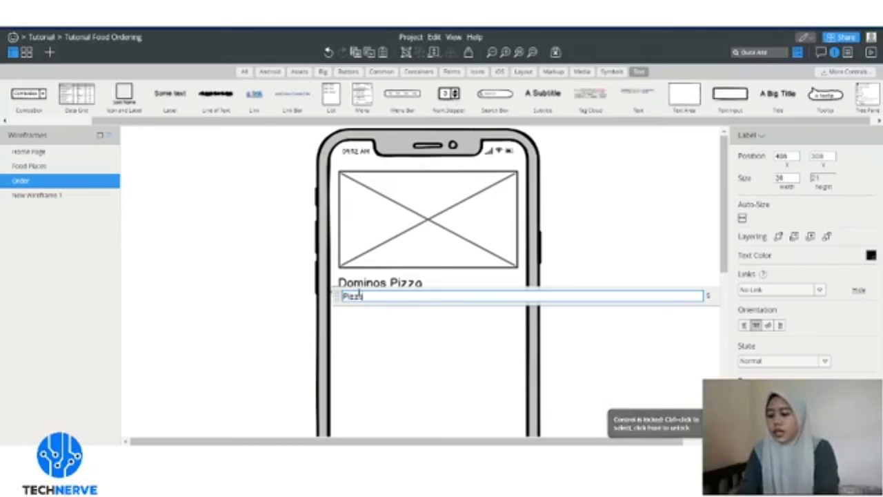
- Commit the small italic Pizza label and nudge it just under the Dominos Pizza title
left_click(393, 344)
left_click_drag(344, 293, 354, 301)
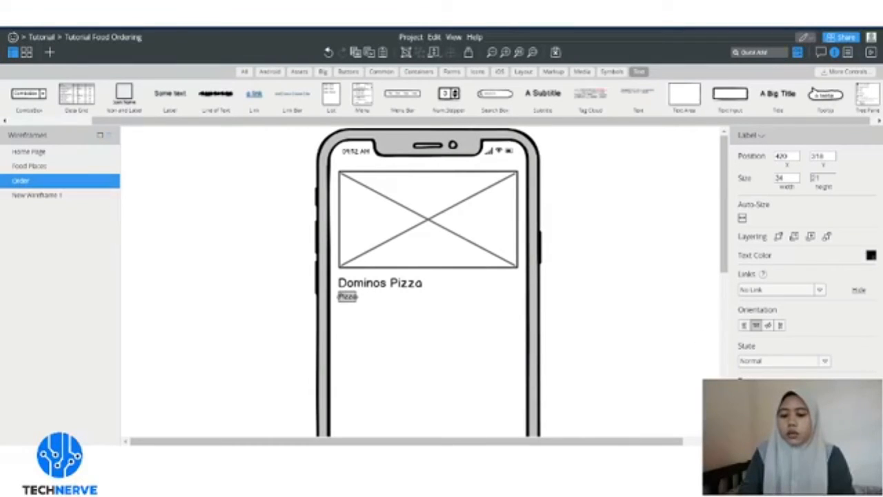
left_click(591, 293)
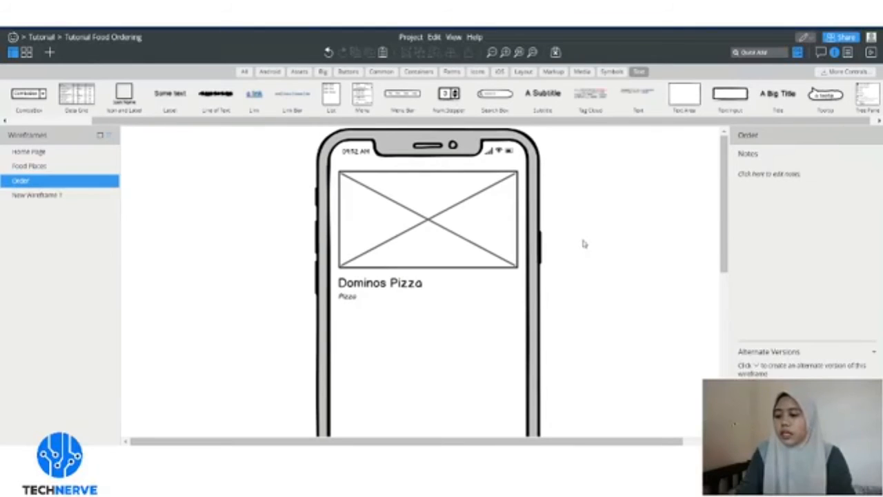
scroll(462, 312, "down", 2)
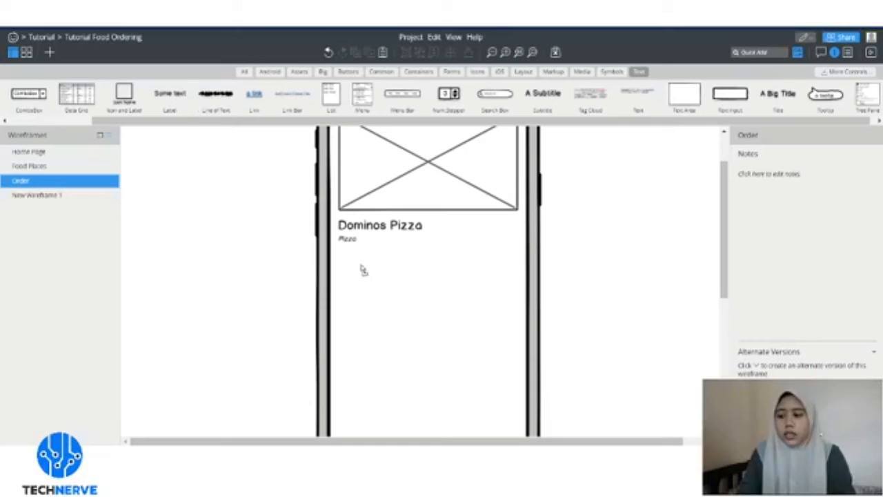
- Add a 'Type of Pizza' heading at font size 18, bold, aligned with the title
left_click_drag(358, 260, 358, 254)
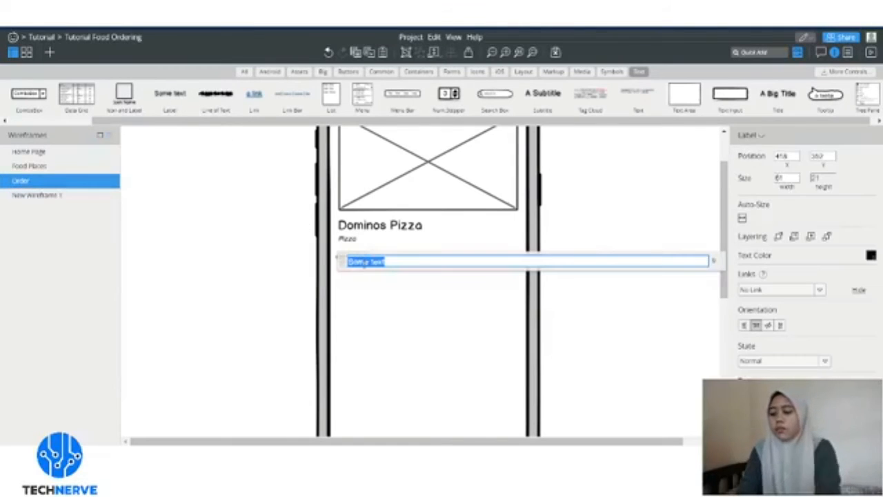
type("Type of Pizza")
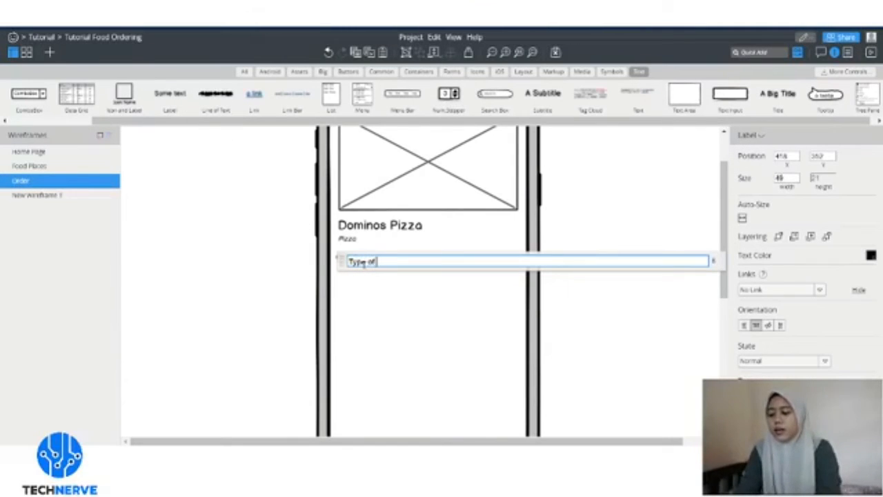
key("Return")
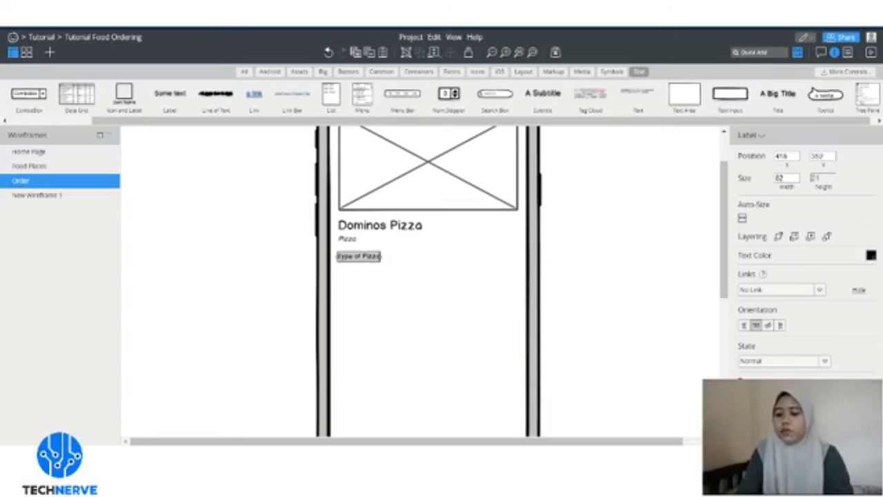
left_click(837, 396)
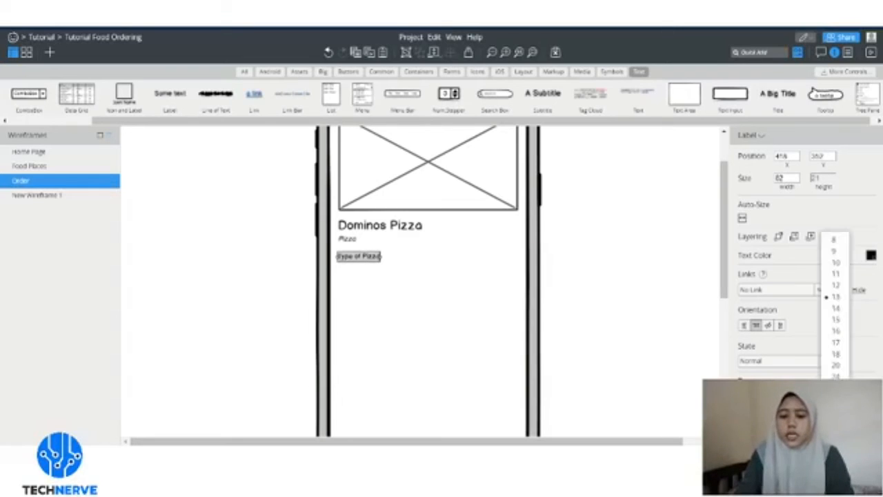
left_click(836, 355)
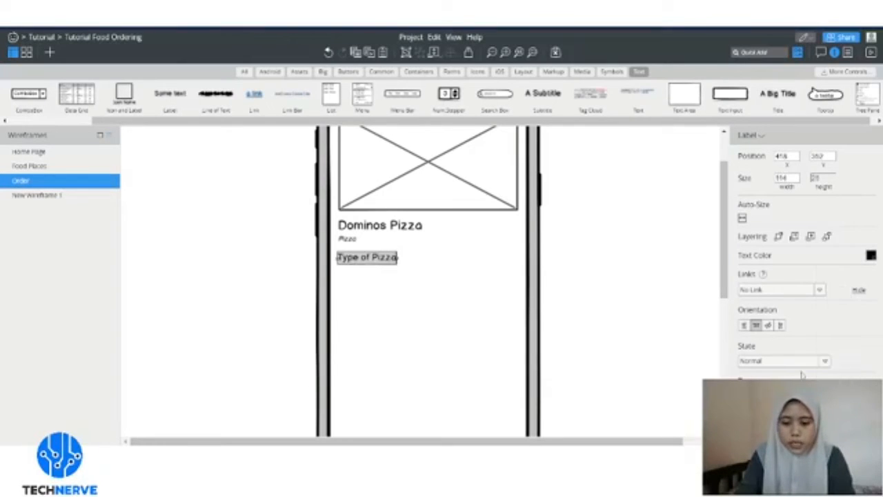
left_click(745, 396)
left_click_drag(371, 256, 374, 255)
left_click(384, 308)
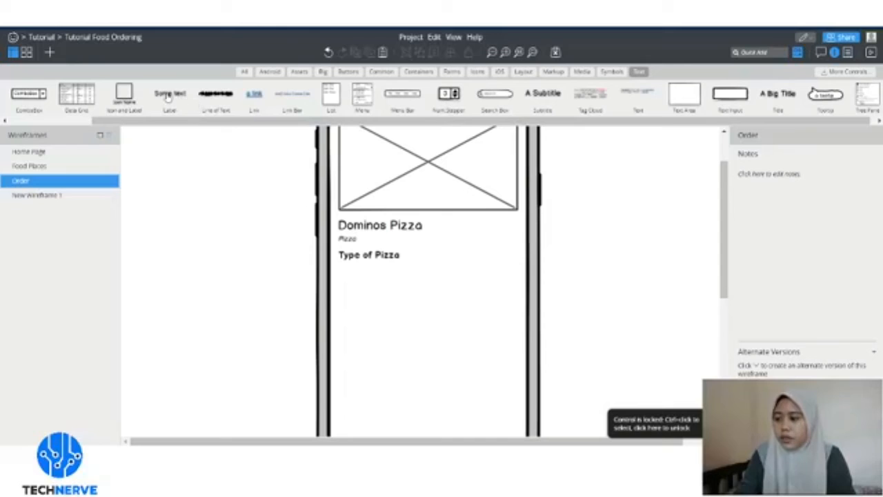
- Add a 'Hawaiian Chicken' item label below the heading, lined up with it
left_click_drag(167, 97, 351, 274)
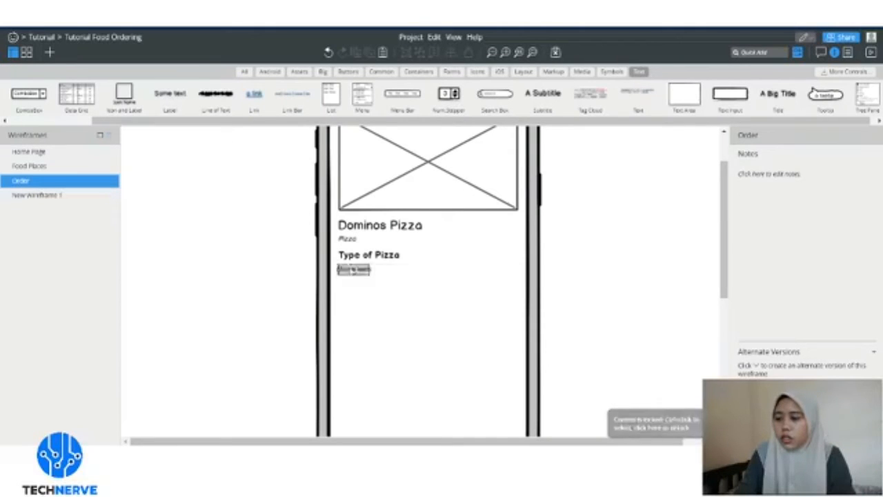
left_click(382, 317)
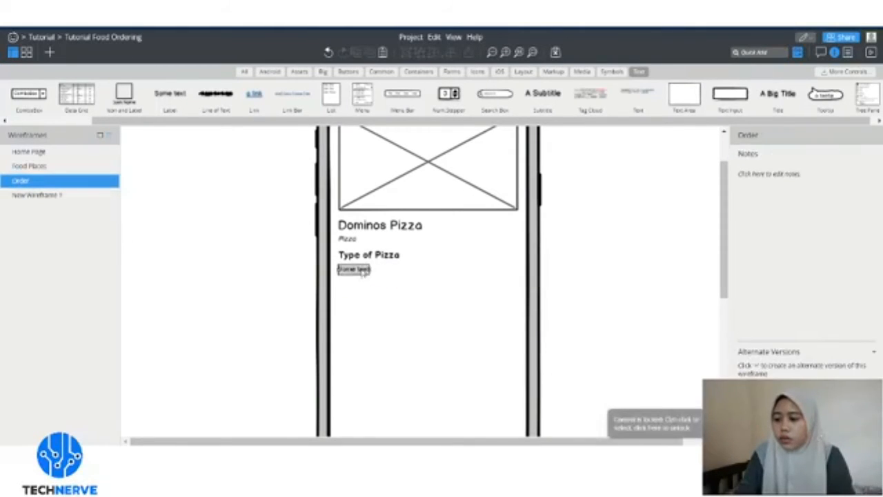
double_click(360, 270)
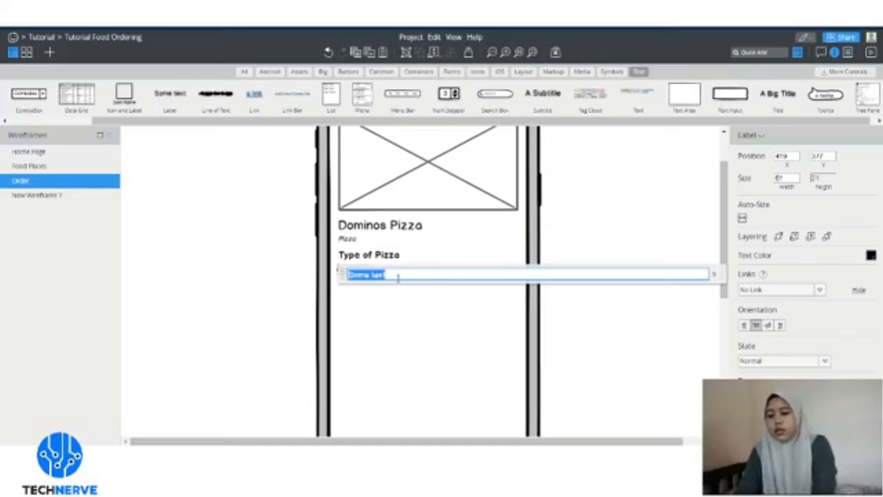
key("Return")
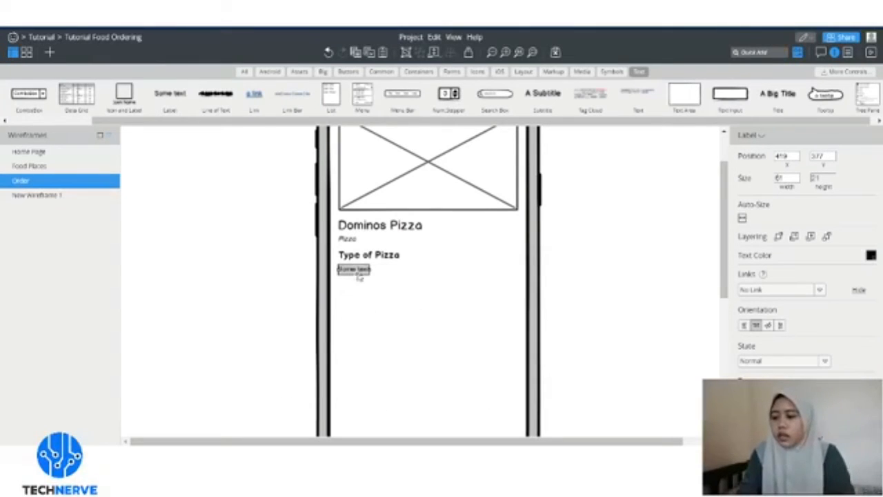
left_click_drag(359, 276, 363, 278)
double_click(359, 274)
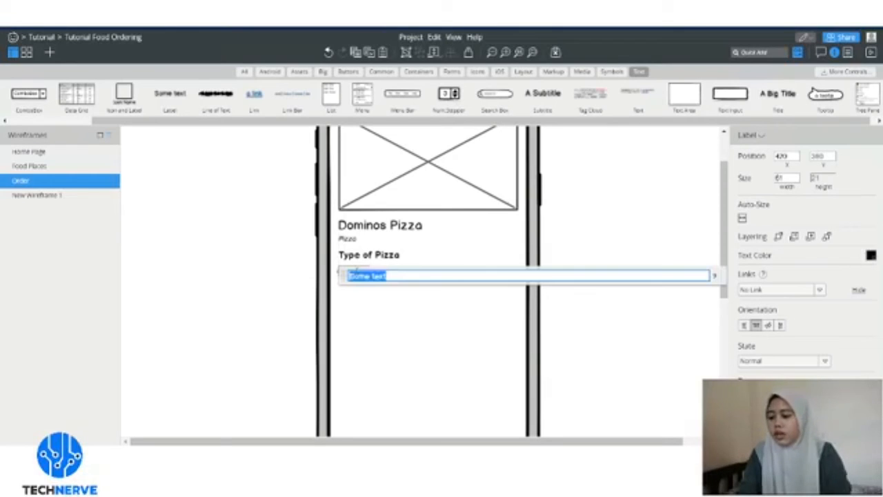
type("Hawaiian")
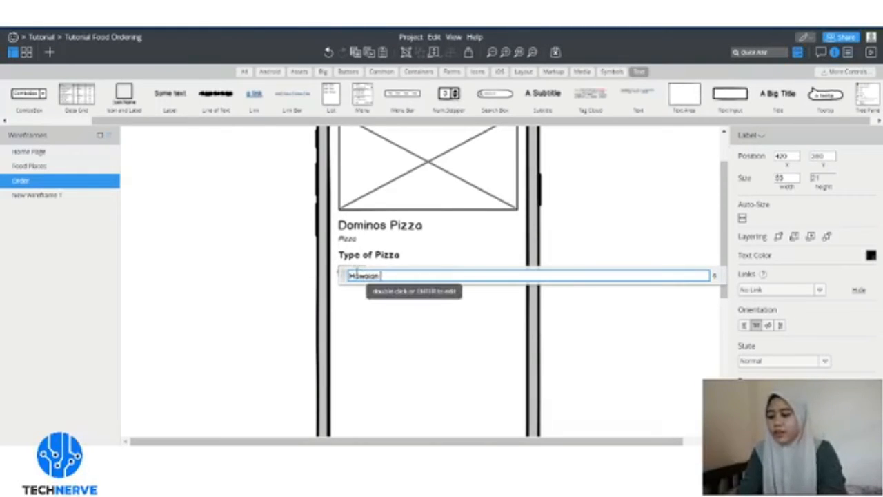
type(" Chick")
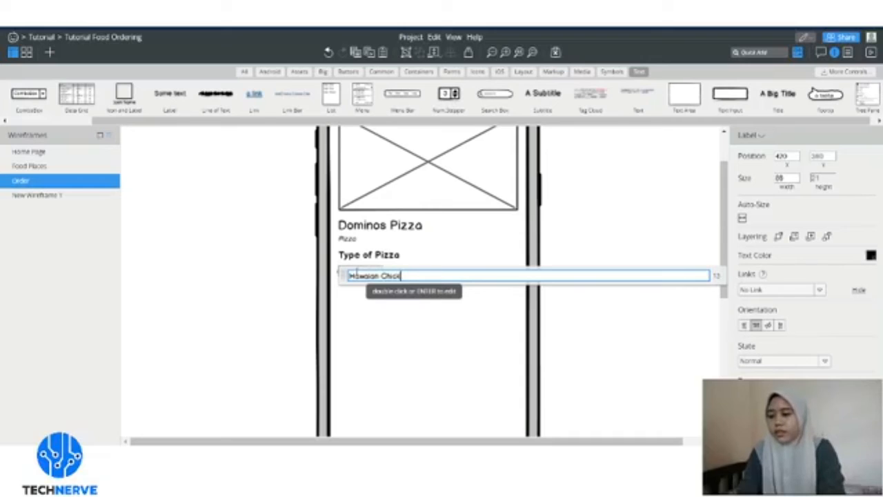
type("en")
left_click(301, 281)
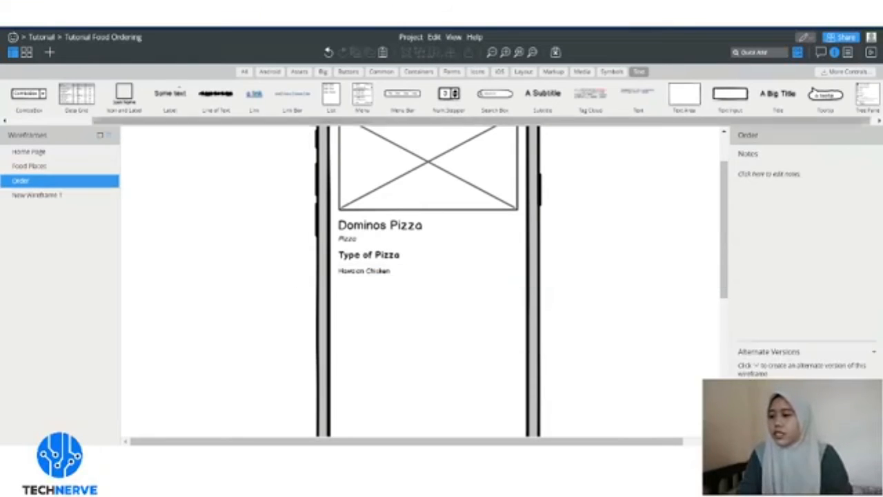
- Duplicate the item label as an 'RM5' price at the right end of the row
left_click_drag(364, 271, 501, 276)
double_click(496, 273)
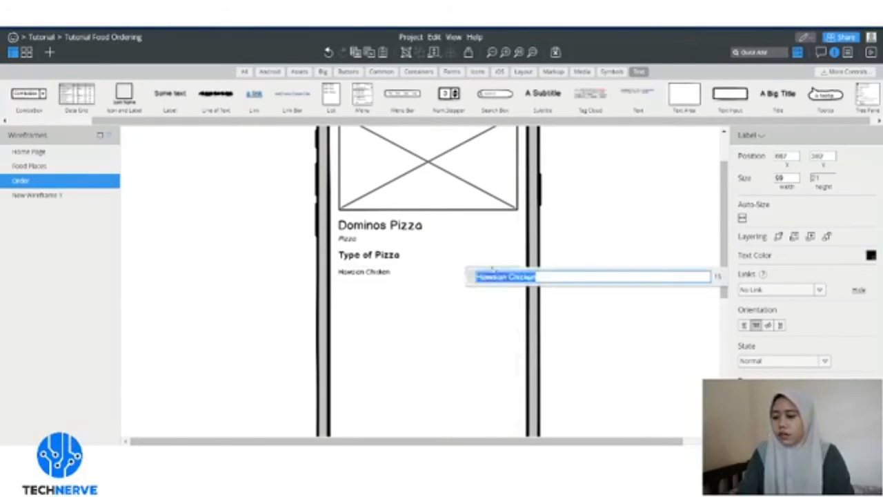
type("RM5")
key("Return")
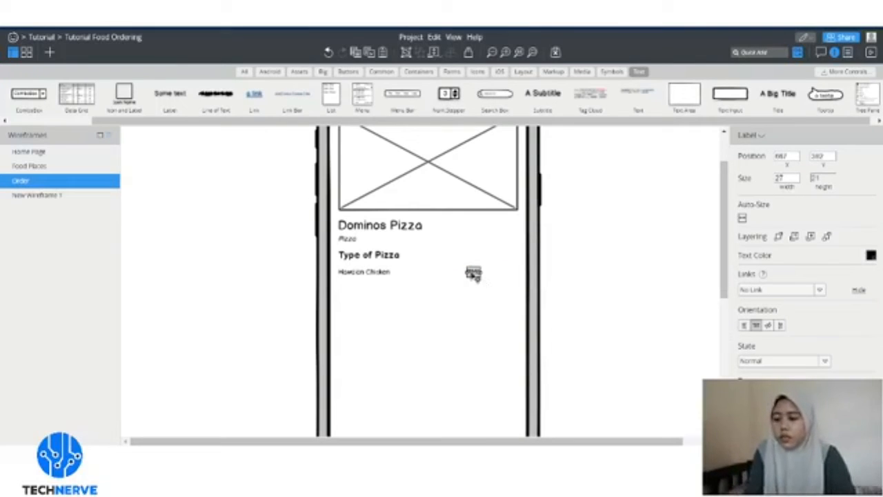
left_click_drag(473, 274, 508, 276)
- Add a horizontal rule from the Forms library under the Hawaiian Chicken row
left_click(504, 291)
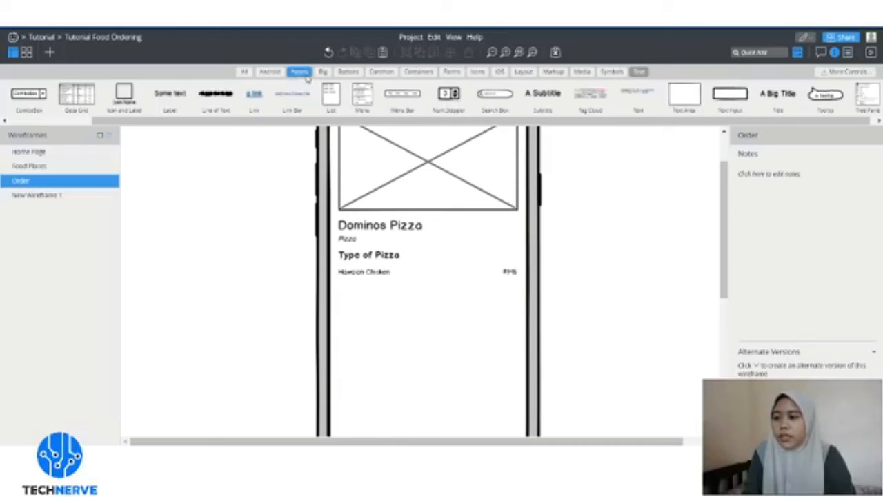
left_click(388, 72)
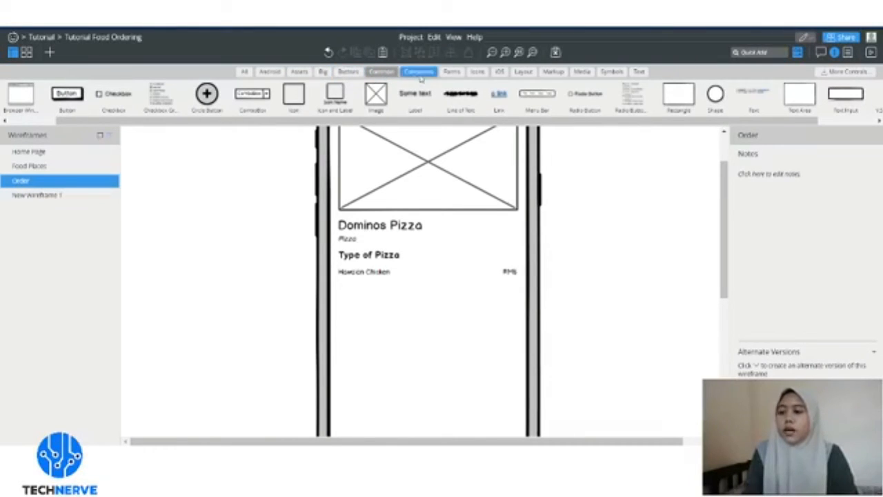
left_click(349, 72)
left_click(412, 73)
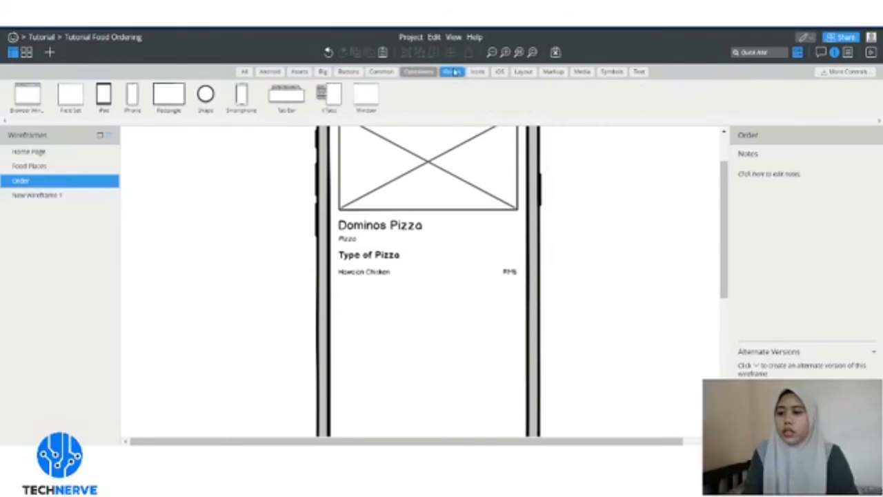
left_click(453, 73)
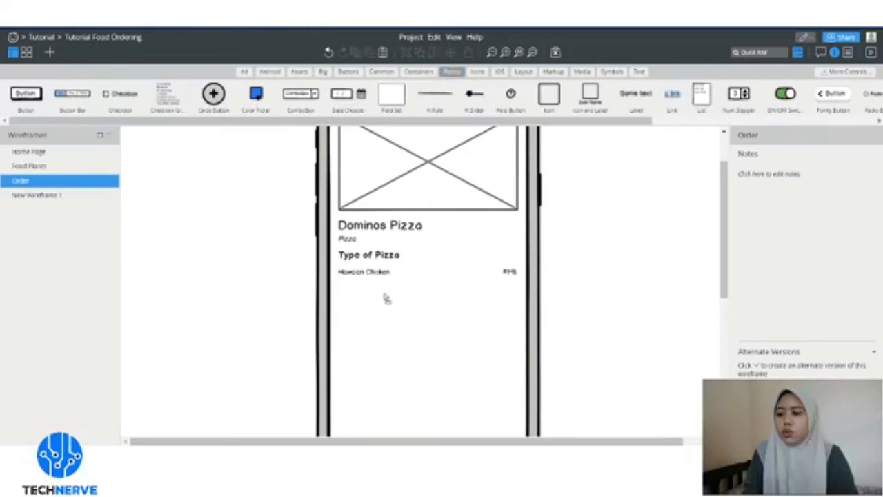
left_click_drag(366, 292, 324, 268)
- Paste the row twice to stack three Hawaiian Chicken RM5 rows with dividers
key("ctrl+c")
key("ctrl+v")
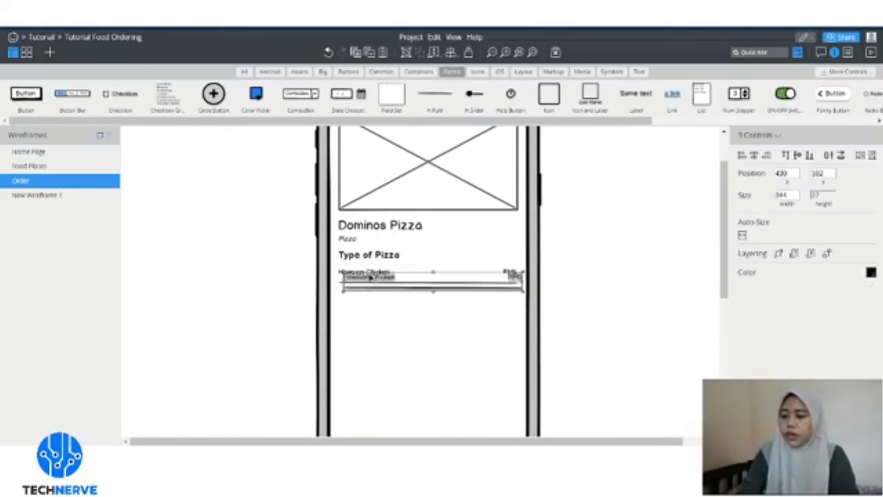
left_click_drag(375, 282, 372, 330)
key("ctrl+v")
left_click(403, 359)
scroll(403, 358, "down", 2)
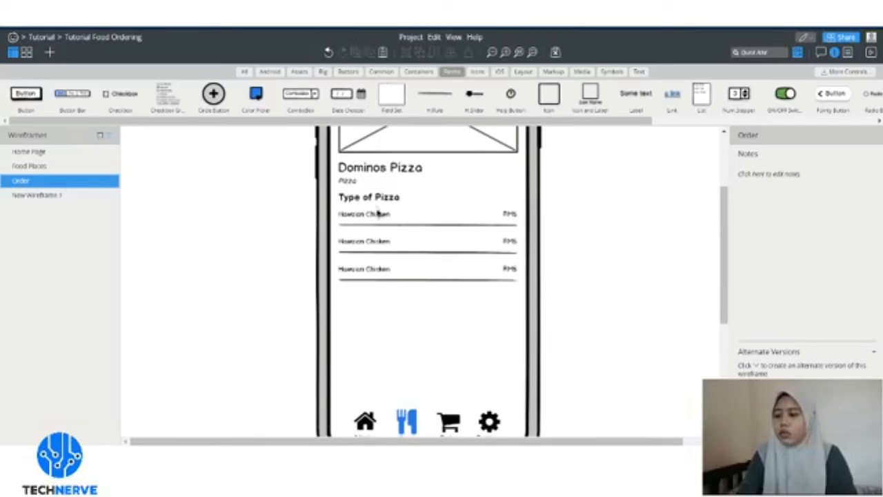
left_click_drag(379, 202, 379, 206)
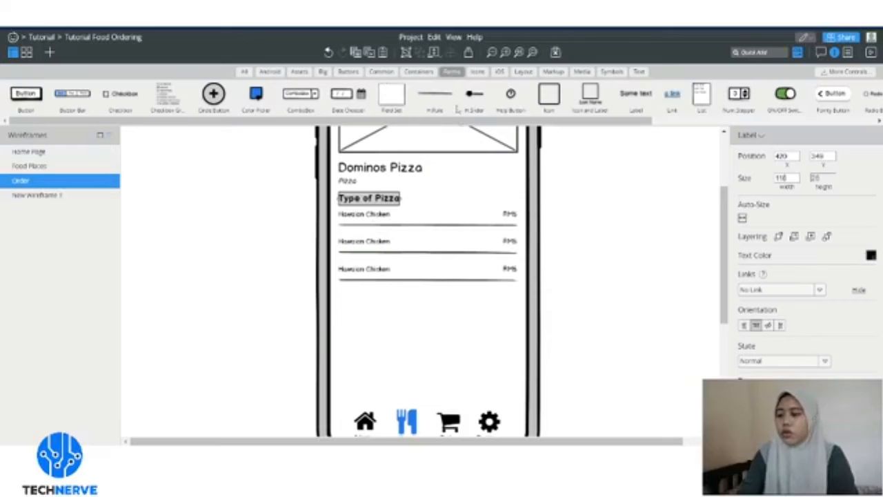
left_click(638, 72)
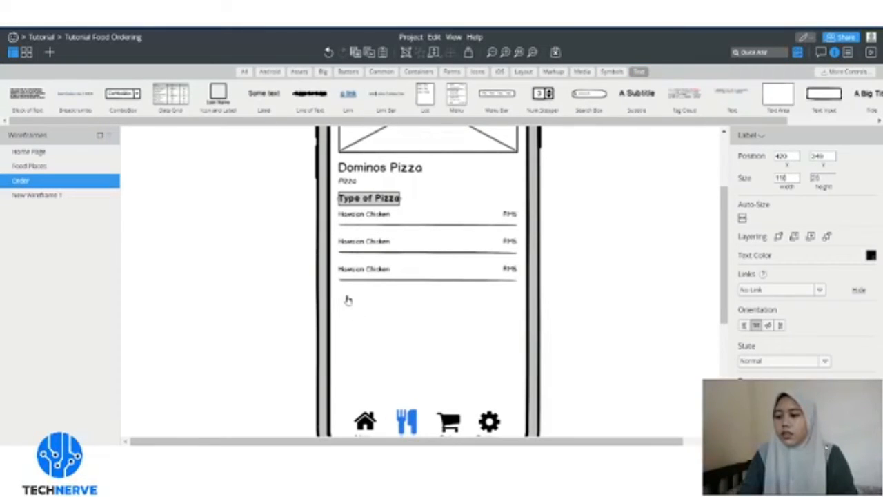
- Add a 'Beverages' heading below the pizza list at font size 18, bold
left_click_drag(348, 300, 347, 300)
type("Beverages")
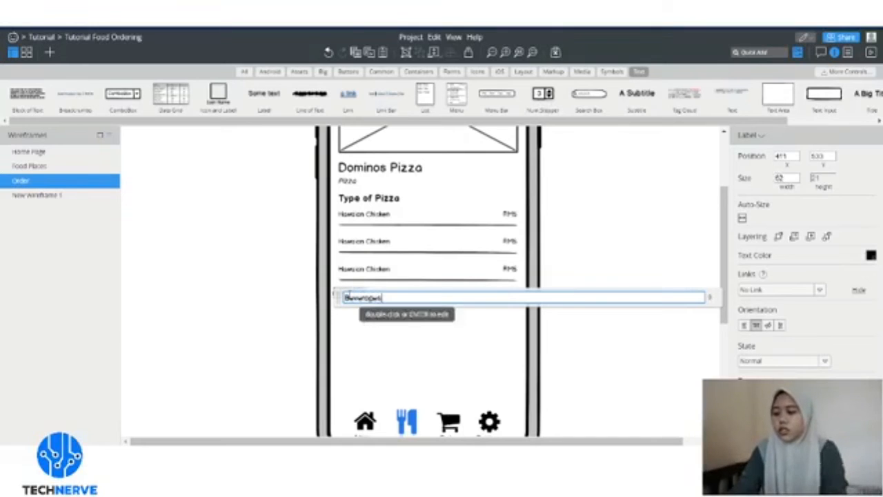
left_click(367, 339)
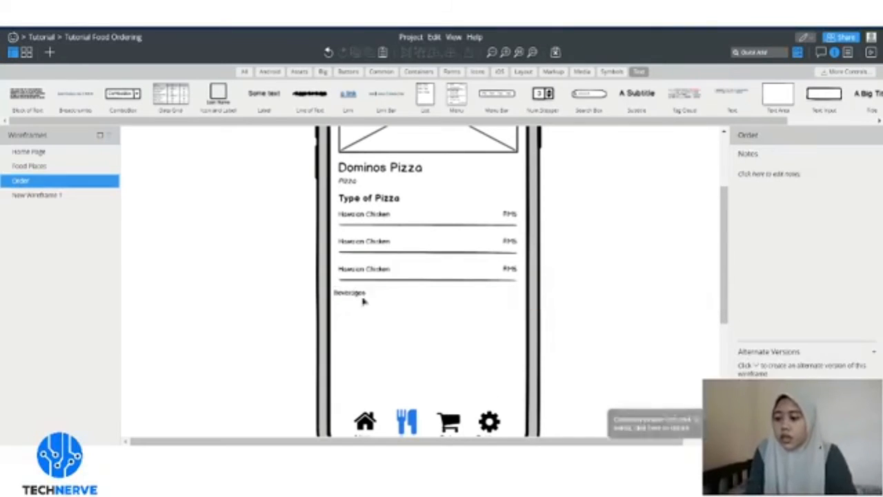
left_click(363, 299)
left_click_drag(370, 297, 365, 299)
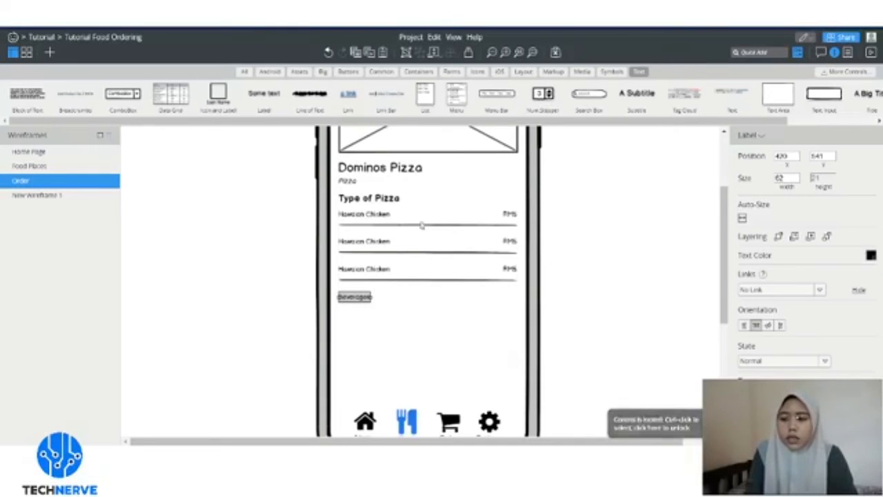
left_click(843, 396)
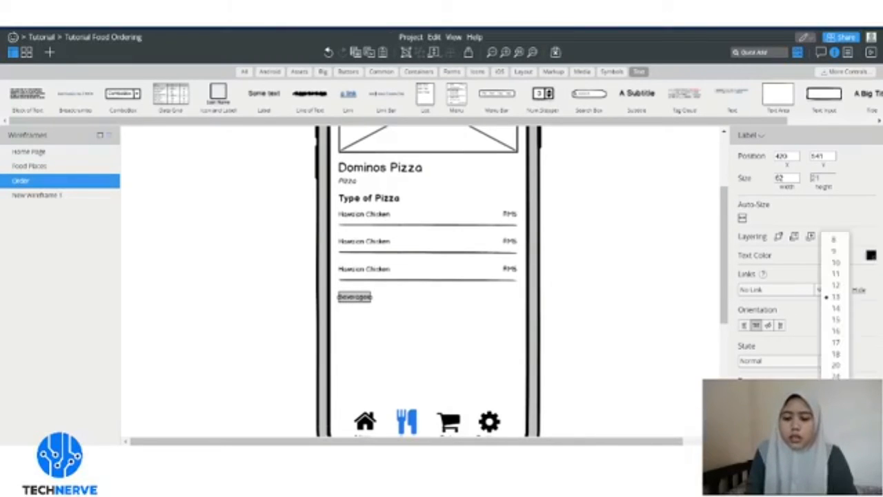
left_click(837, 353)
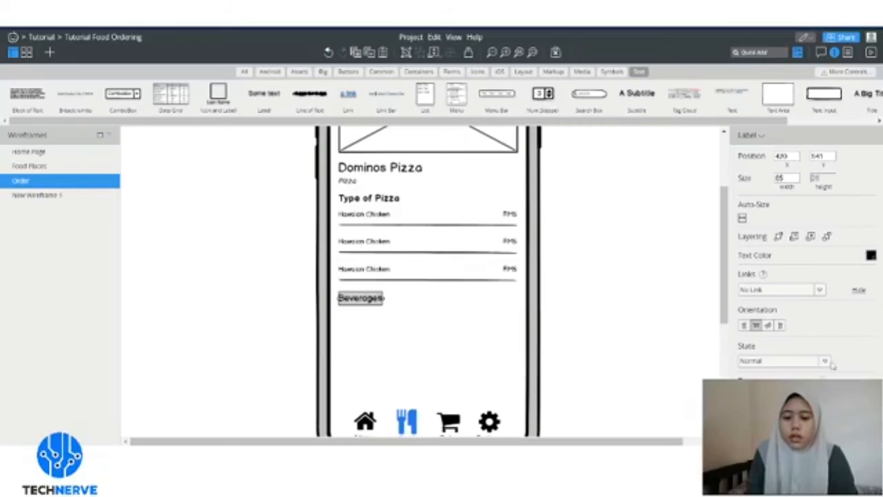
left_click(745, 396)
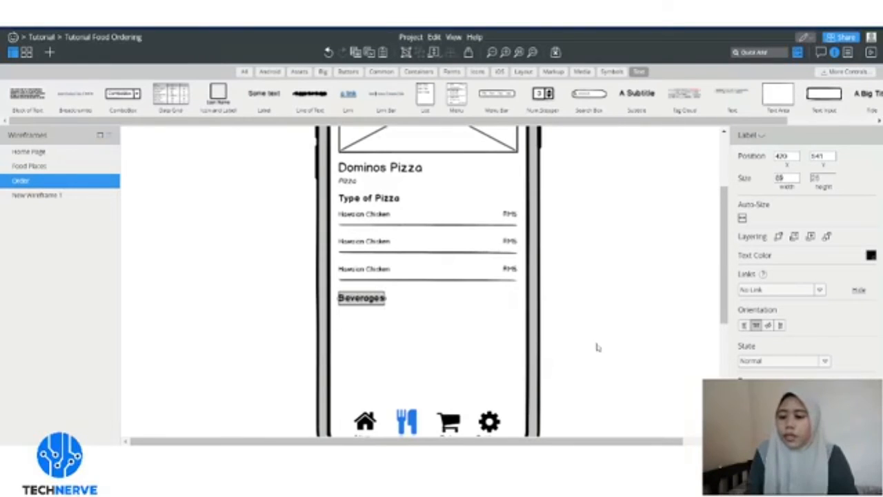
- Copy the three Hawaiian Chicken rows to sit beneath the Beverages heading
left_click(436, 314)
mouse_move(560, 283)
left_mouse_down()
mouse_move(324, 234)
mouse_move(300, 207)
left_mouse_up()
left_click_drag(350, 230, 383, 322)
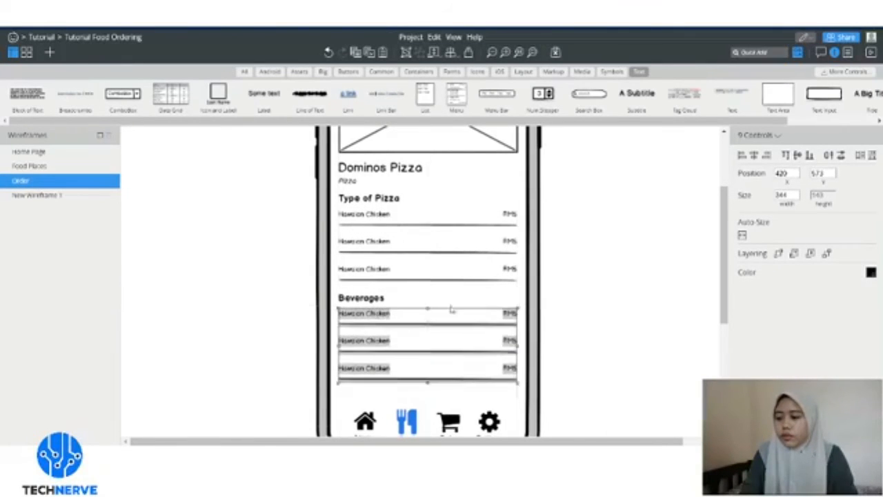
- Retype the copied Hawaiian Chicken labels under Beverages as Teh o, Pepsi and Coca Cola
left_click(594, 283)
left_click(352, 315)
double_click(399, 316)
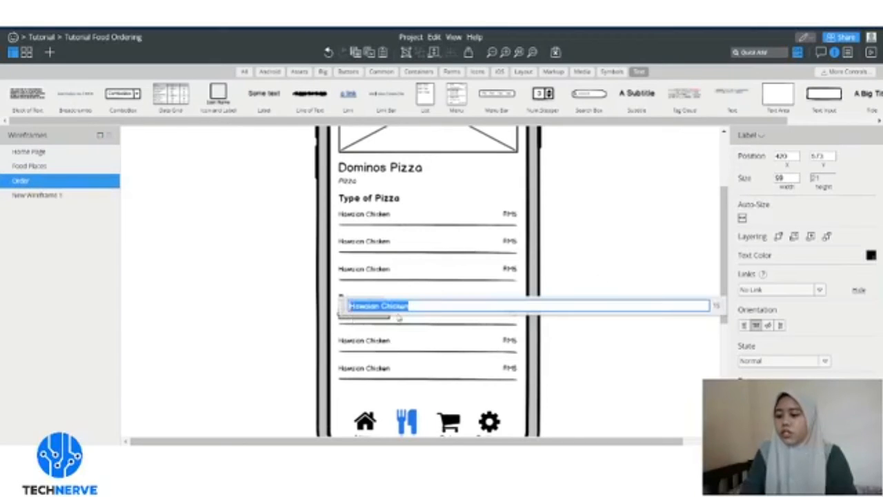
type("Tea")
type(" o")
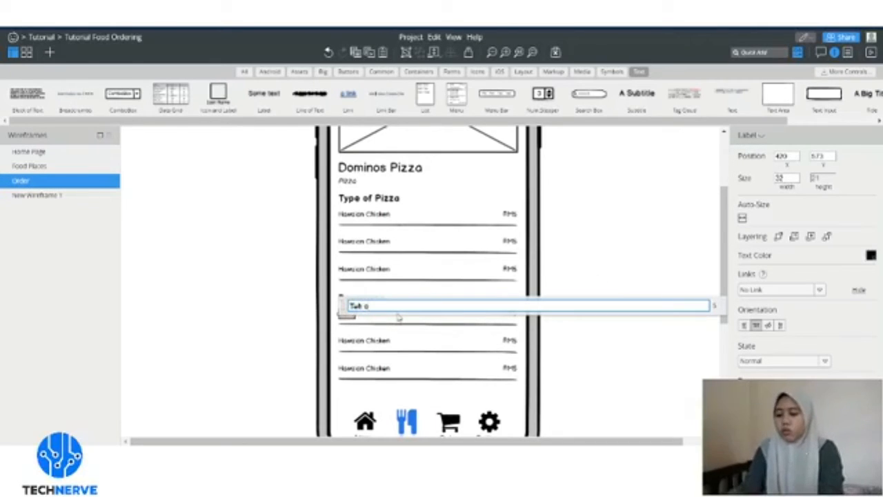
key("Return")
left_click(375, 345)
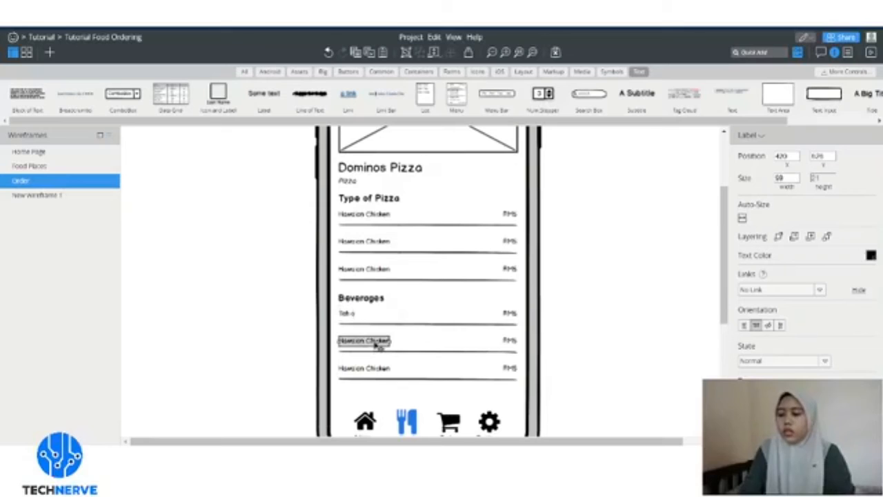
double_click(375, 345)
type("Pepsi")
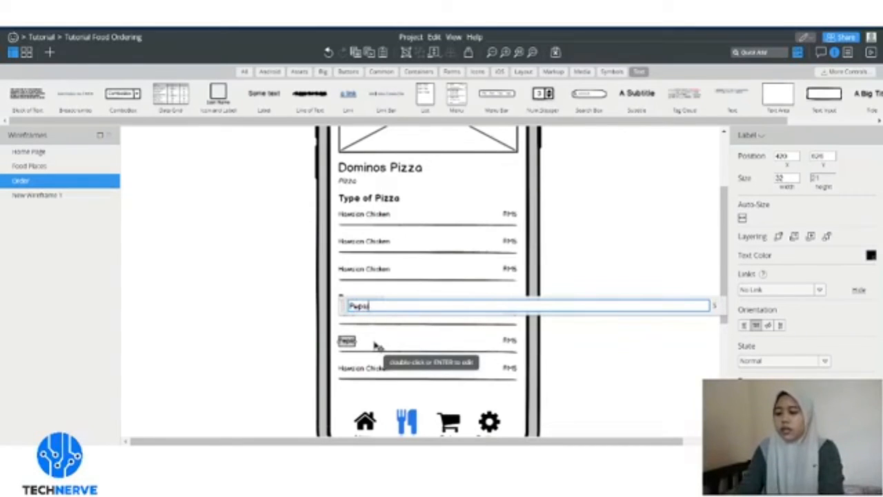
key("Return")
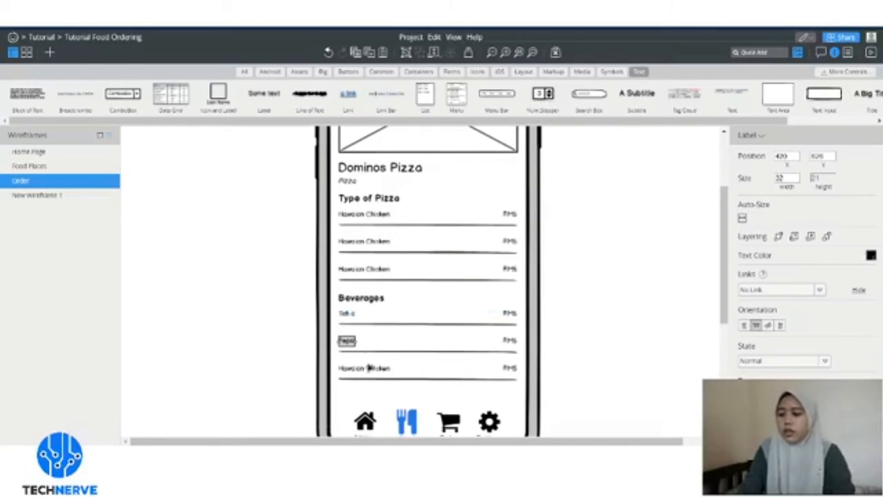
left_click(371, 370)
double_click(373, 370)
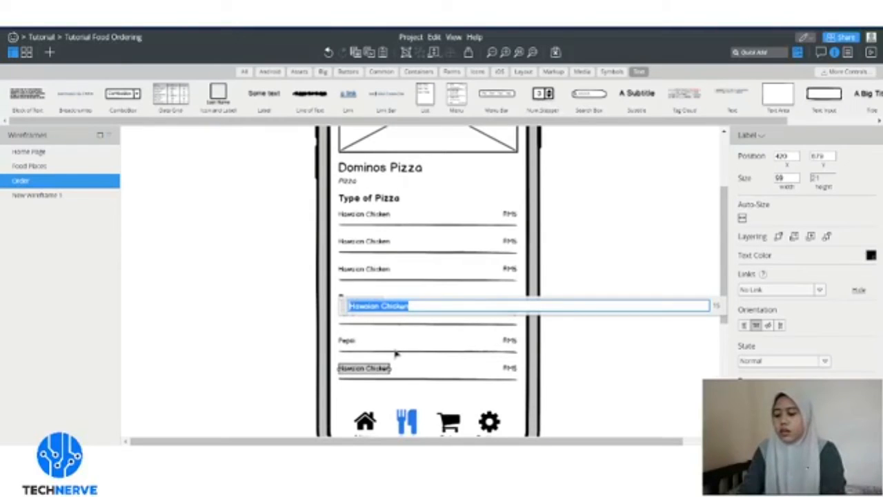
key("BackSpace")
type("Coca")
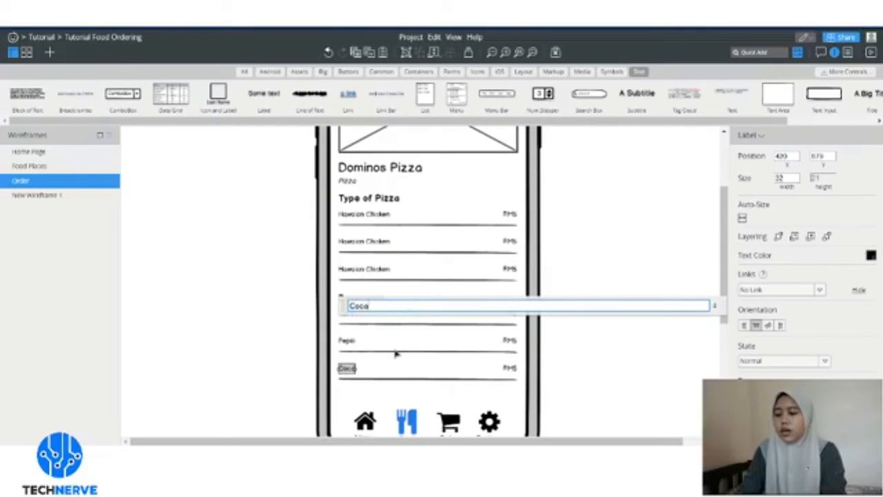
type(" Cola")
key("Return")
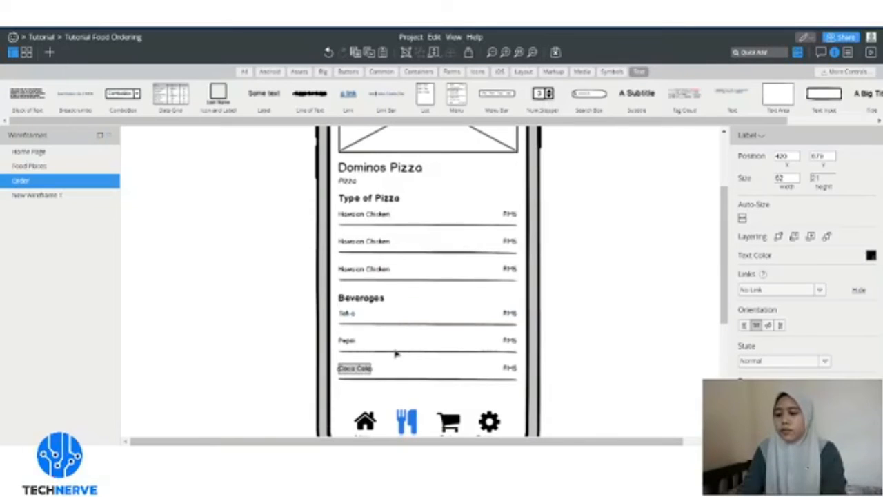
- Change the Teh o price to RM5.00 and shift it left to fit the row
left_click(511, 335)
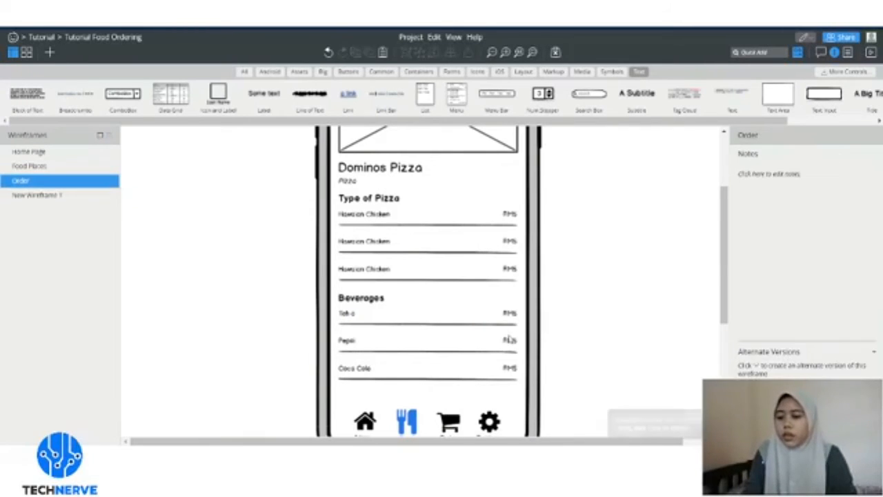
left_click(510, 368)
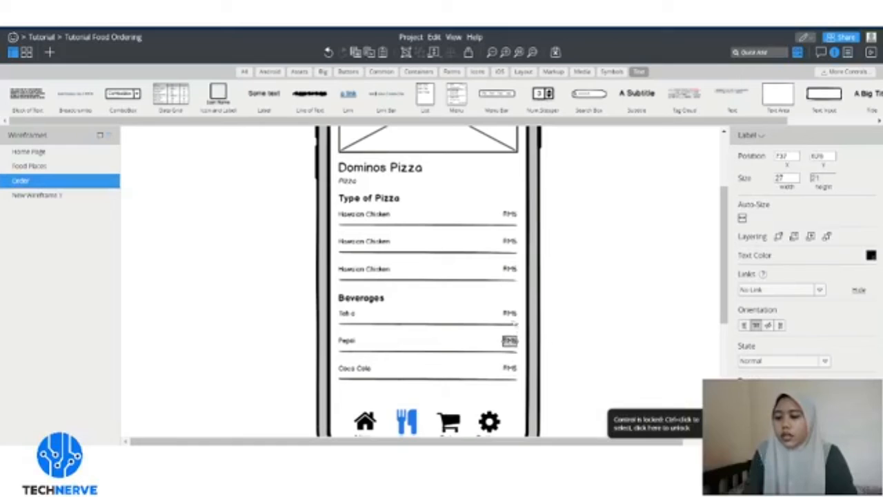
double_click(510, 314)
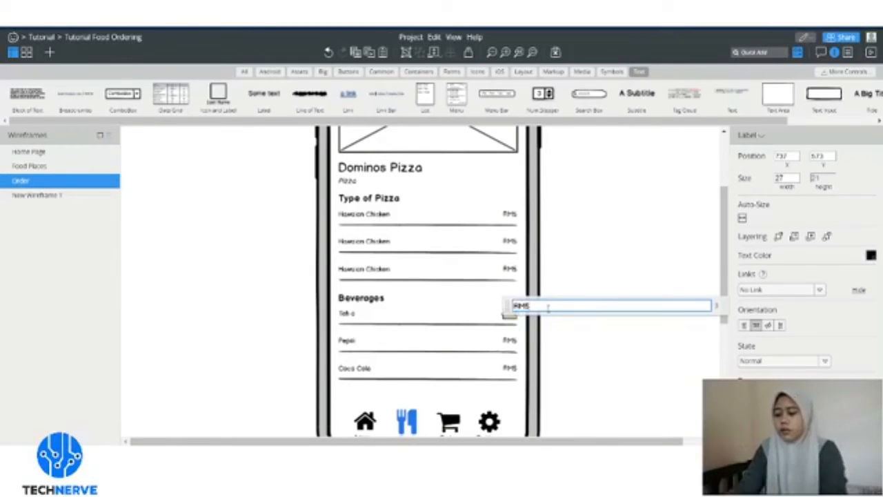
type(".00")
key("Return")
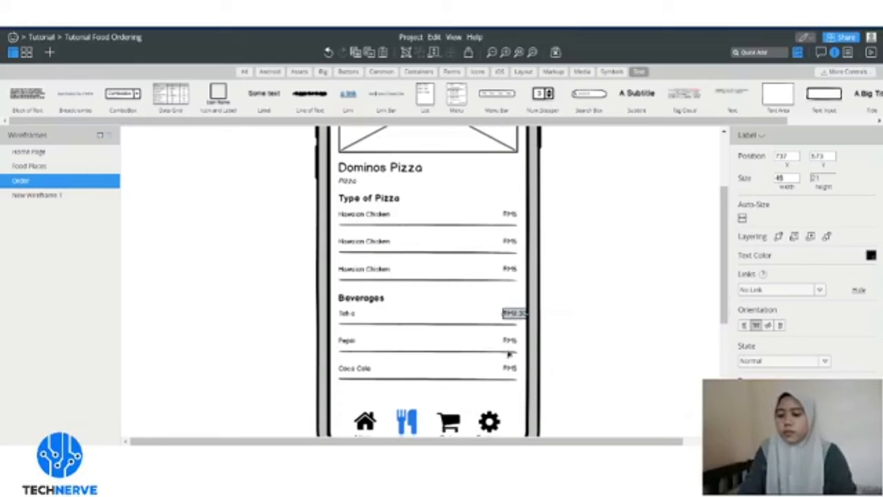
left_click_drag(513, 315, 503, 315)
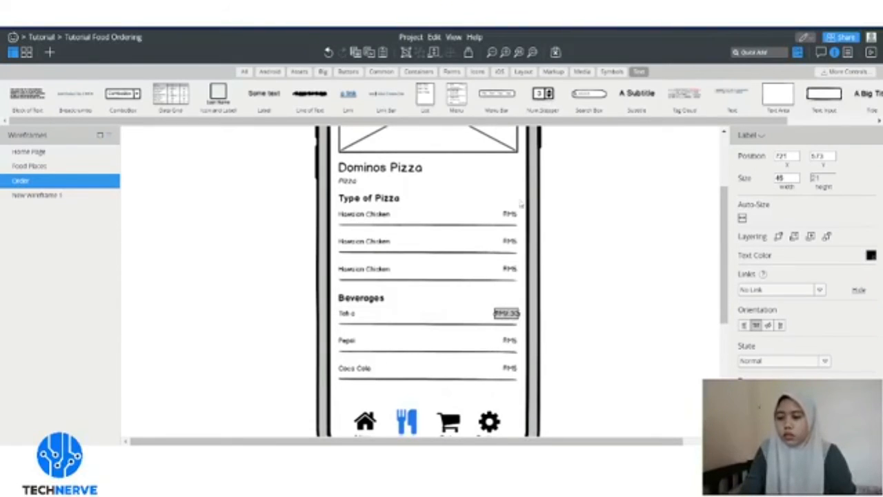
- Set the Pepsi and Coca Cola prices to RM3.20, aligned with the Teh o price
left_click(510, 342)
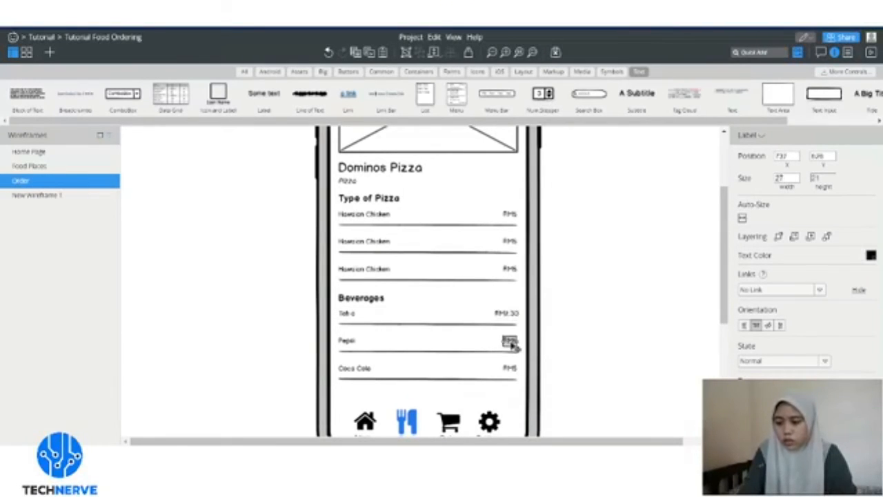
double_click(511, 343)
key("Left")
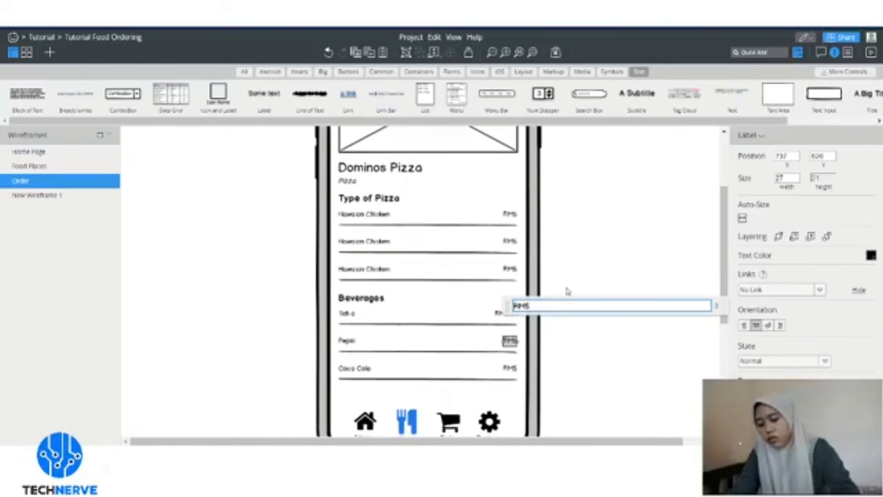
key("BackSpace")
type("3.20")
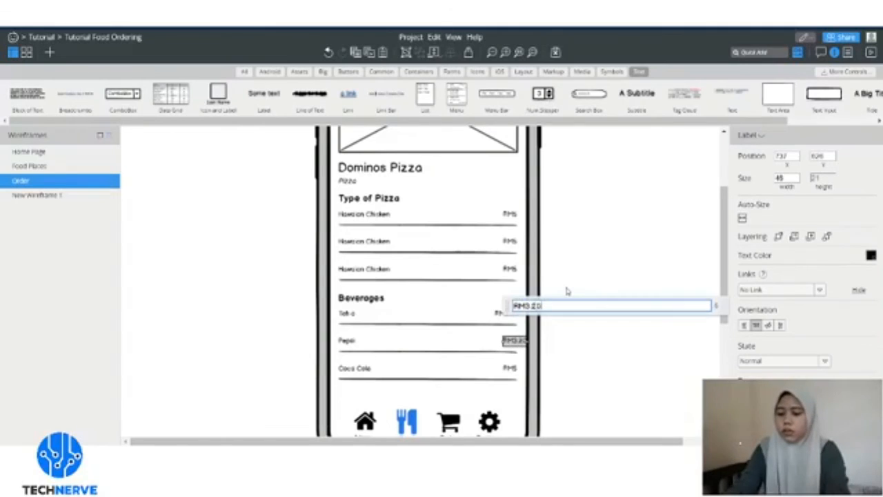
key("Return")
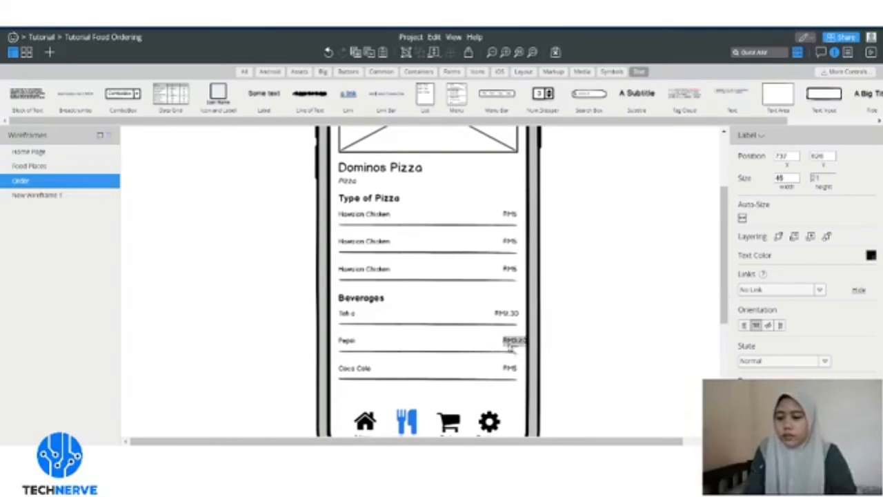
left_click_drag(515, 342, 505, 348)
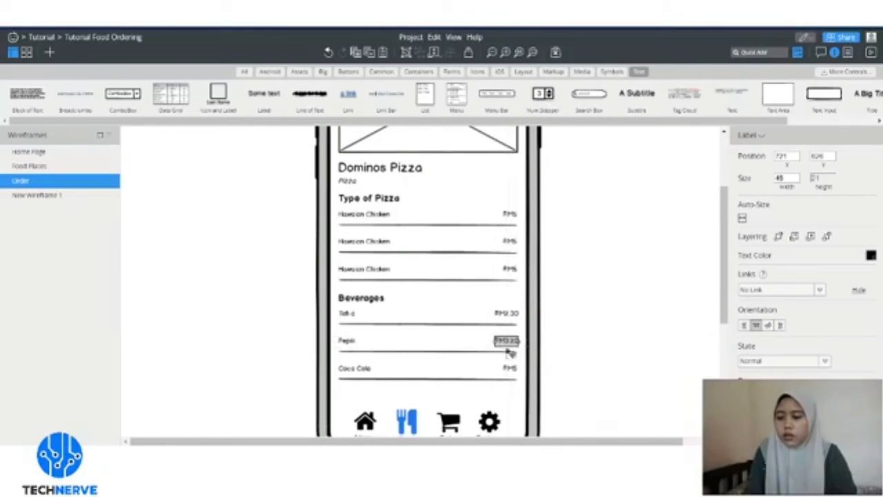
left_click(512, 369)
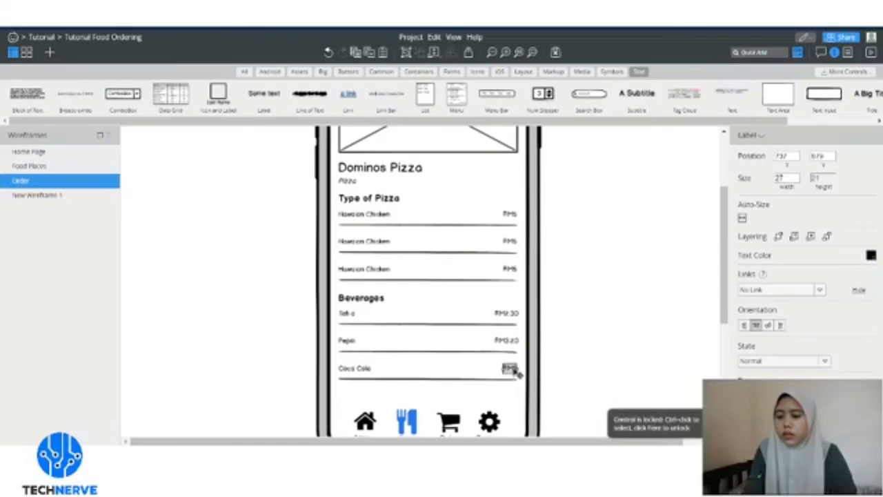
double_click(517, 372)
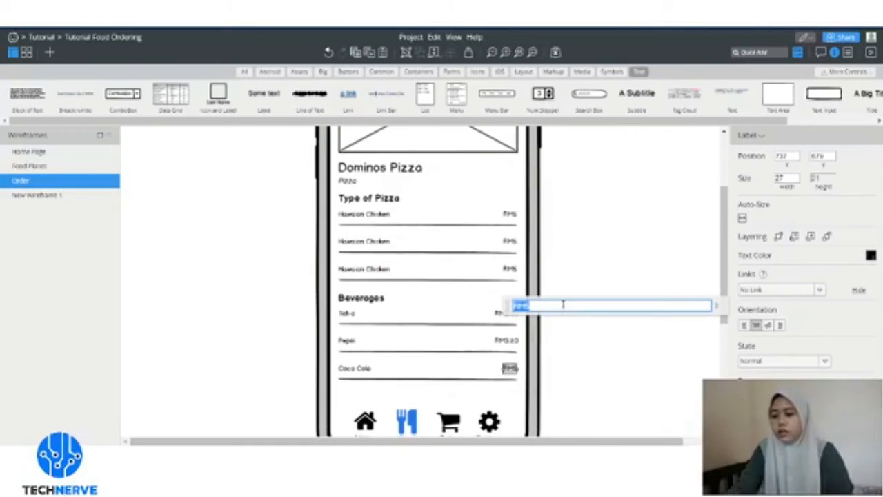
type("RM")
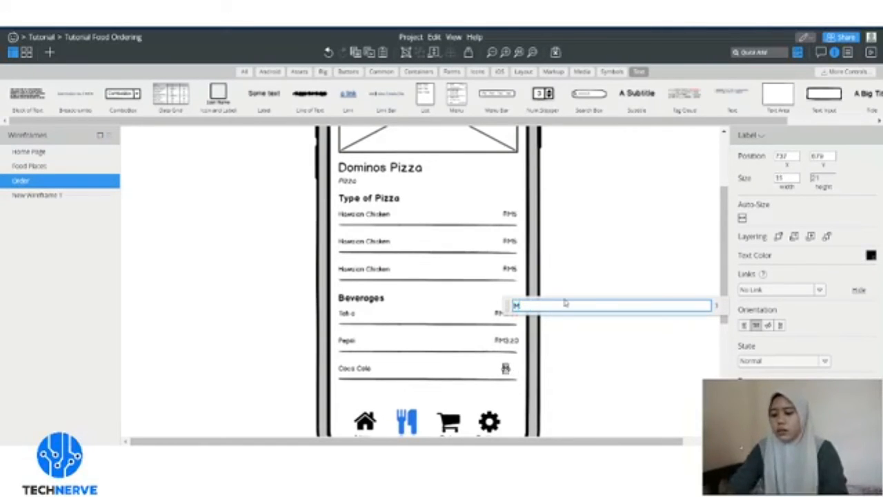
type("3.20")
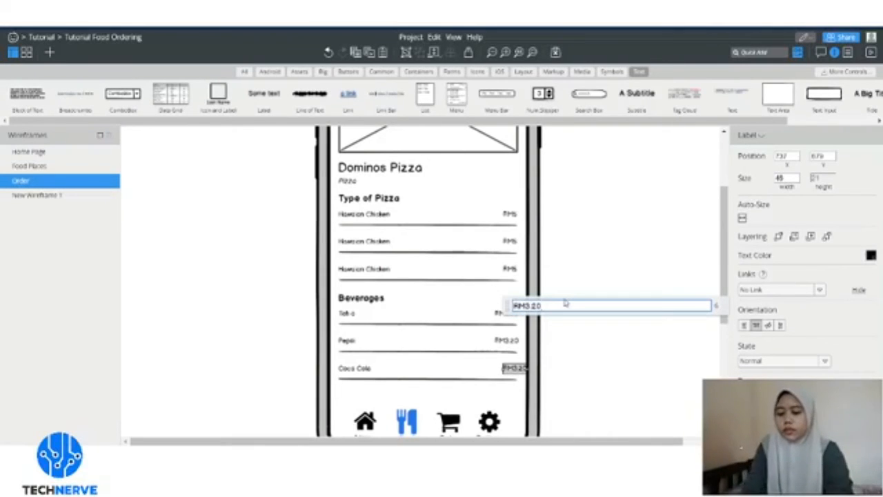
key("Return")
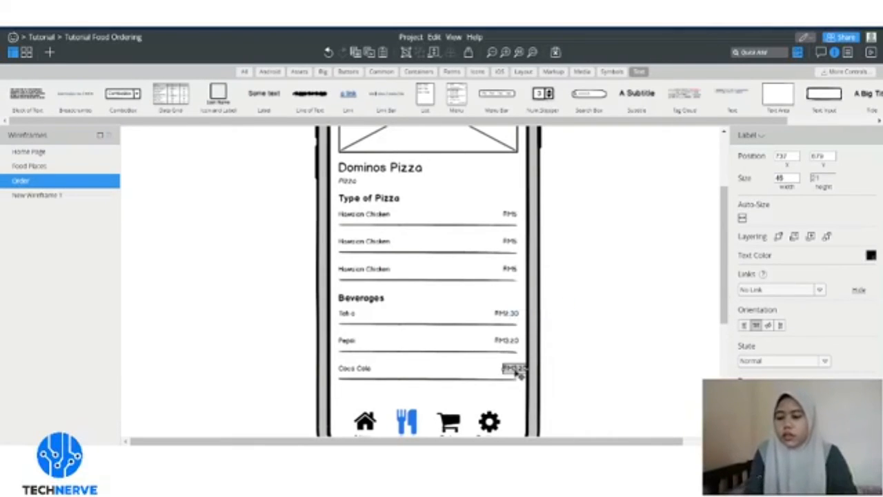
left_click_drag(519, 372, 504, 371)
- Delete the divider line under the Coca Cola row so the Beverages list ends cleanly
left_click(566, 286)
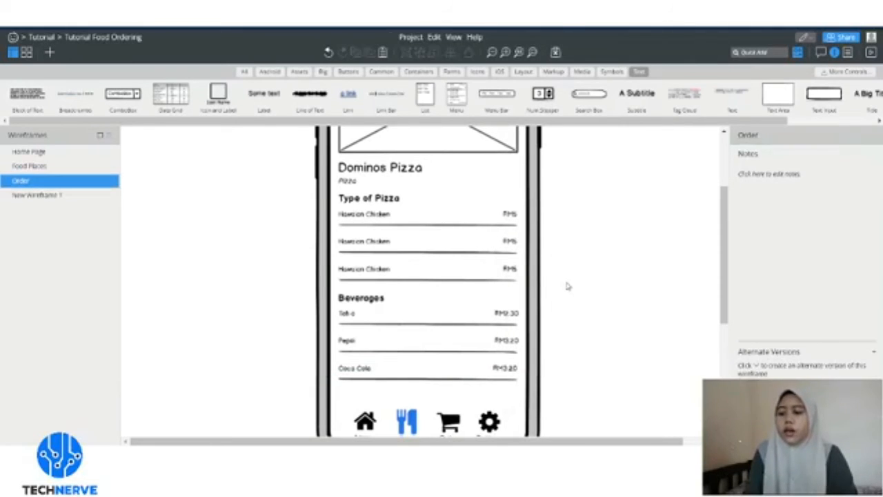
scroll(579, 314, "up", 3)
scroll(570, 300, "down", 3)
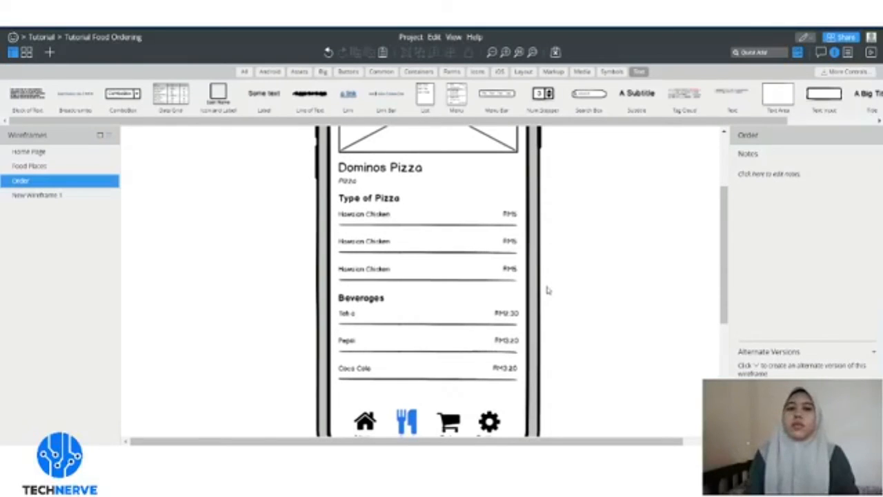
left_click(452, 379)
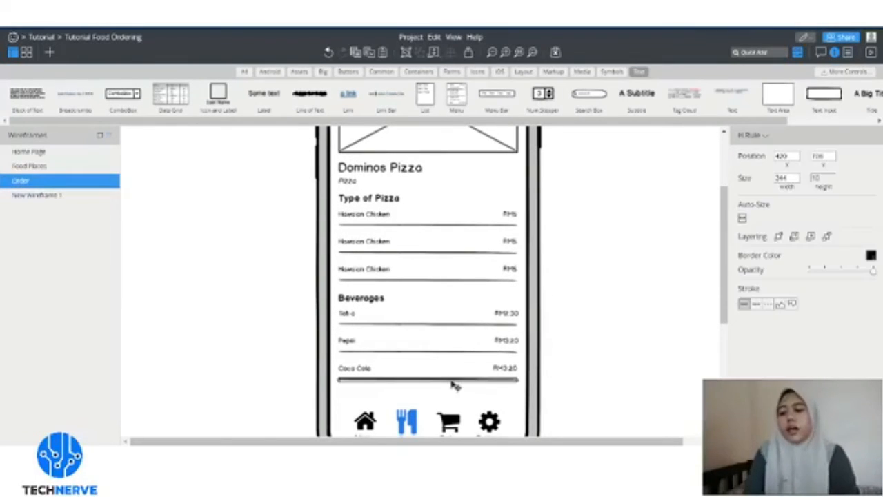
key("Delete")
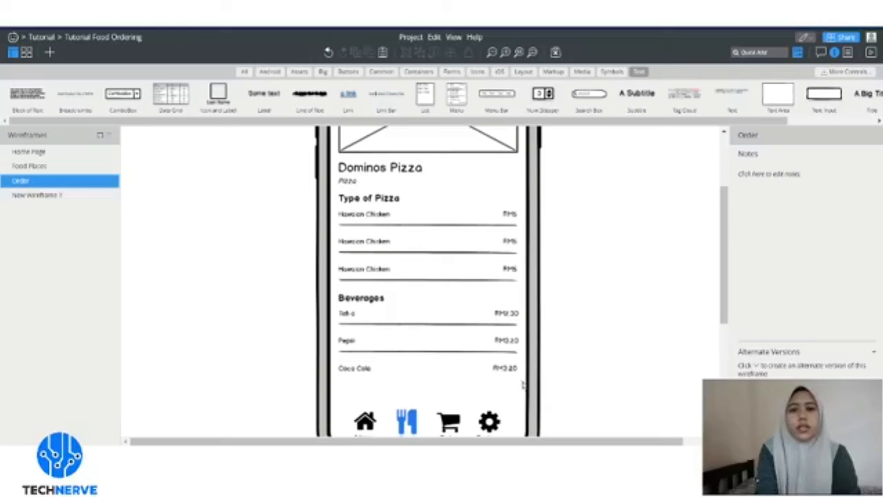
scroll(526, 390, "down", 2)
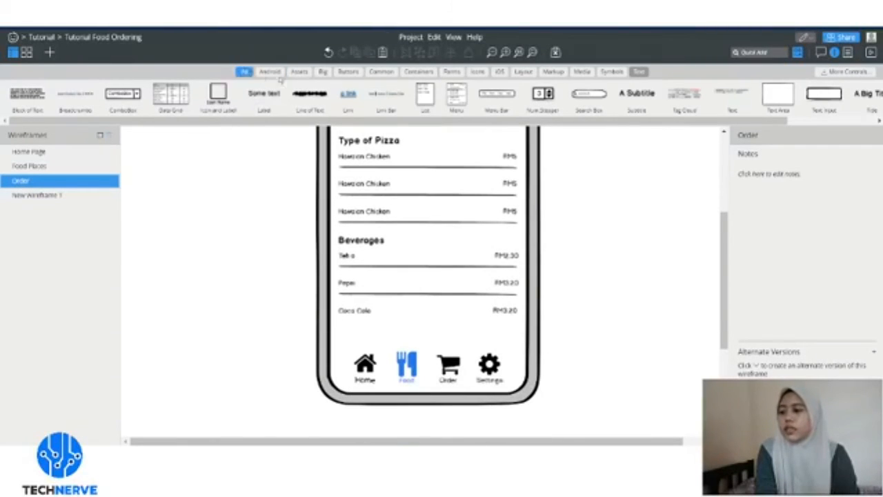
- Place a Button below the Coca Cola row and make it taller
left_click(349, 71)
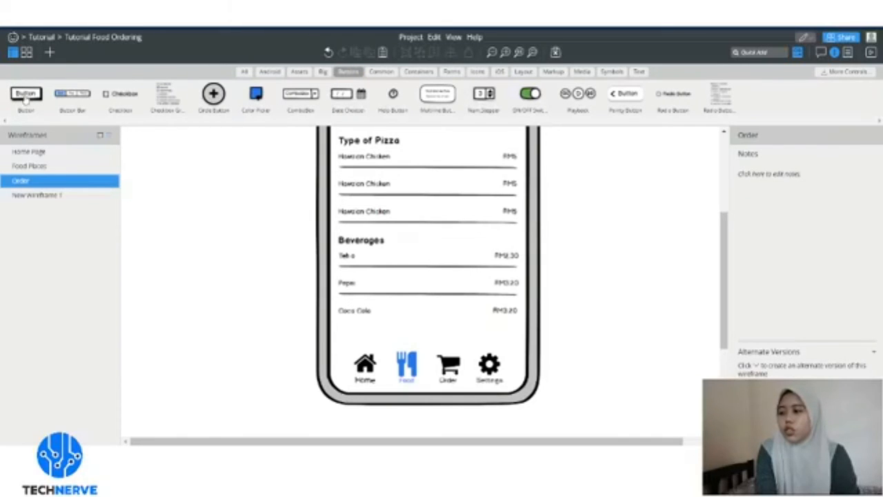
left_click_drag(357, 327, 511, 338)
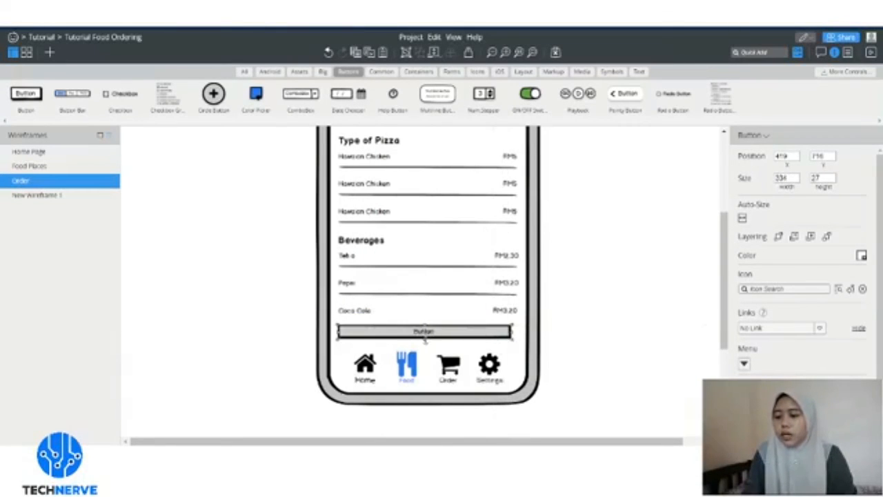
left_click_drag(424, 337, 427, 348)
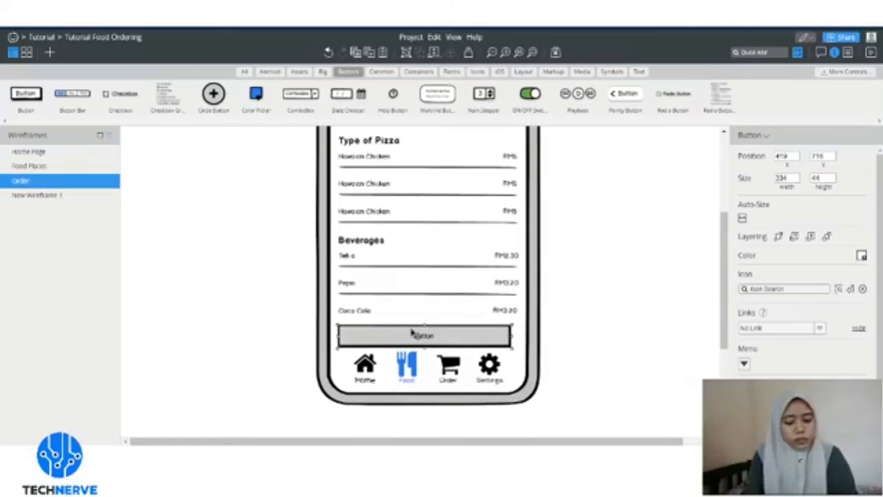
left_click_drag(405, 338, 402, 334)
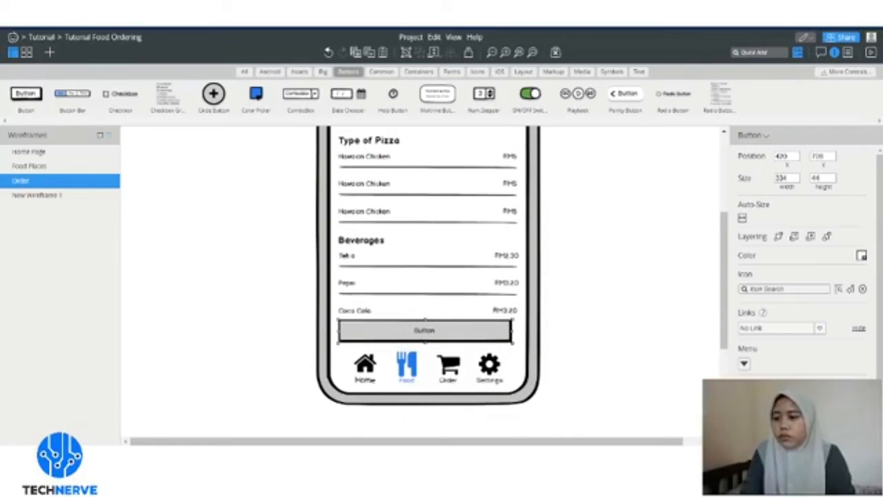
- Label the button 'Submit Order (RMXX.XX)' and enlarge its text
double_click(440, 334)
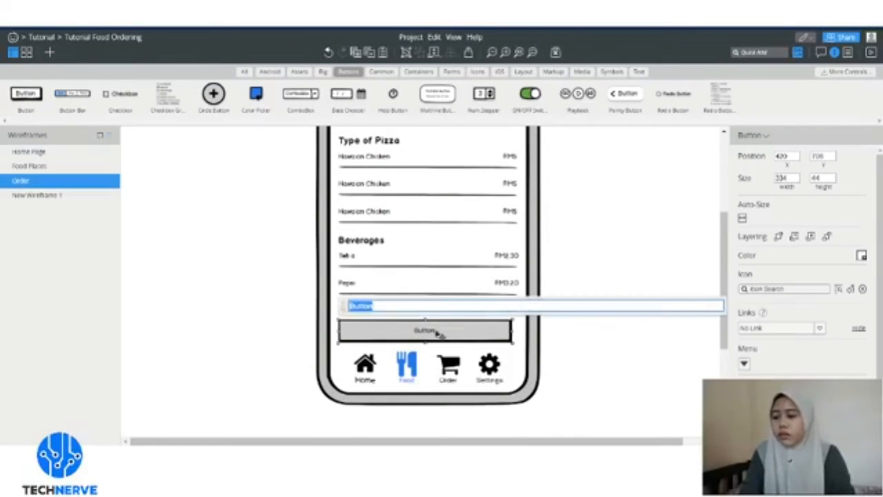
type("Submit O")
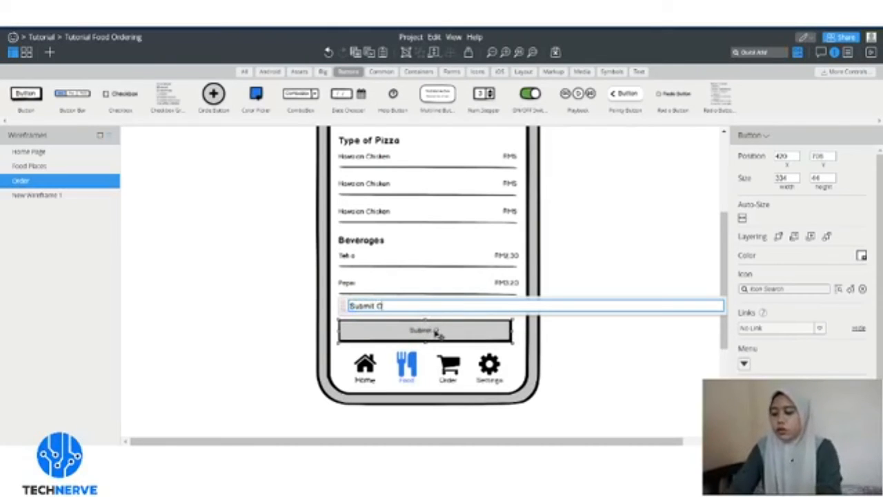
type("rder (RMXX")
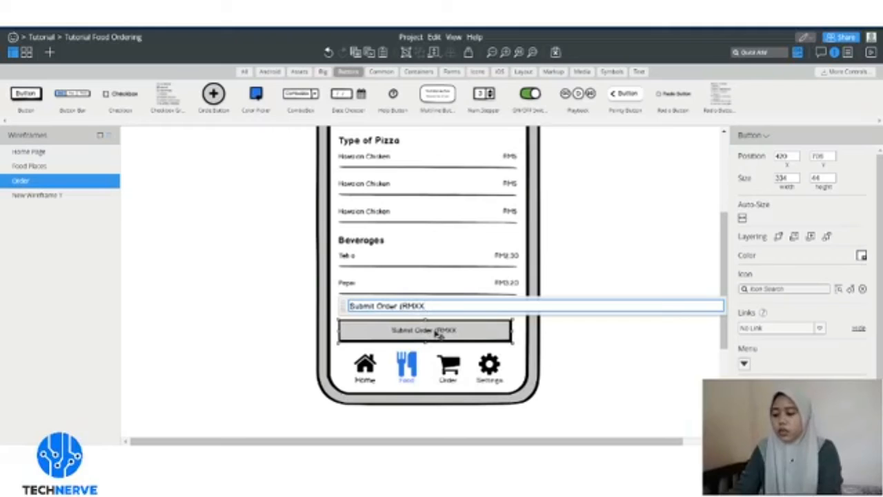
type(".XX)")
key("Return")
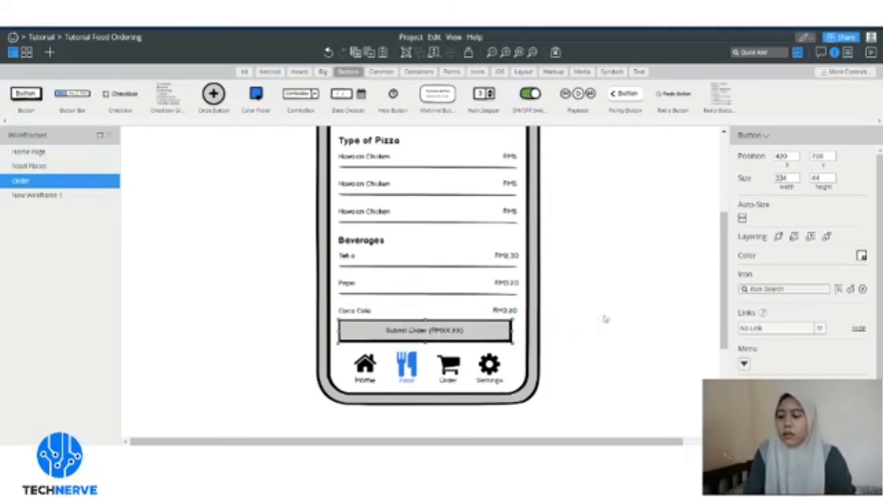
left_click(835, 419)
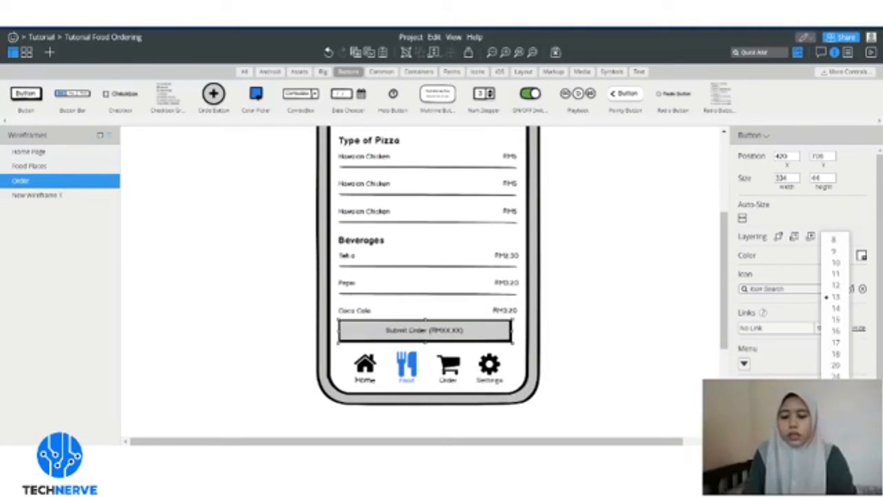
left_click(837, 321)
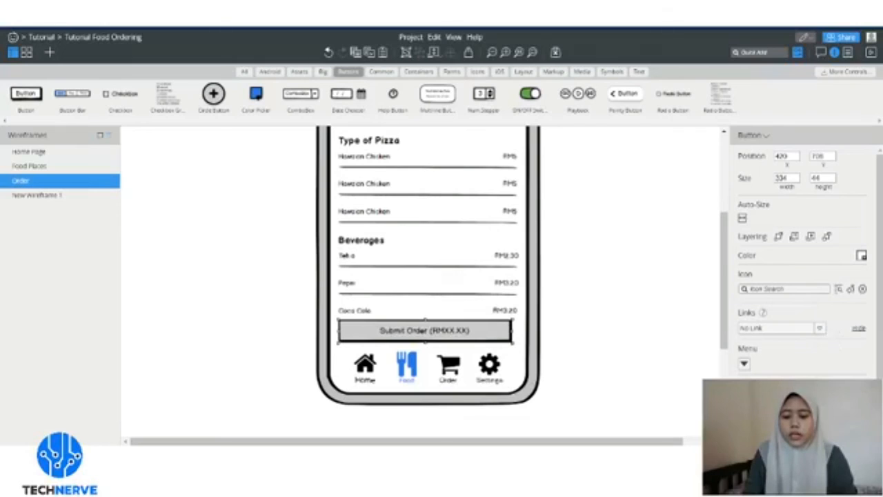
left_click(861, 255)
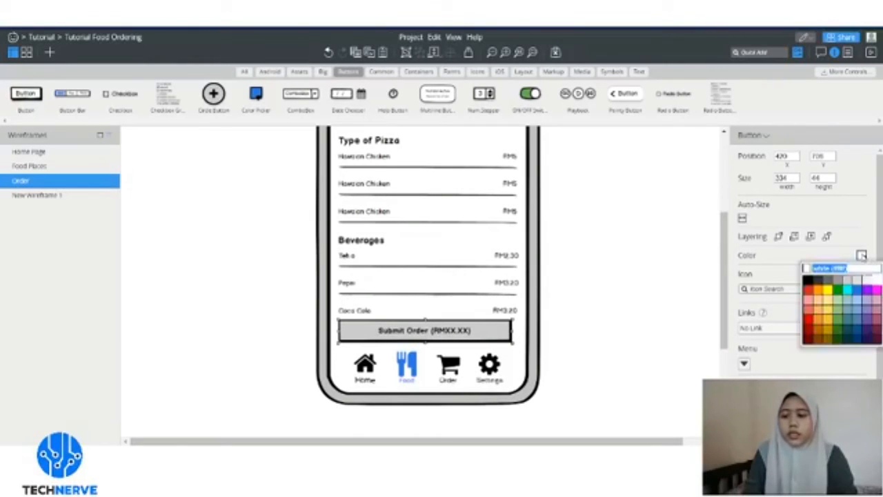
- Fill the Submit Order button with light green
left_click(839, 297)
left_click(641, 286)
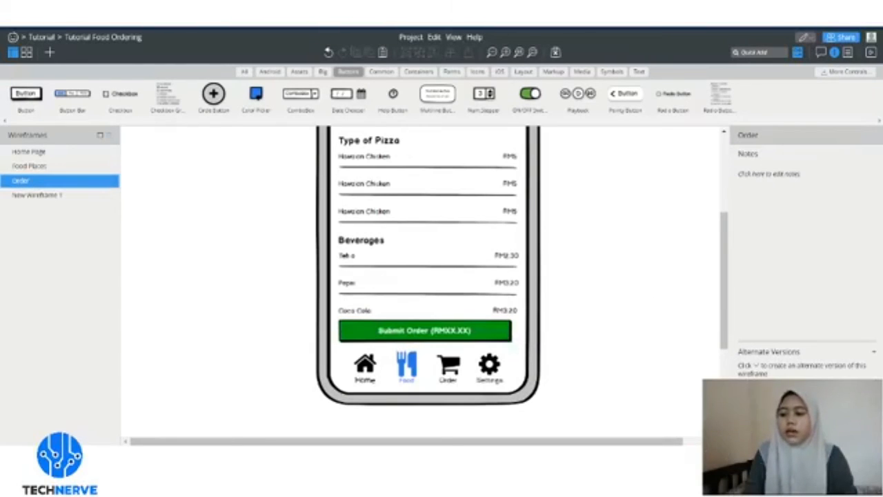
left_click(492, 338)
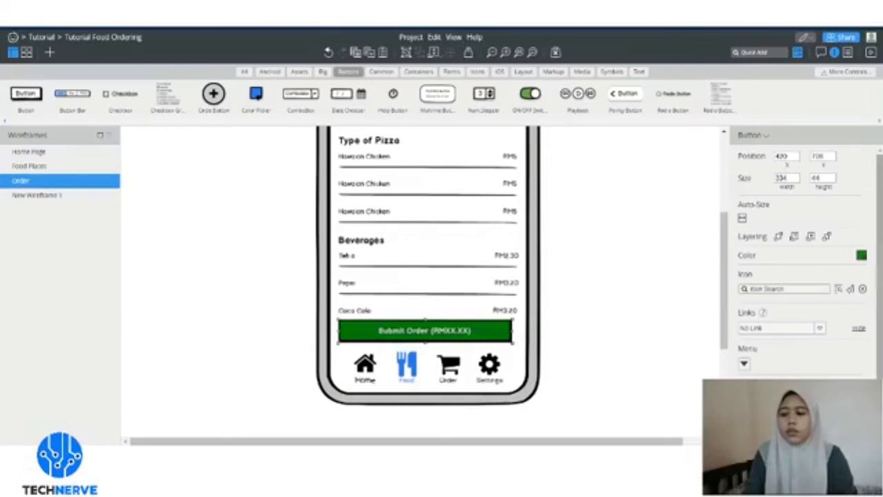
left_click(862, 255)
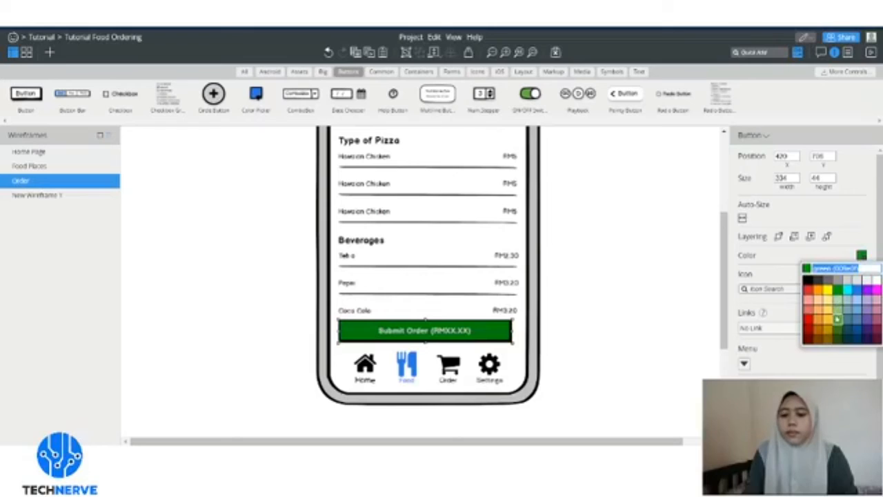
left_click(837, 319)
left_click(666, 301)
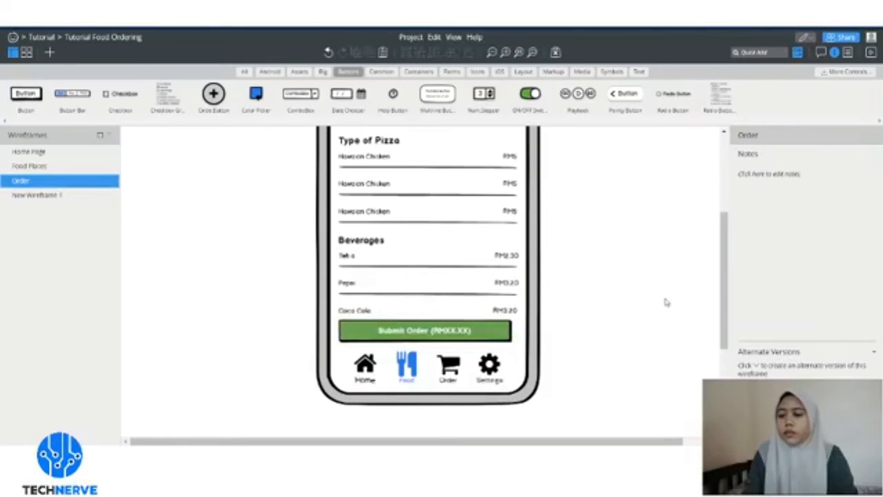
- In the nav bar group, turn the Food icon black and the Order cart icon blue
left_click(414, 382)
double_click(414, 381)
left_click(409, 369)
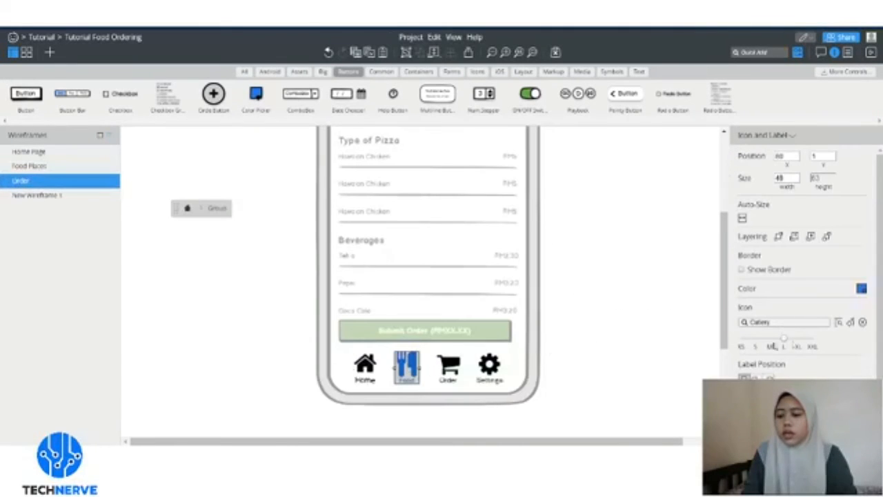
left_click(862, 290)
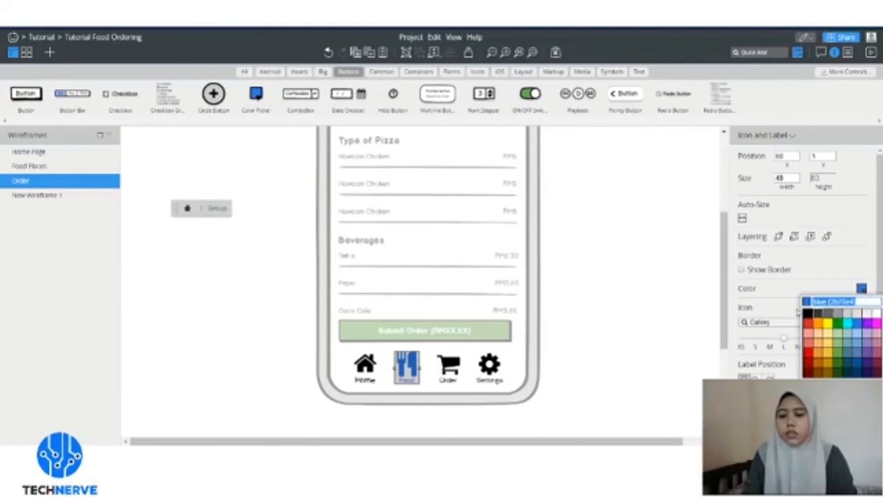
left_click(807, 313)
left_click(448, 366)
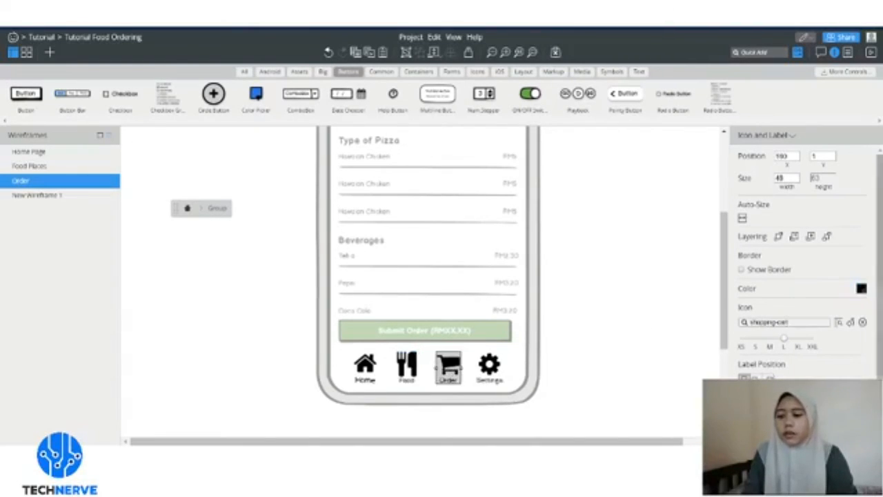
left_click(862, 289)
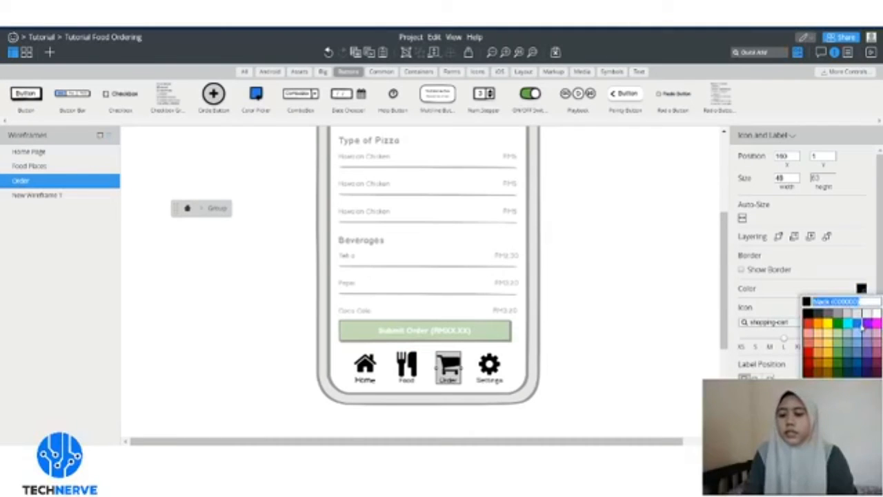
left_click(862, 325)
left_click(676, 301)
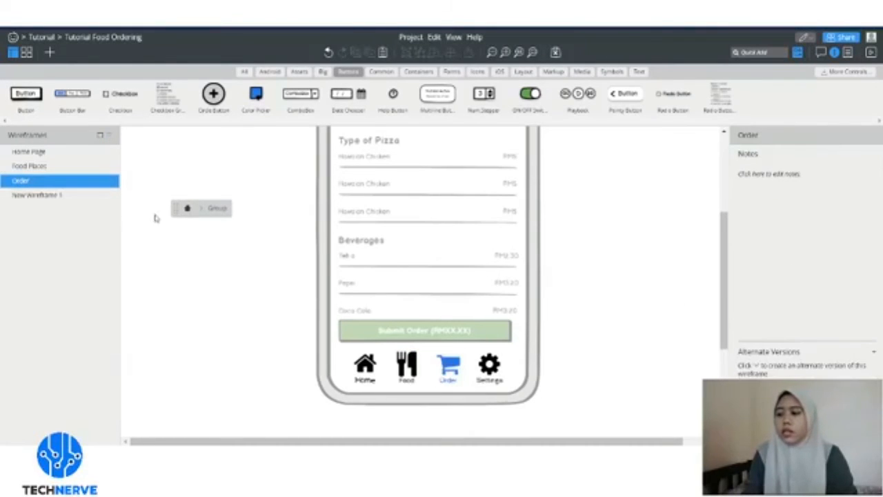
left_click(187, 208)
- Switch to the Home Page wireframe from the Wireframes list
scroll(600, 258, "up", 5)
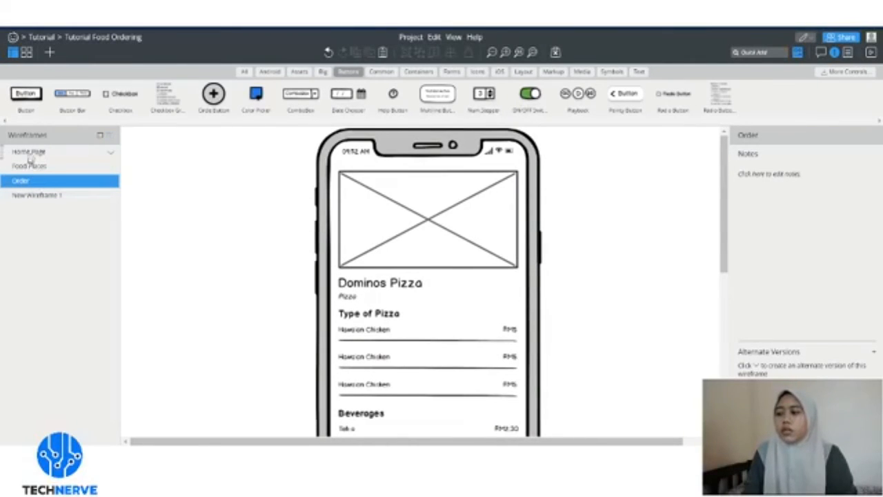
left_click(29, 152)
scroll(452, 278, "up", 2)
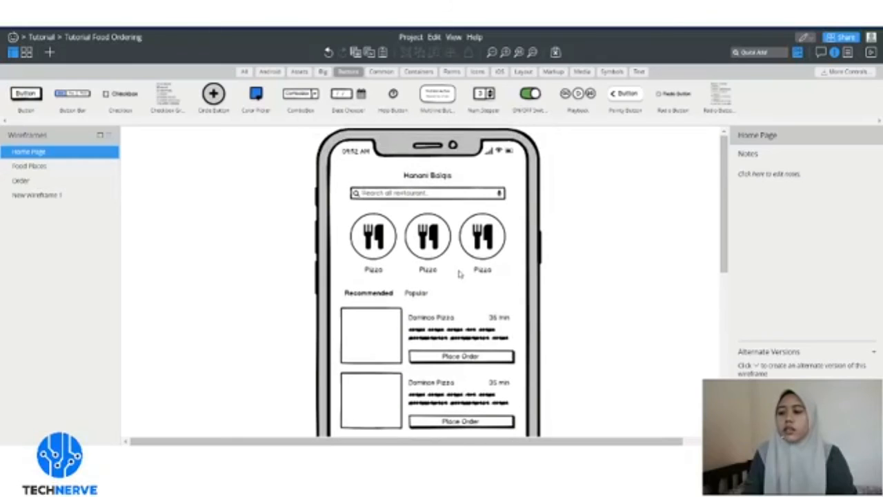
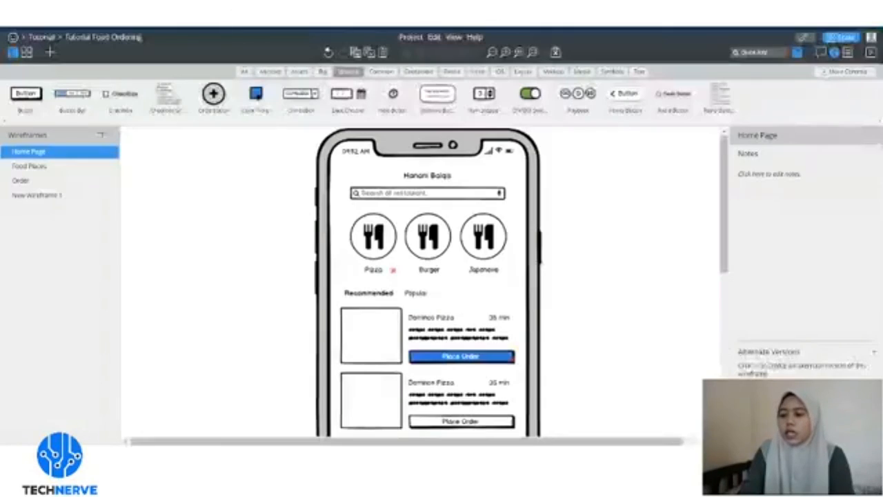
- Nudge a Home Page element down slightly, then scroll over the finished layout to review it
left_click_drag(724, 155, 724, 193)
scroll(615, 246, "down", 1)
scroll(618, 306, "up", 2)
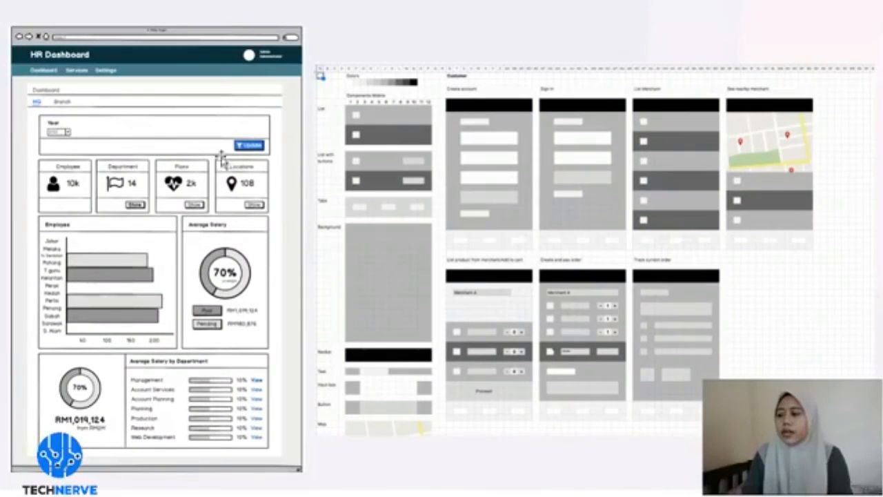
- Highlight the HR Dashboard example, then the grey mobile screen mockups, deselecting each afterwards
left_click(107, 264)
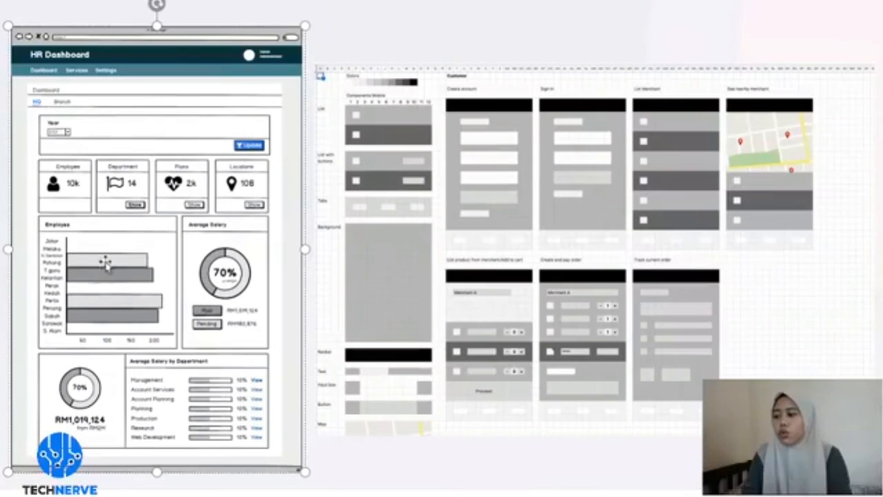
left_click(421, 473)
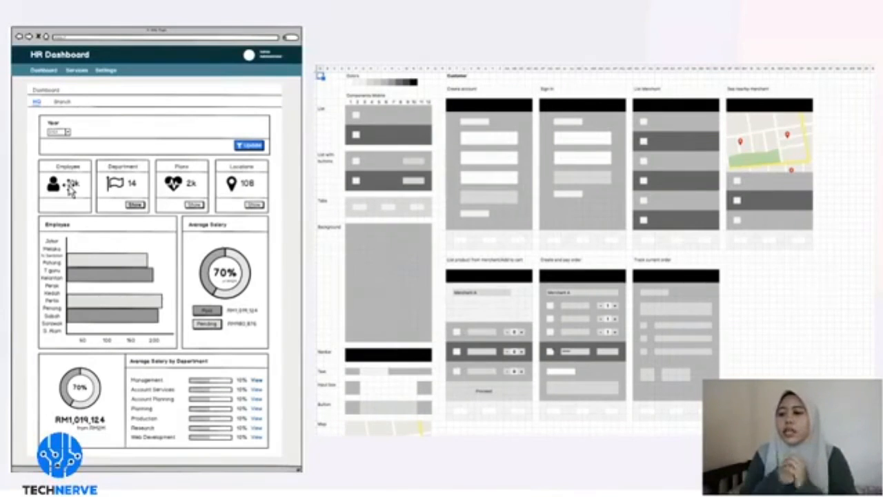
left_click(409, 205)
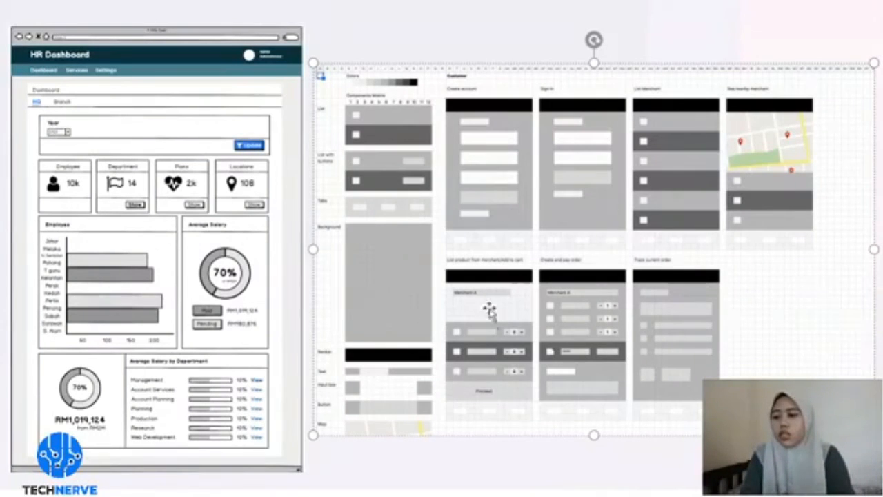
left_click(524, 458)
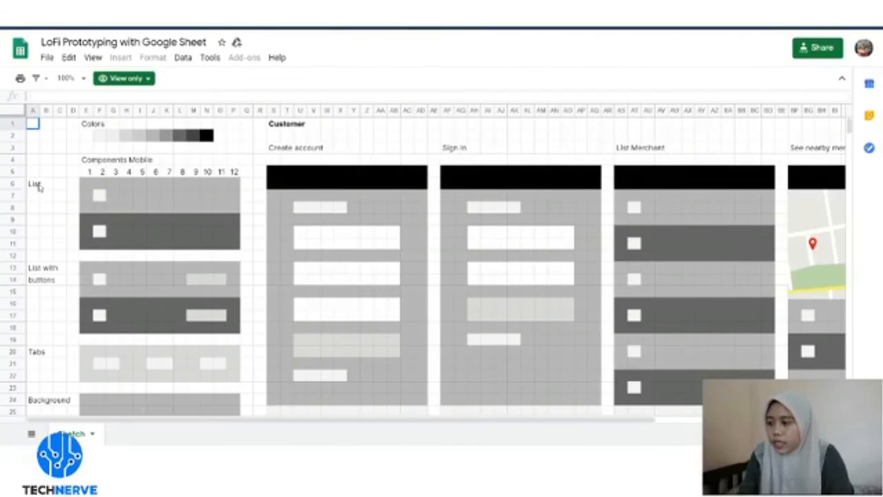
scroll(54, 190, "down", 2)
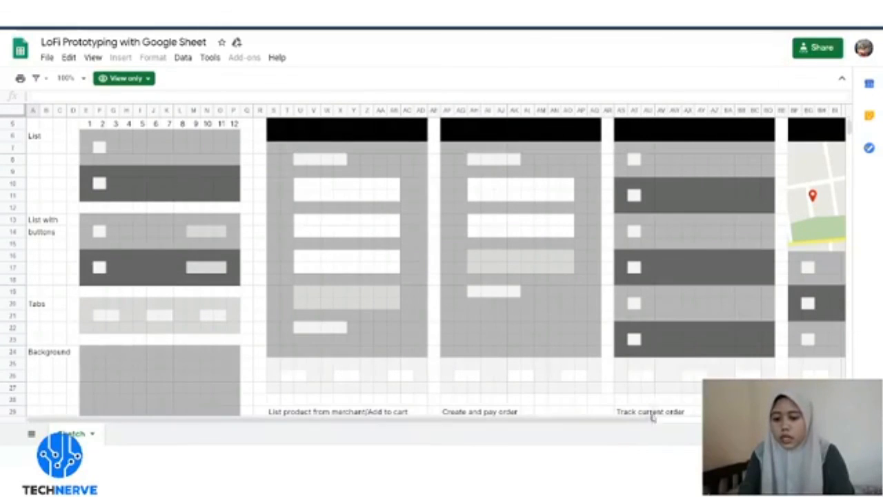
scroll(744, 309, "up", 2)
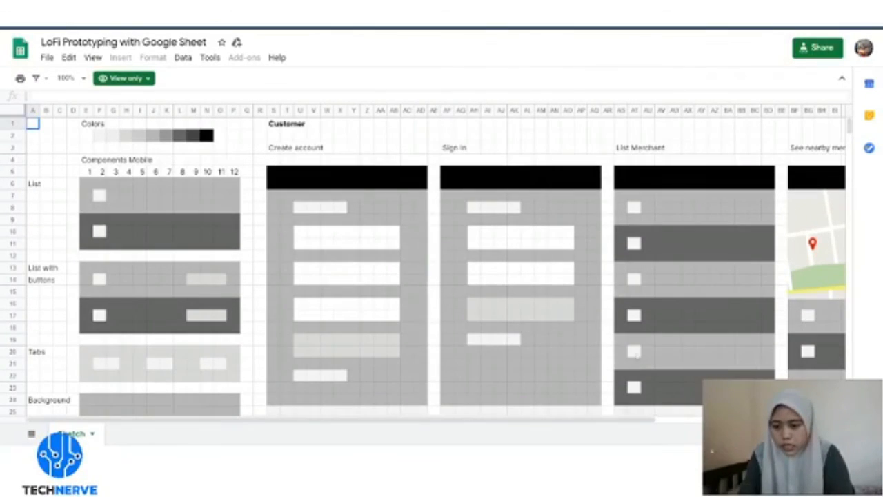
mouse_move(625, 424)
left_mouse_down()
mouse_move(634, 422)
mouse_move(611, 426)
left_mouse_up()
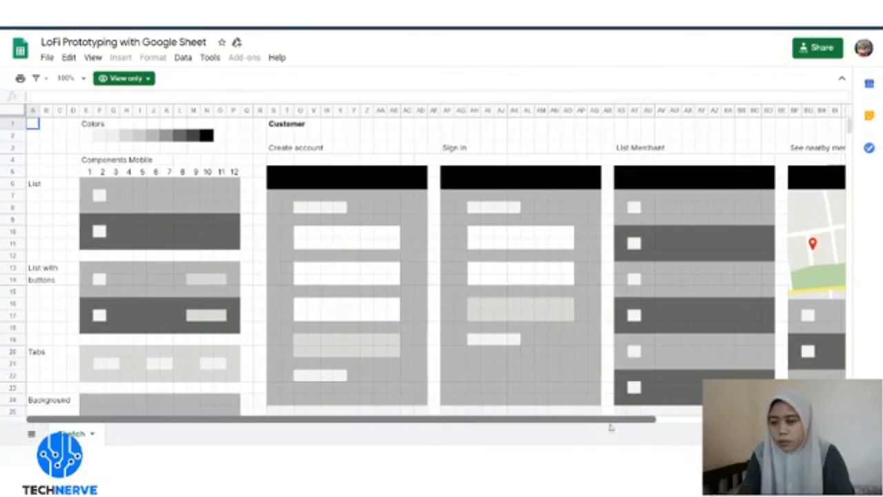
scroll(254, 276, "down", 1)
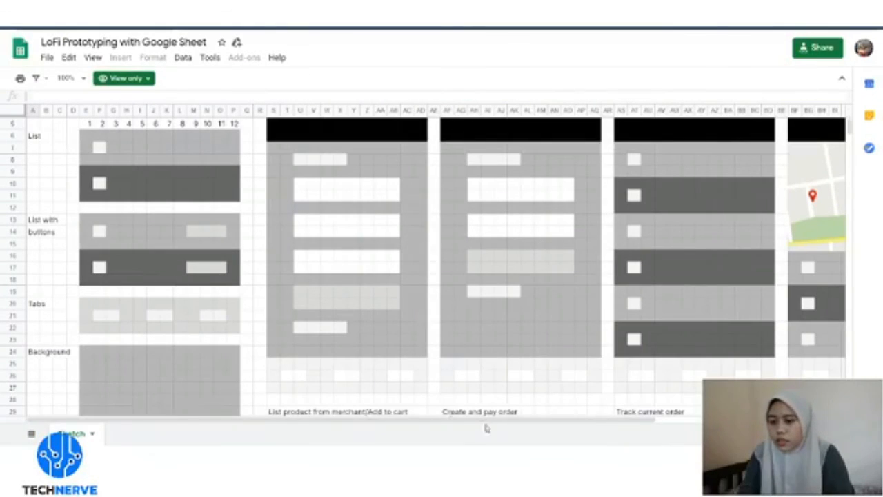
scroll(89, 256, "down", 1)
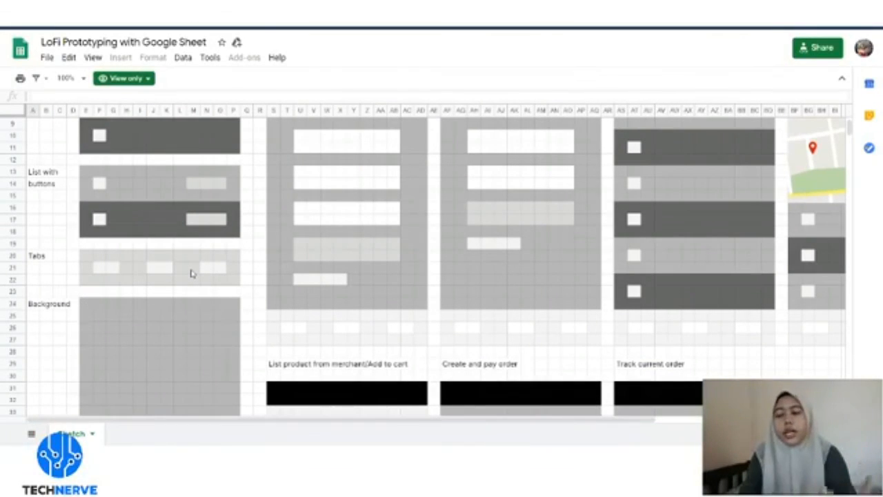
scroll(171, 292, "down", 3)
scroll(172, 290, "down", 4)
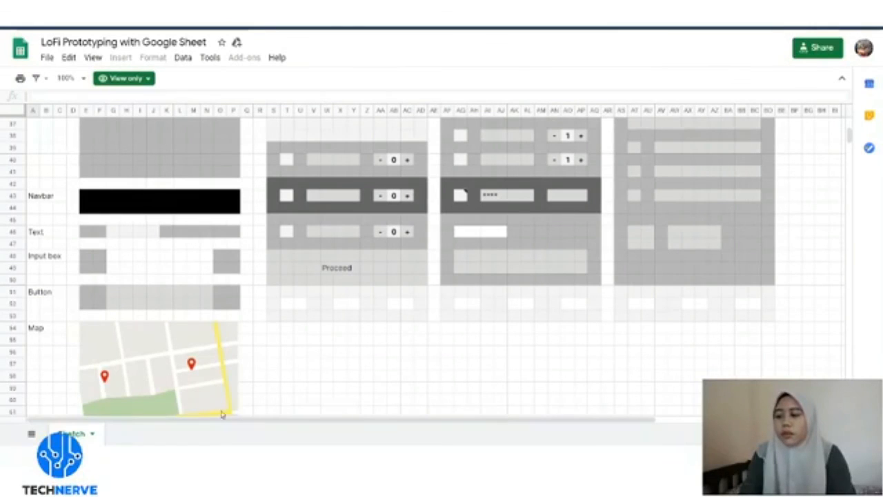
left_click_drag(224, 419, 318, 412)
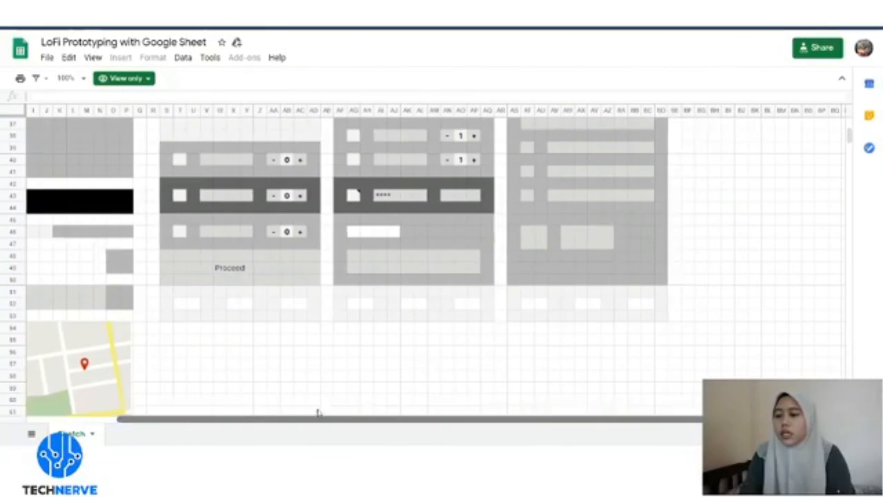
scroll(355, 366, "up", 5)
scroll(357, 363, "down", 1)
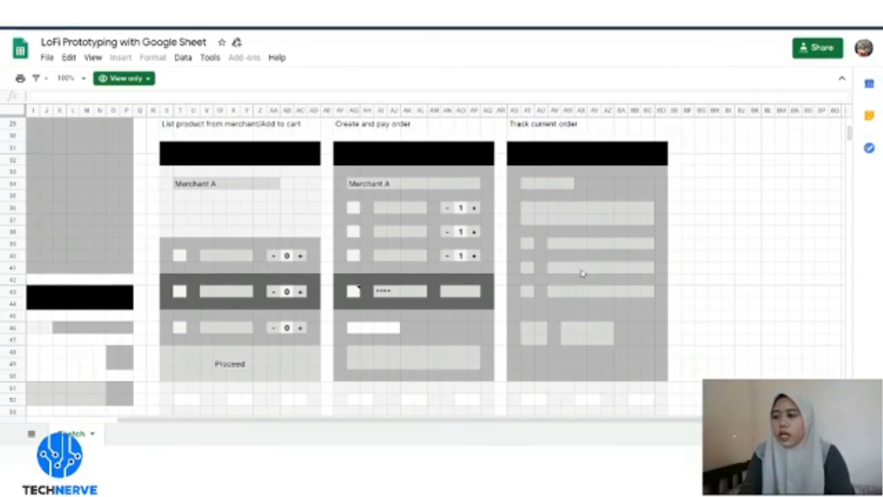
scroll(577, 275, "up", 1)
scroll(561, 253, "down", 1)
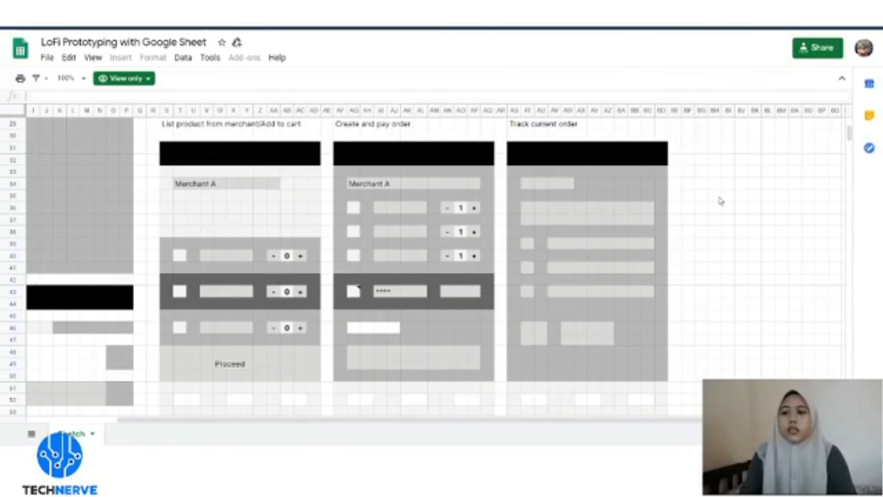
scroll(719, 200, "up", 7)
scroll(727, 197, "up", 3)
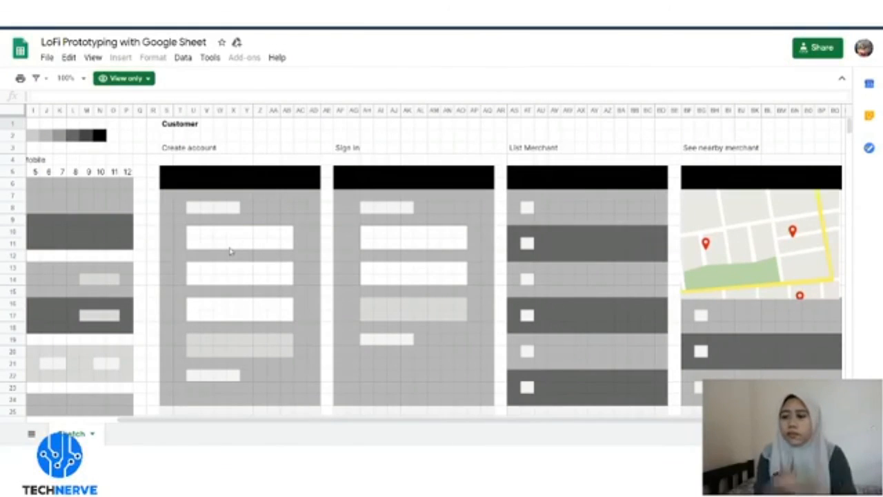
left_click_drag(358, 428, 413, 426)
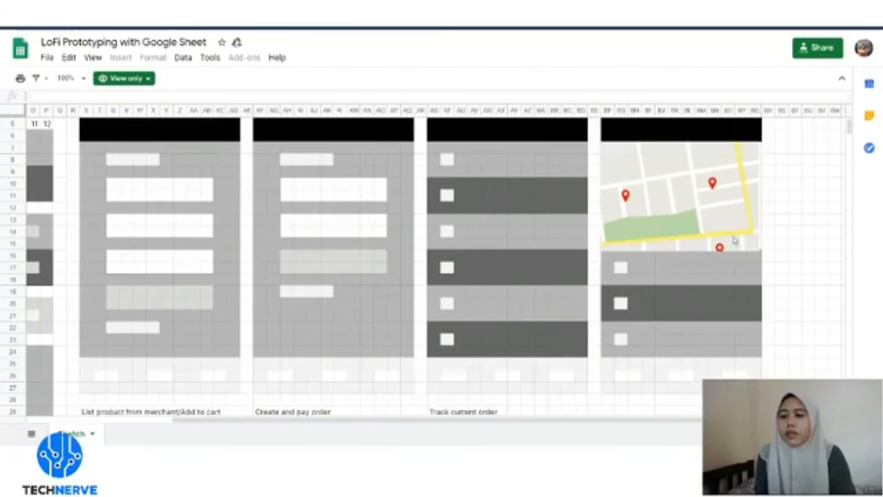